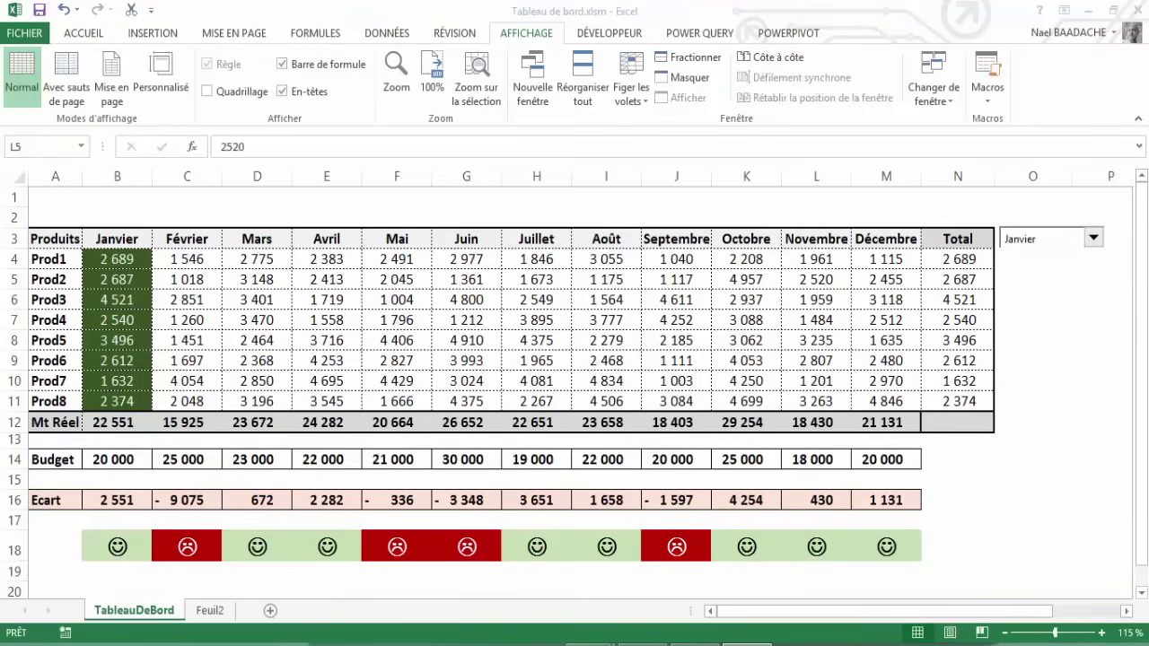
Choose Juillet in the month combo box and inspect the SOMME(DECALER) Total formula in N4
click(1094, 244)
click(1093, 244)
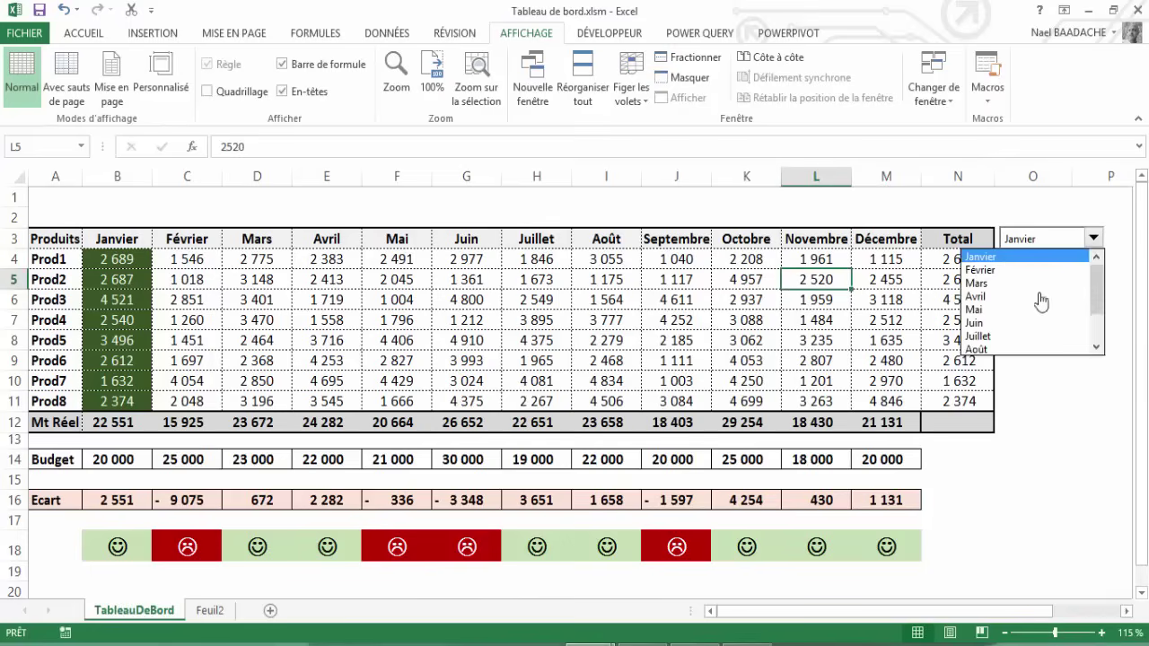
click(1014, 335)
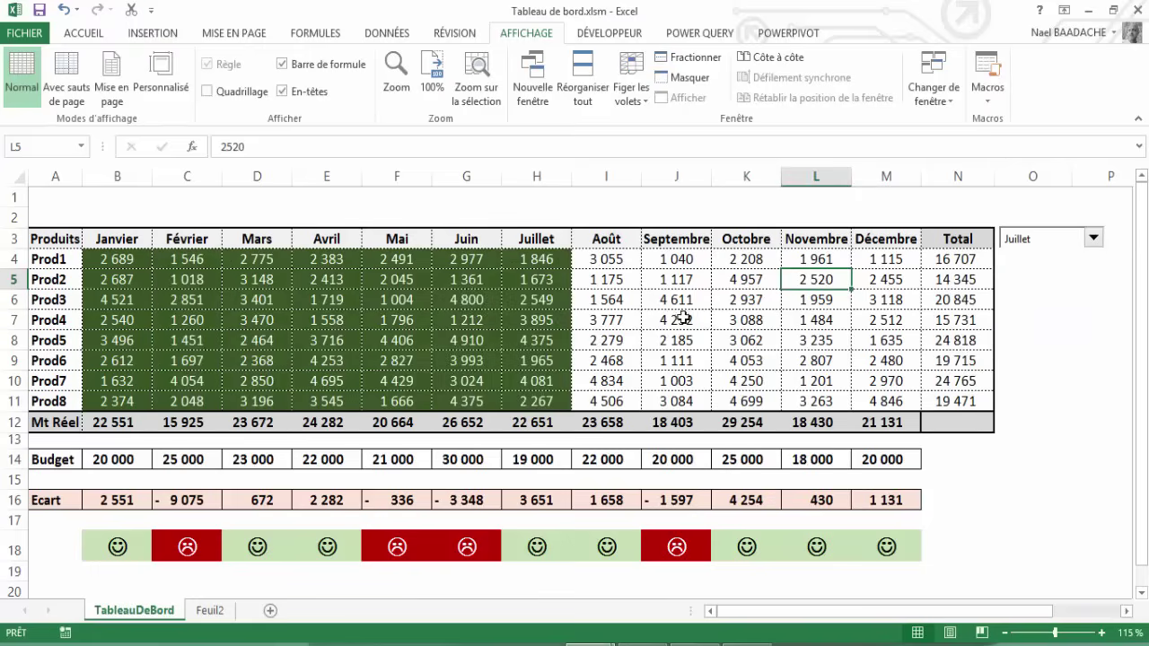
click(948, 261)
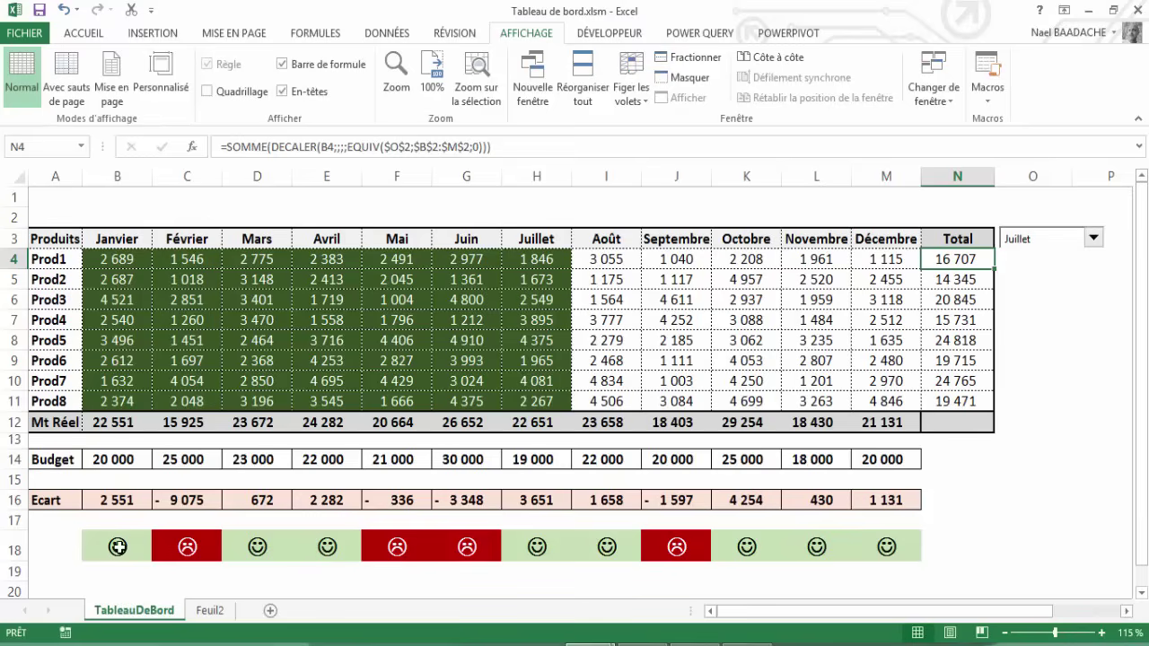
Inspect the SI smiley formula in B18 and the January Mt Réel formula in B12
click(115, 546)
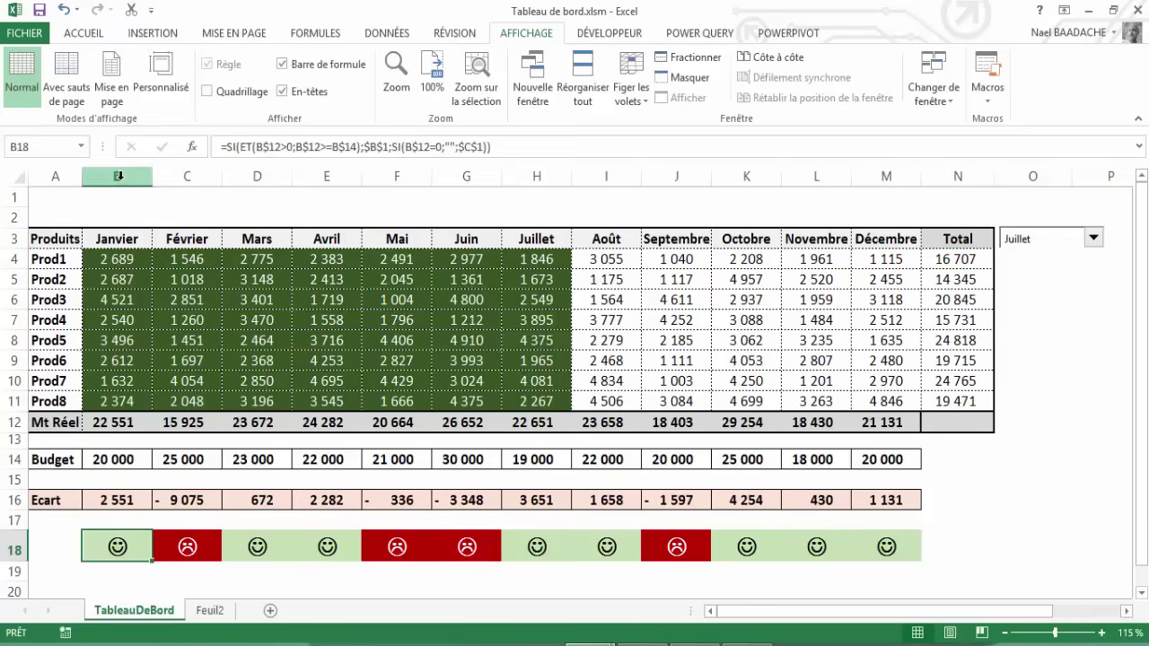
click(14, 545)
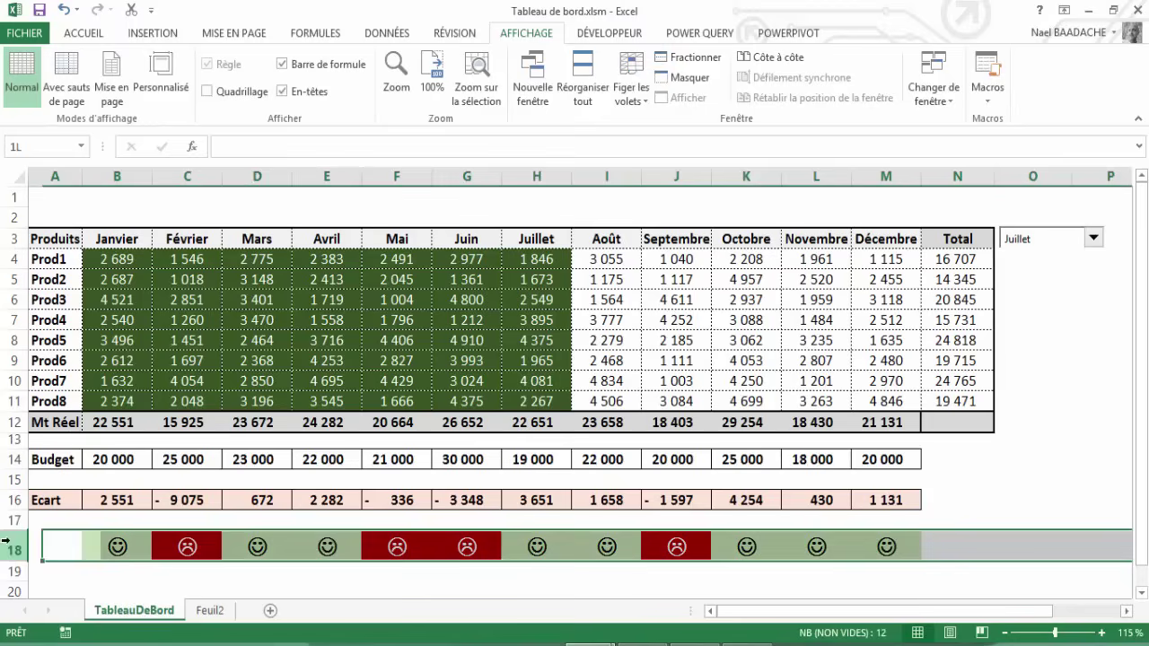
click(112, 550)
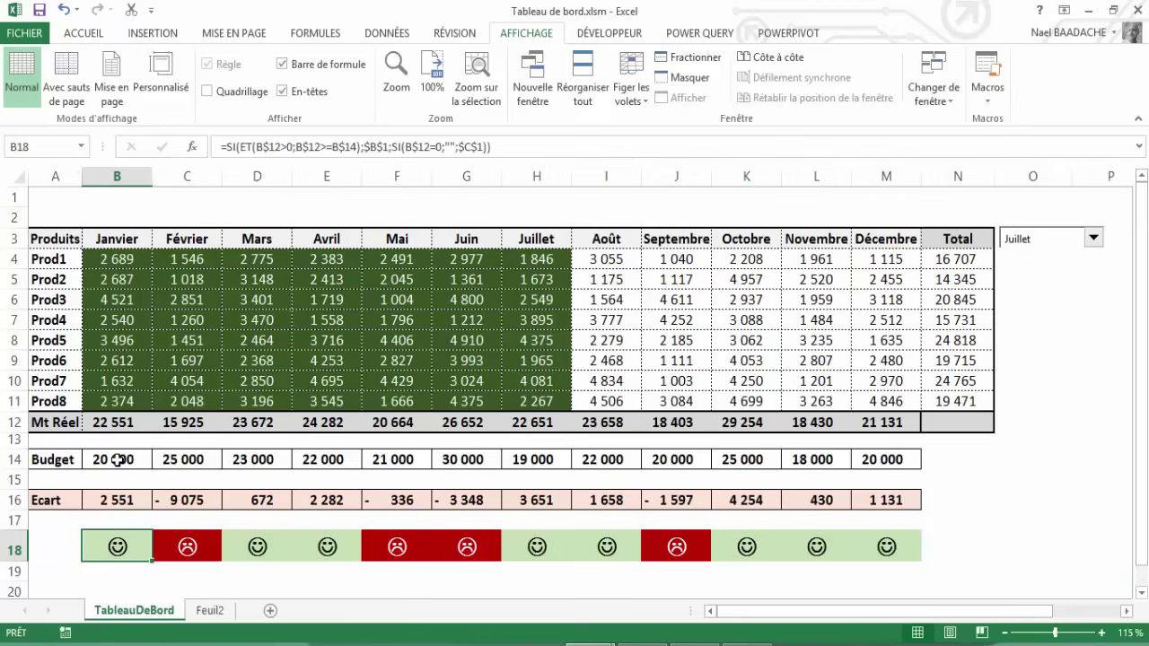
click(117, 460)
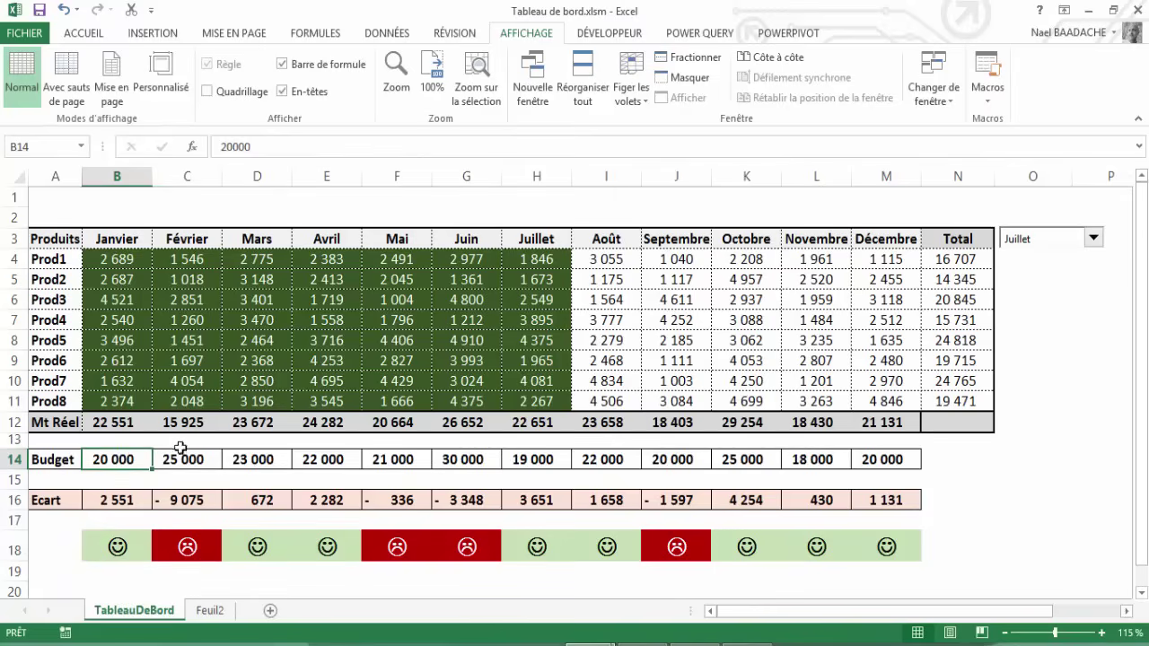
click(118, 418)
Change the January budget in B14 from 20000 to 25000 and check the now-red smiley in B18
click(110, 460)
key(F2)
key(Left)
key(Left)
key(Left)
key(BackSpace)
text(5)
click(312, 432)
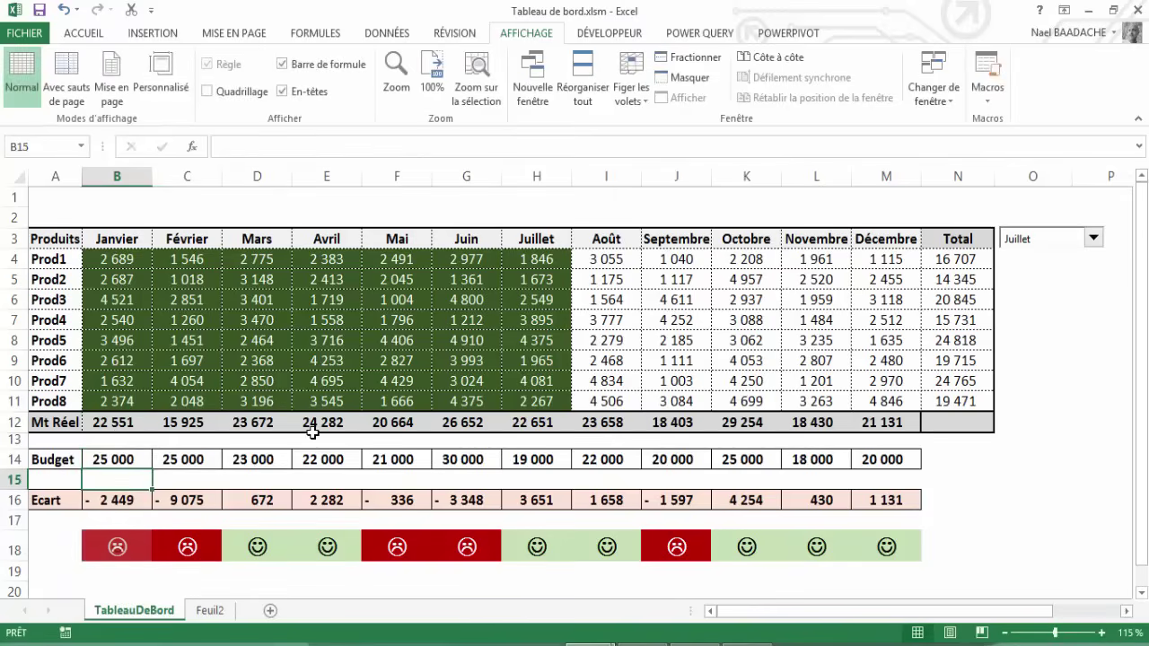
click(133, 418)
click(131, 459)
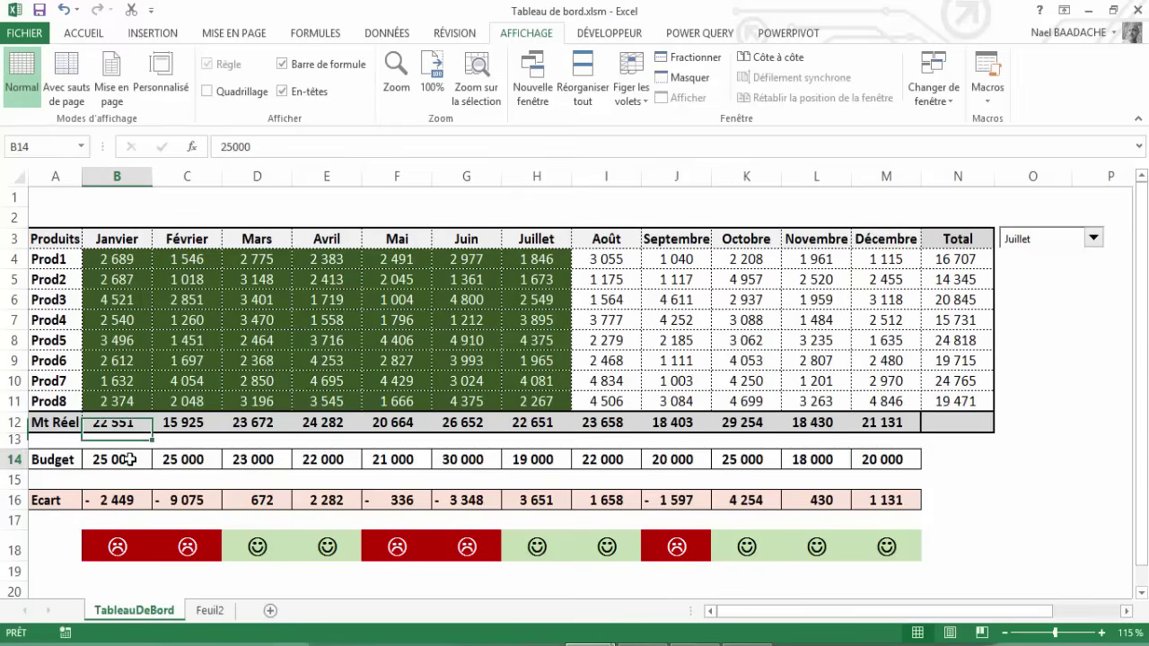
click(121, 551)
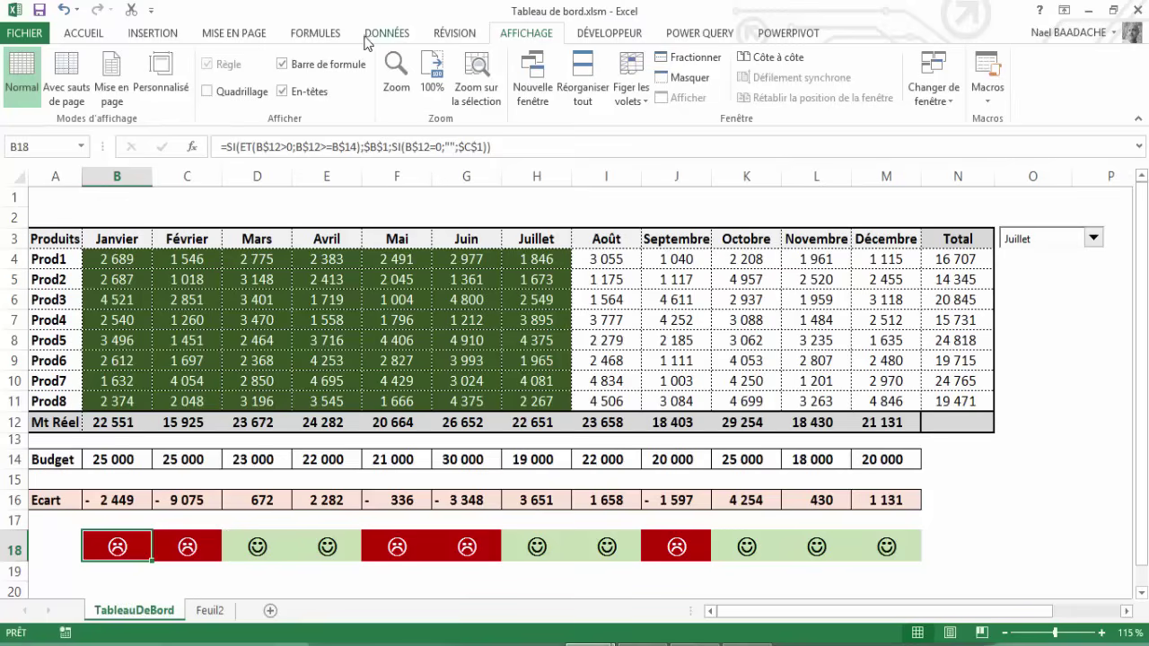
Switch to the TBord.xlsx workbook and select cells F7 and F9 in its sales table
click(942, 97)
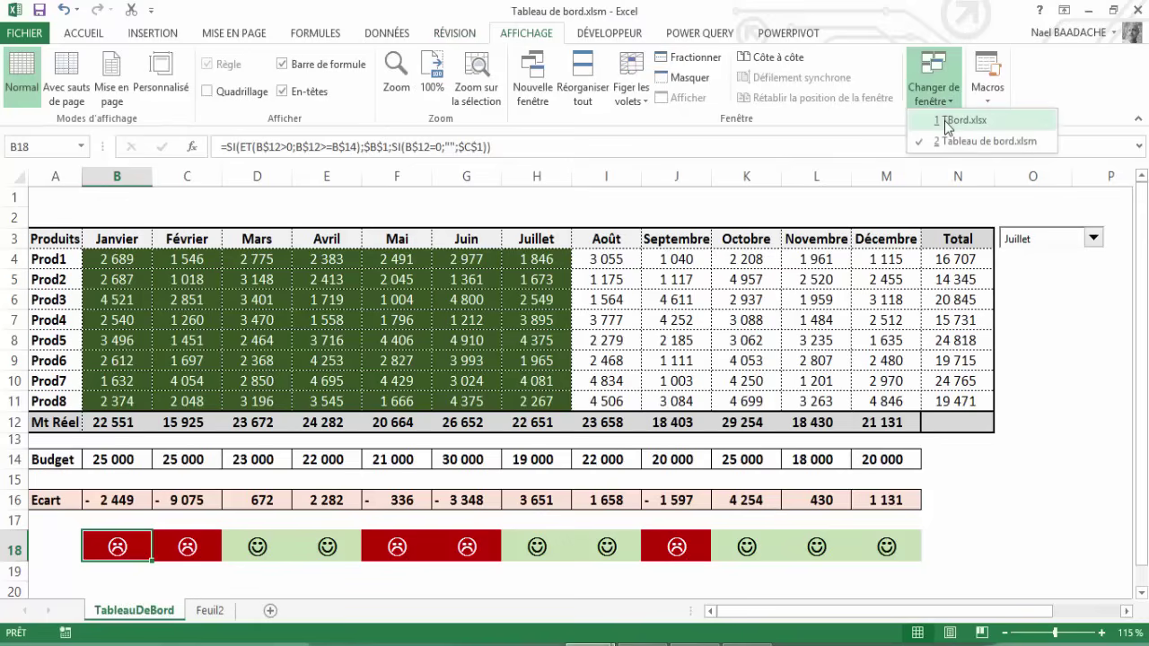
click(945, 123)
click(367, 315)
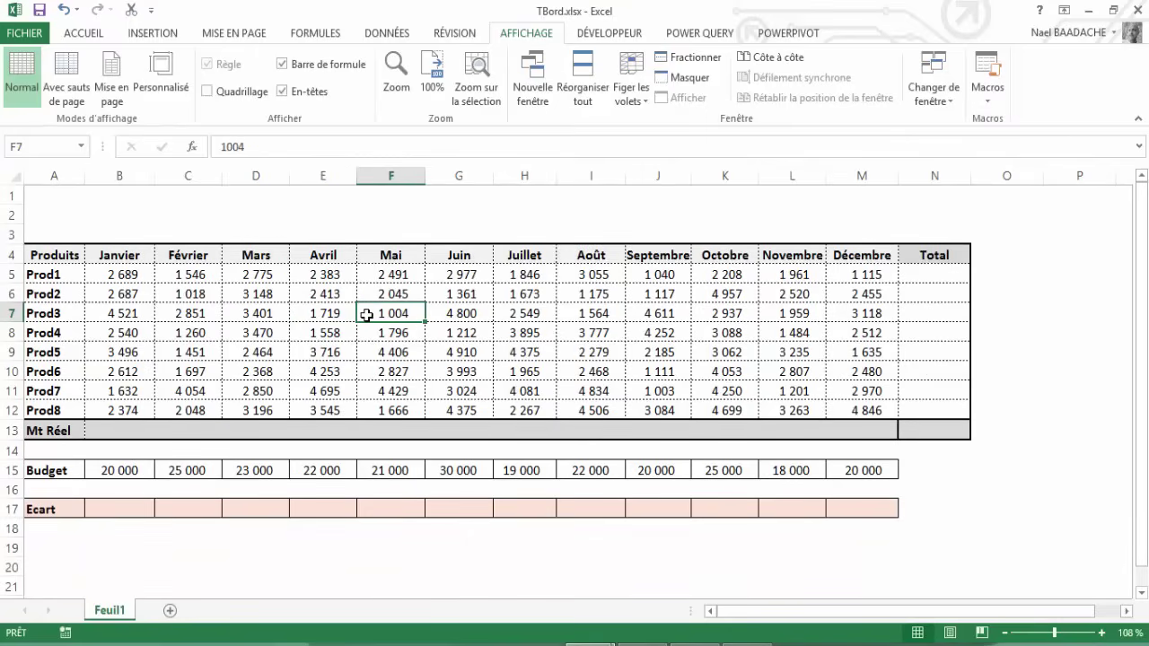
click(422, 354)
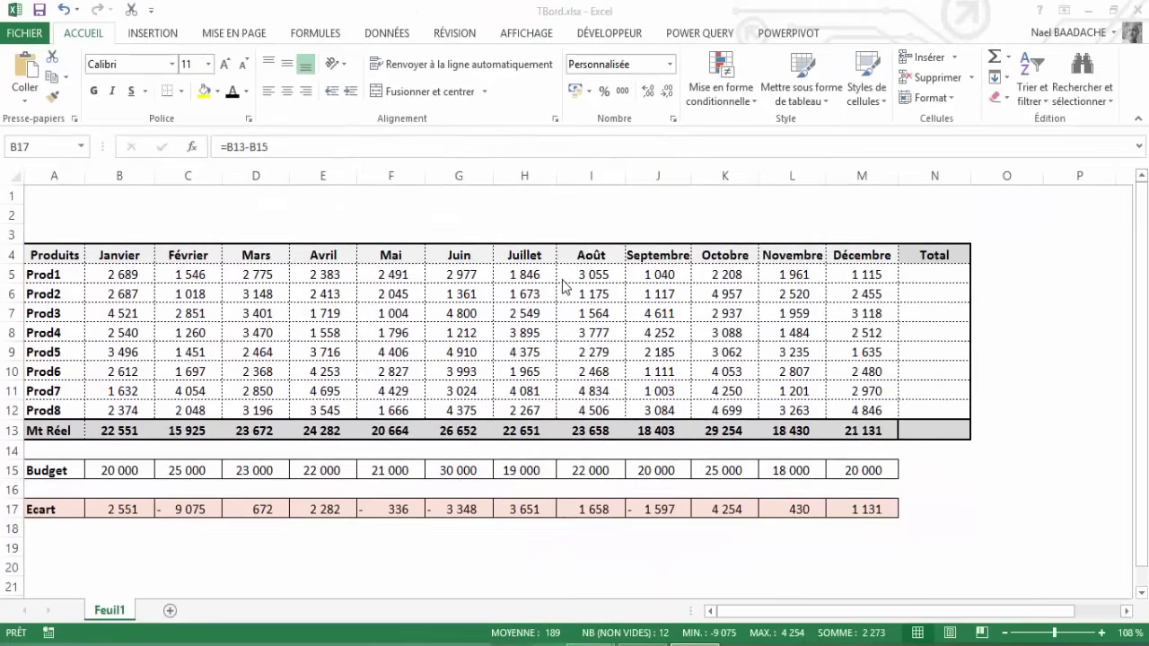
Select the Ecart values B17:M17, look at the Data Validation settings, then cancel them
key(ctrl+shift+Right)
click(393, 36)
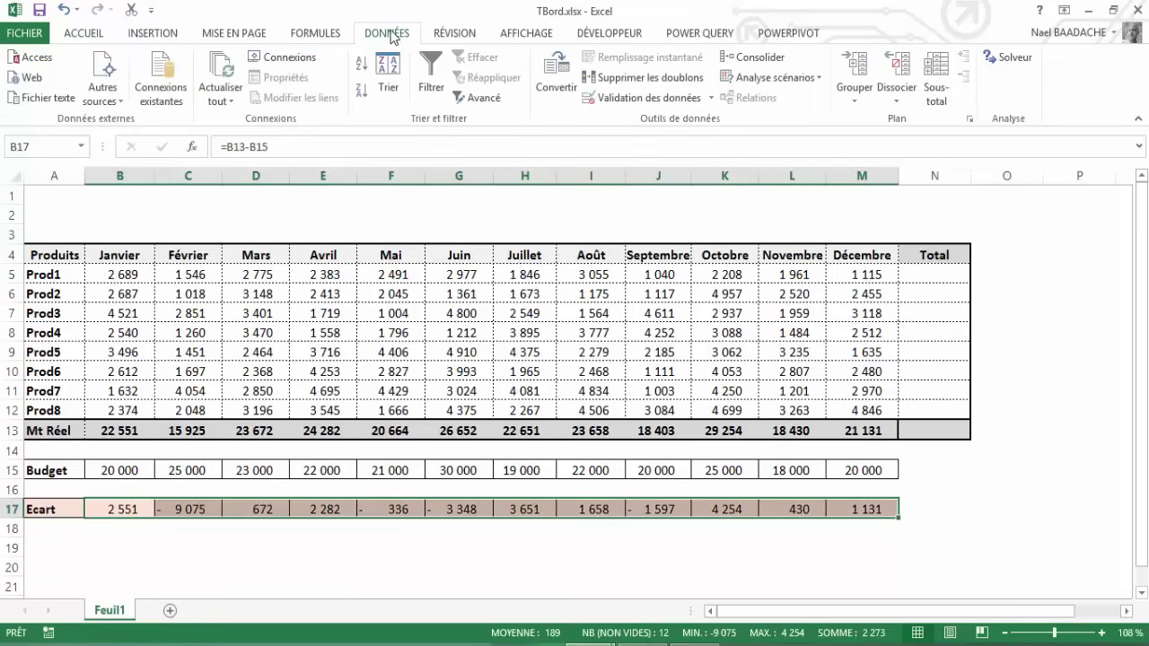
click(646, 97)
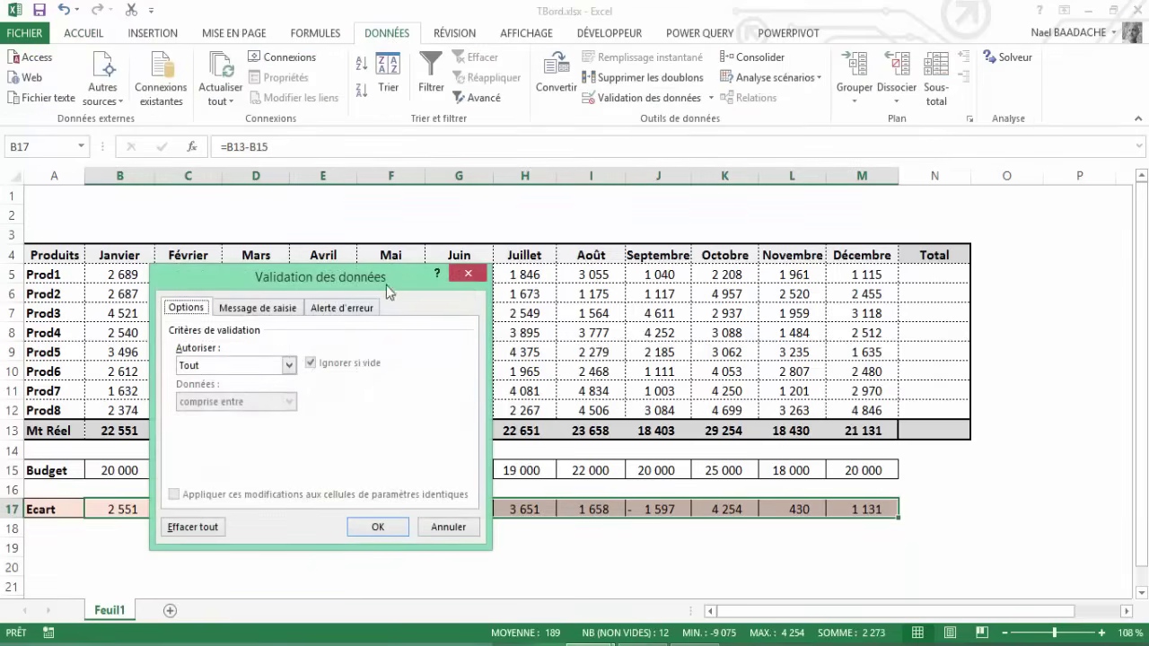
click(288, 365)
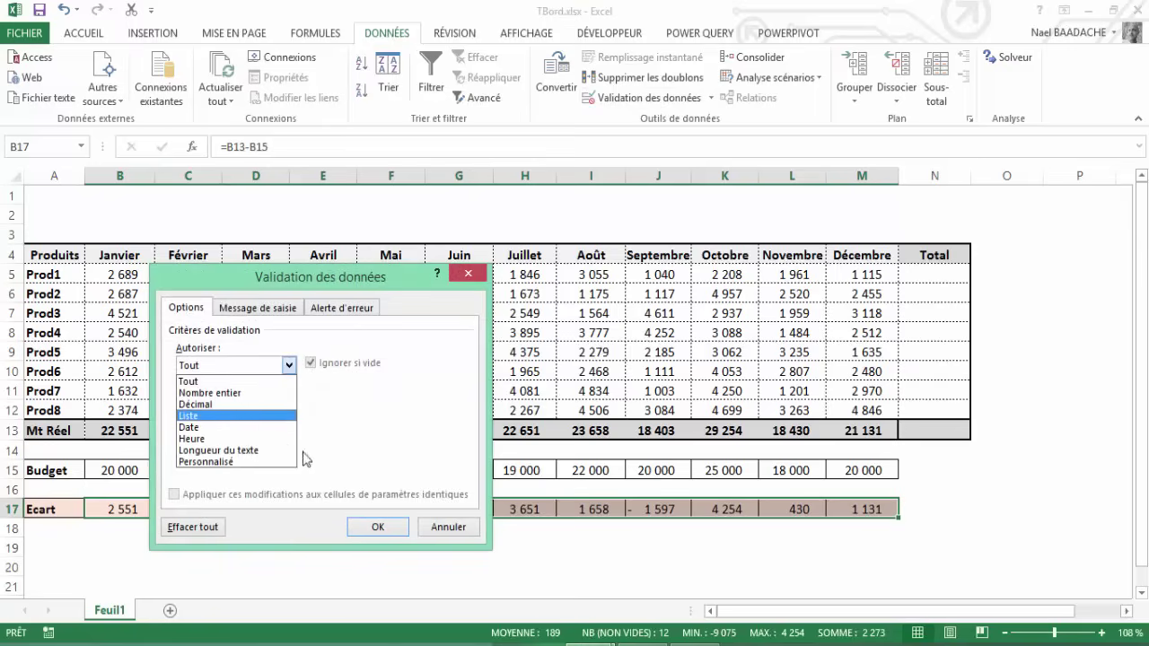
click(450, 528)
click(449, 528)
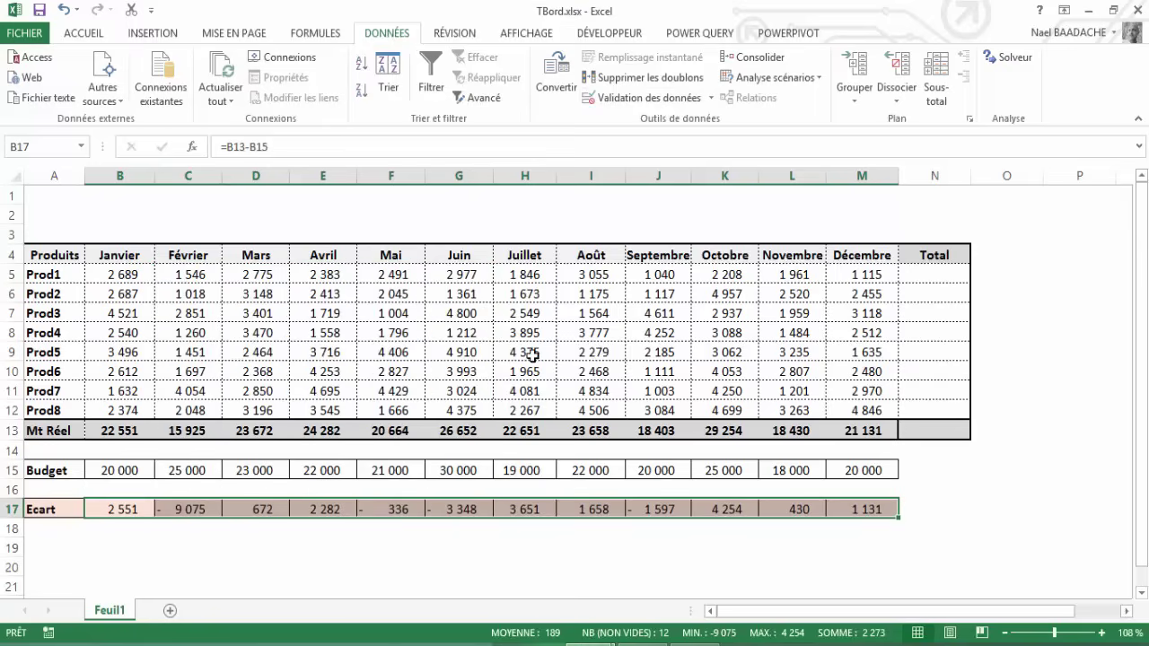
click(508, 220)
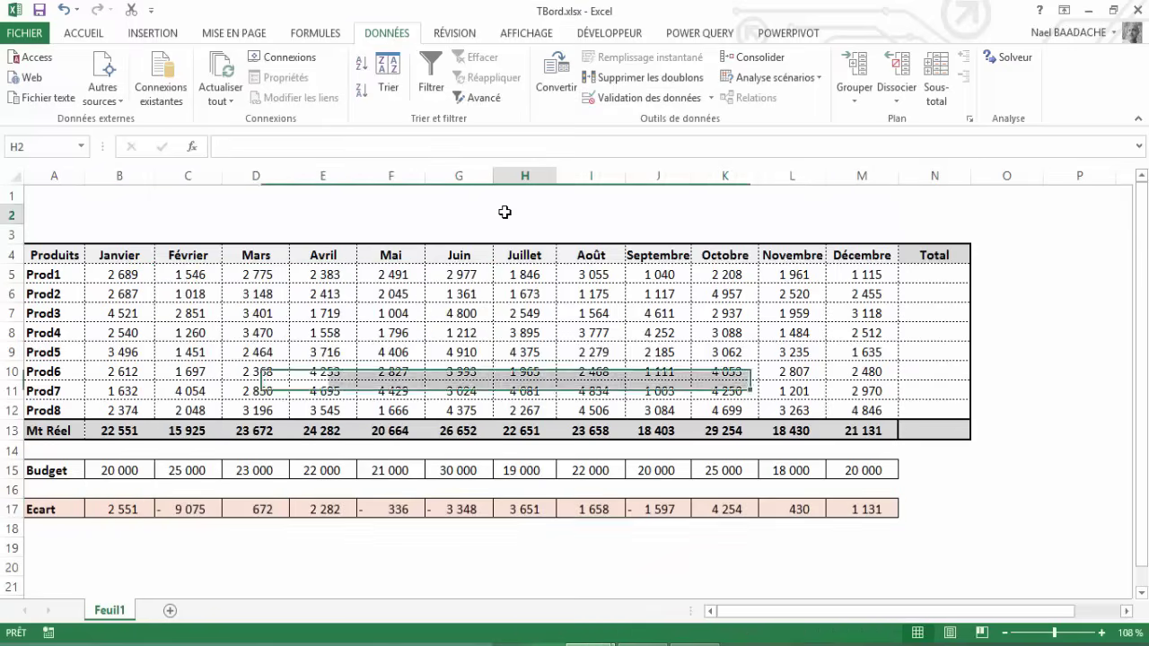
Enable the Développeur tab under Options > Personnaliser le ruban
click(609, 35)
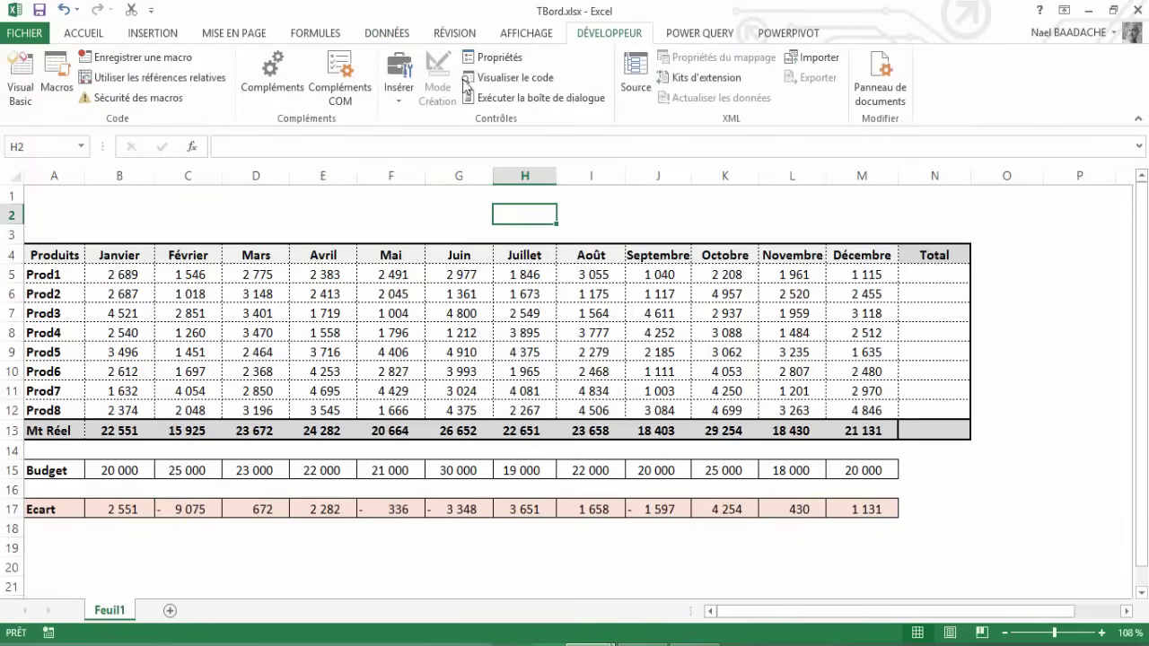
click(28, 37)
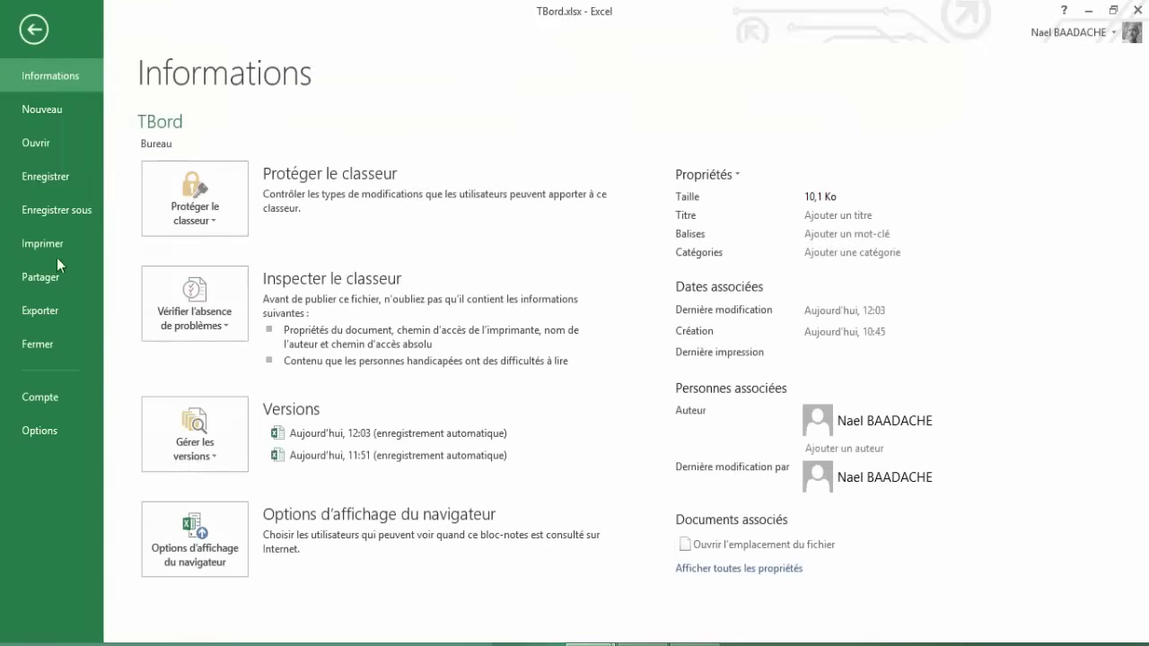
click(58, 433)
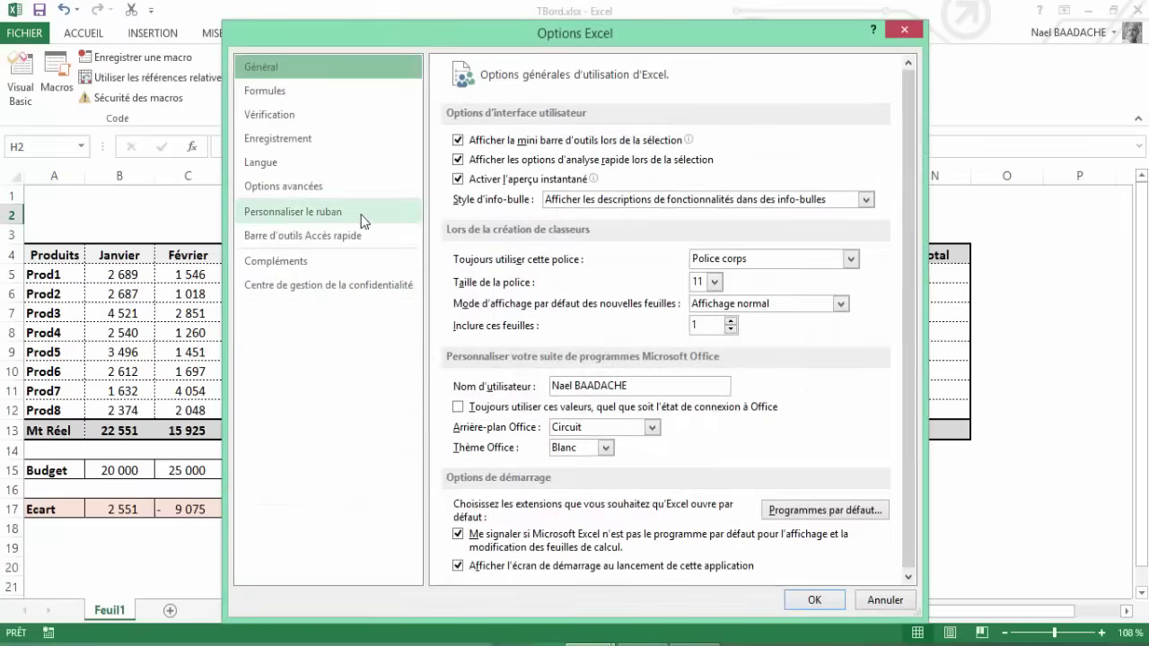
click(301, 211)
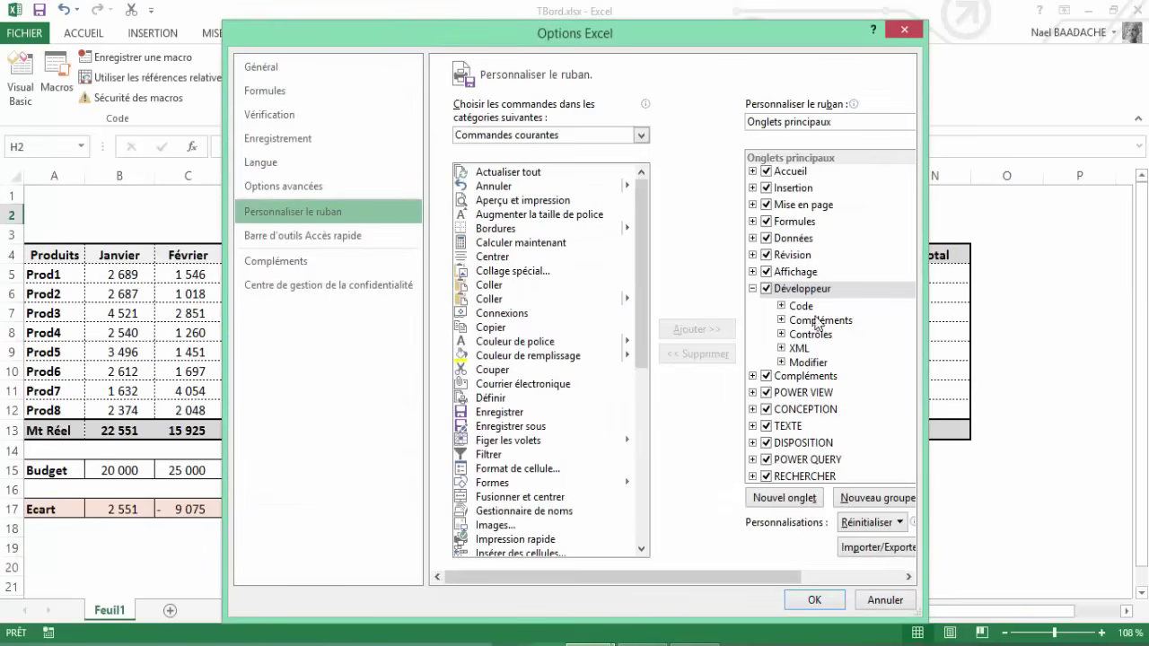
click(768, 290)
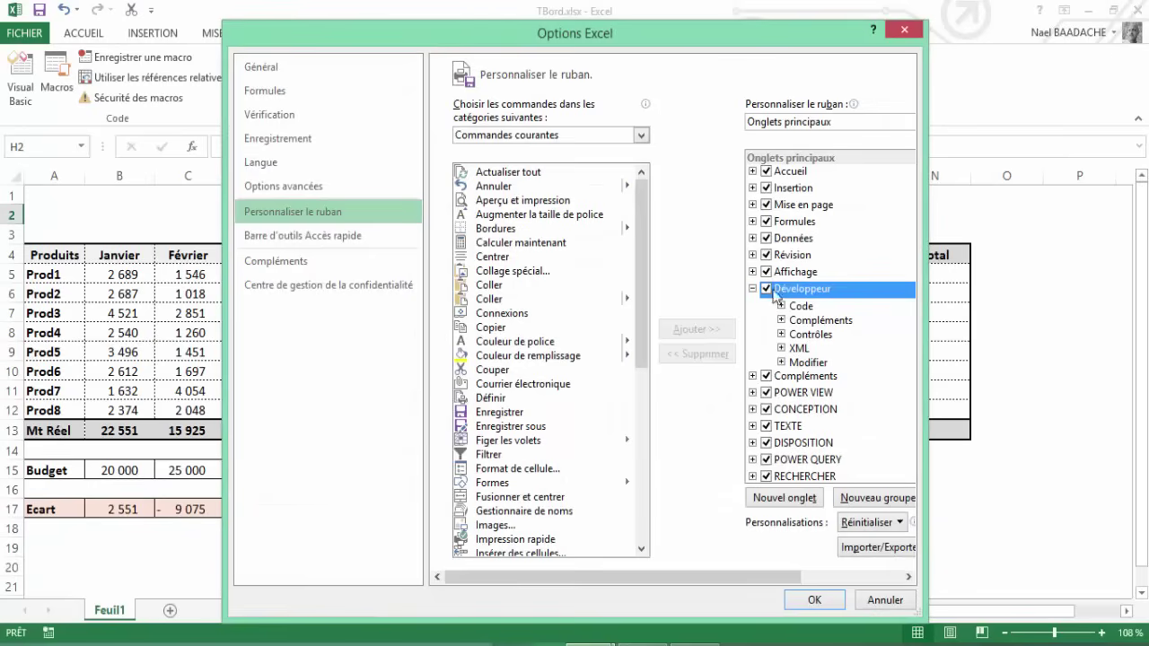
click(814, 601)
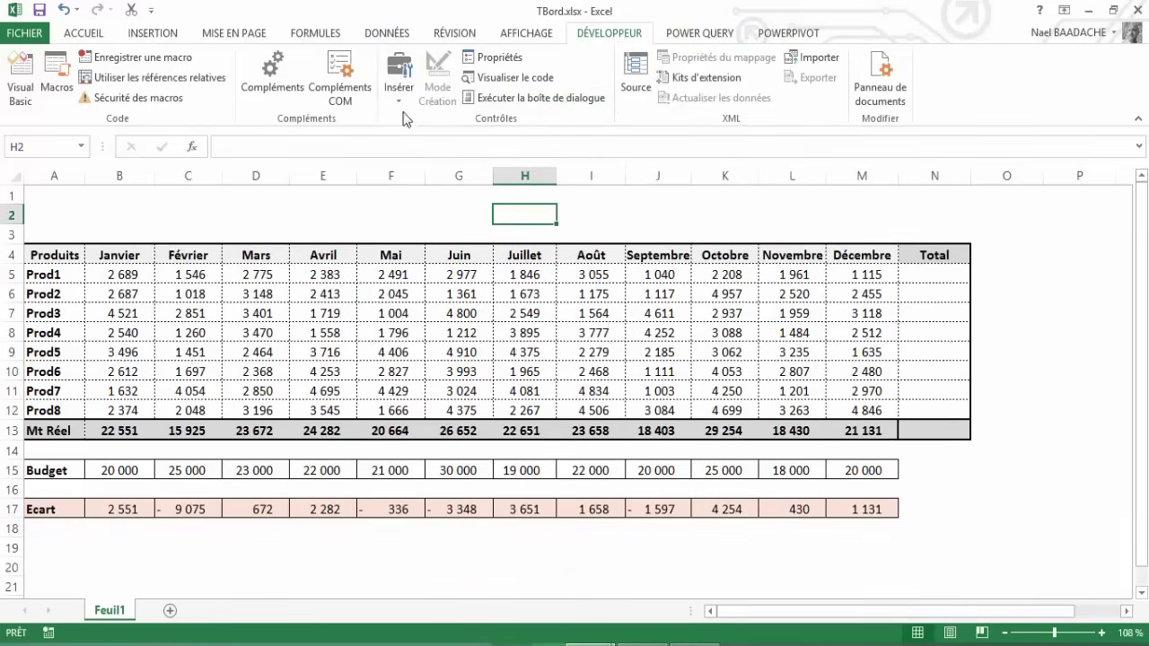
Draw a form combo box control beside the Total header
click(397, 102)
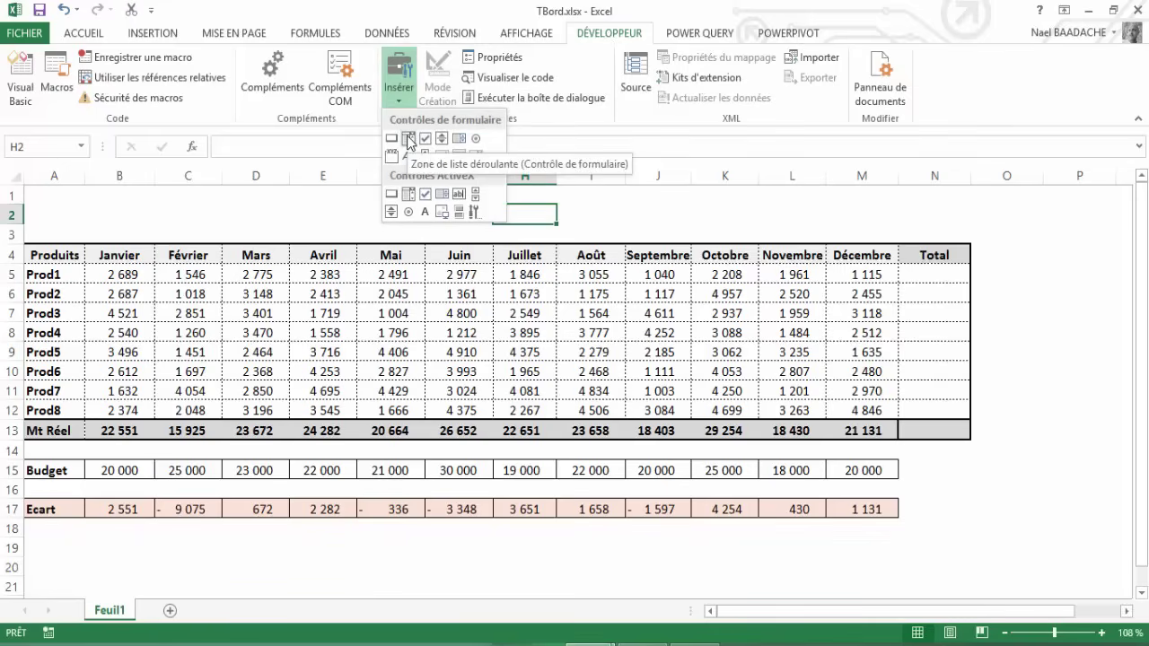
click(409, 138)
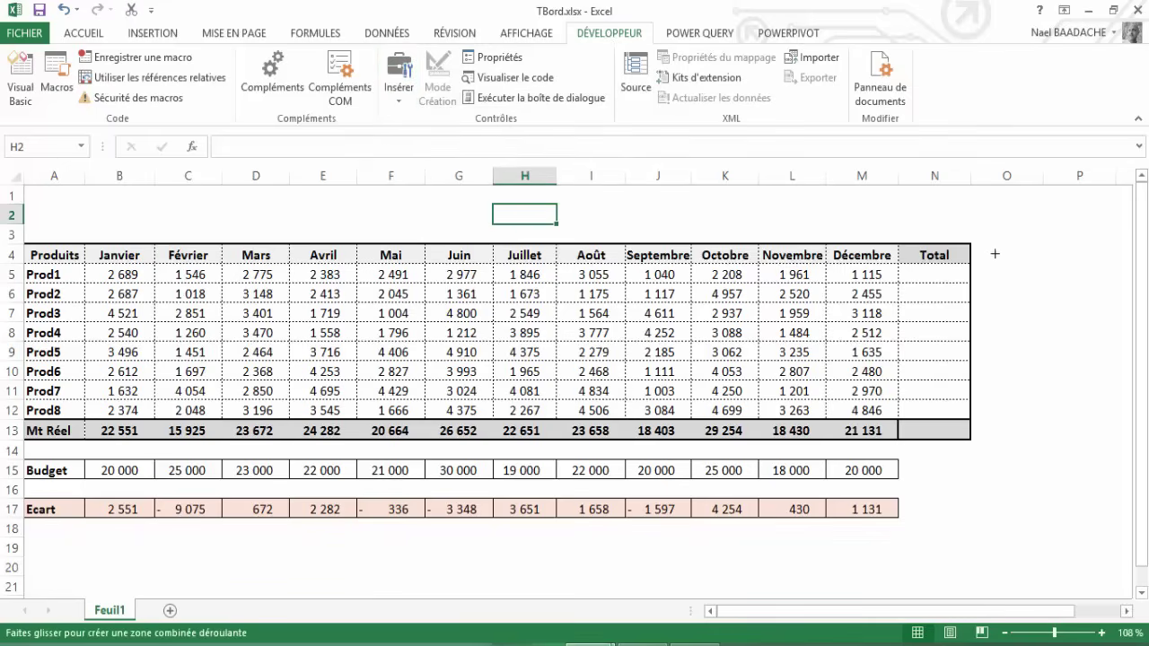
drag(986, 247, 1092, 267)
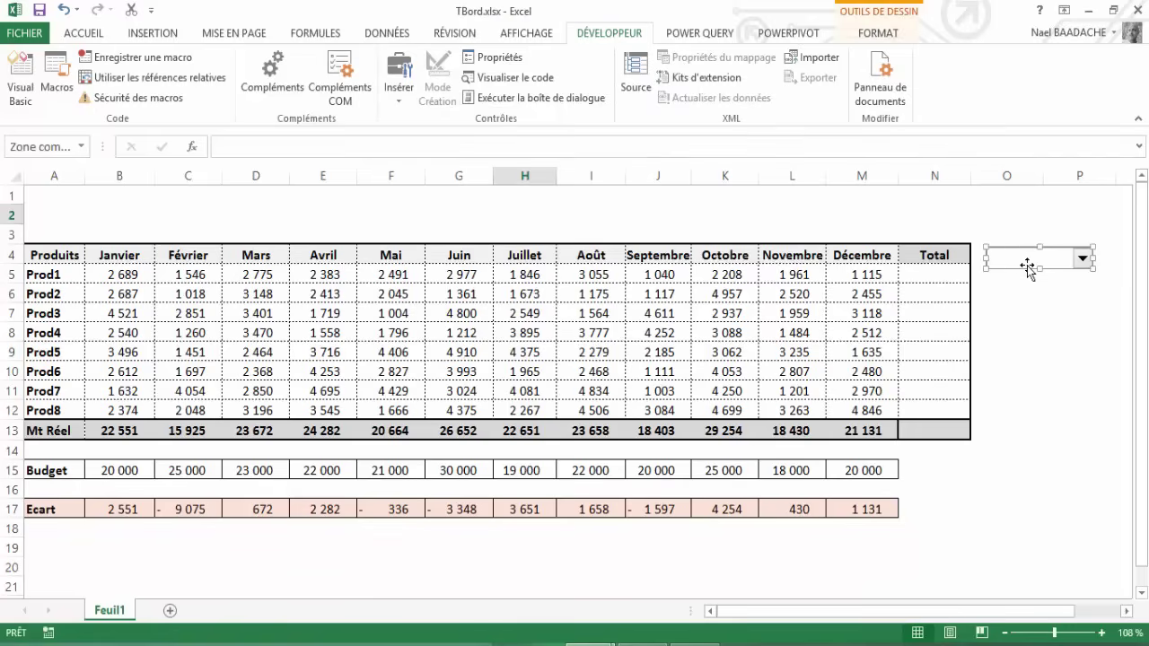
drag(835, 612, 975, 580)
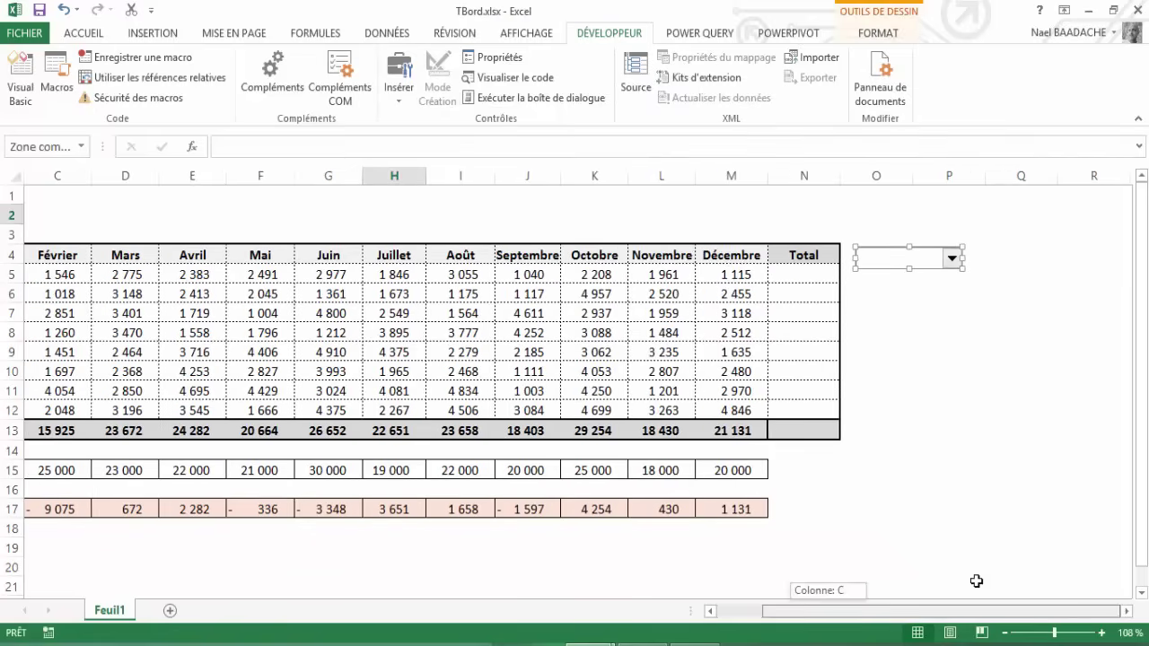
Enter Janvier in Q4 and fill the months down to Décembre in Q15
click(1035, 265)
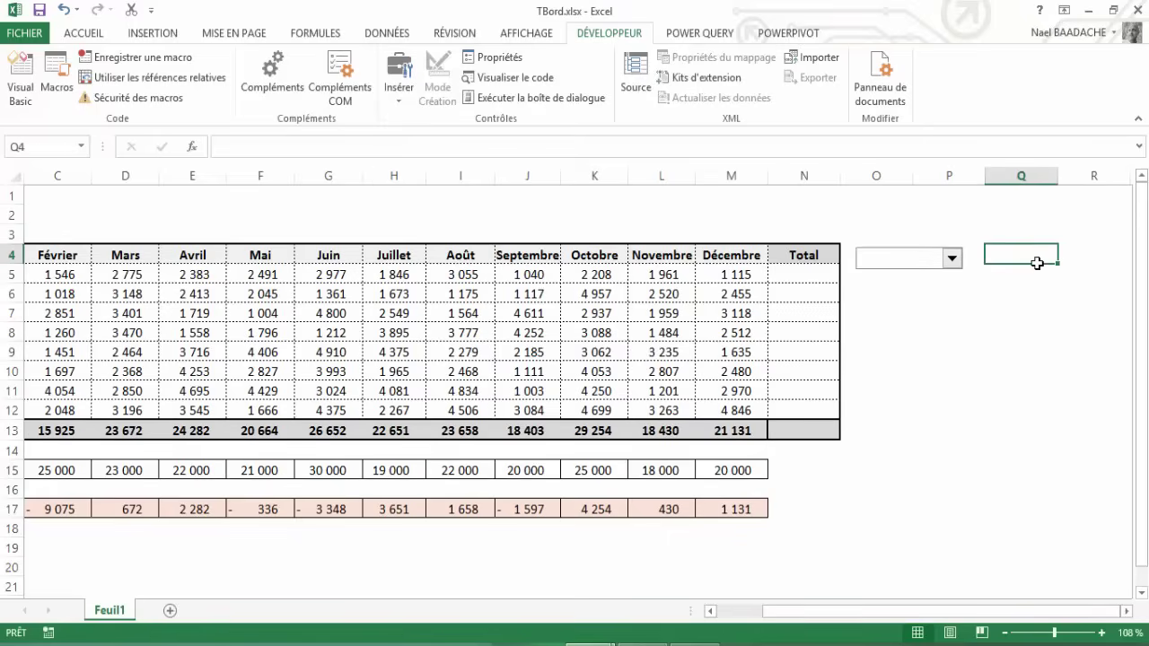
text(Janvier)
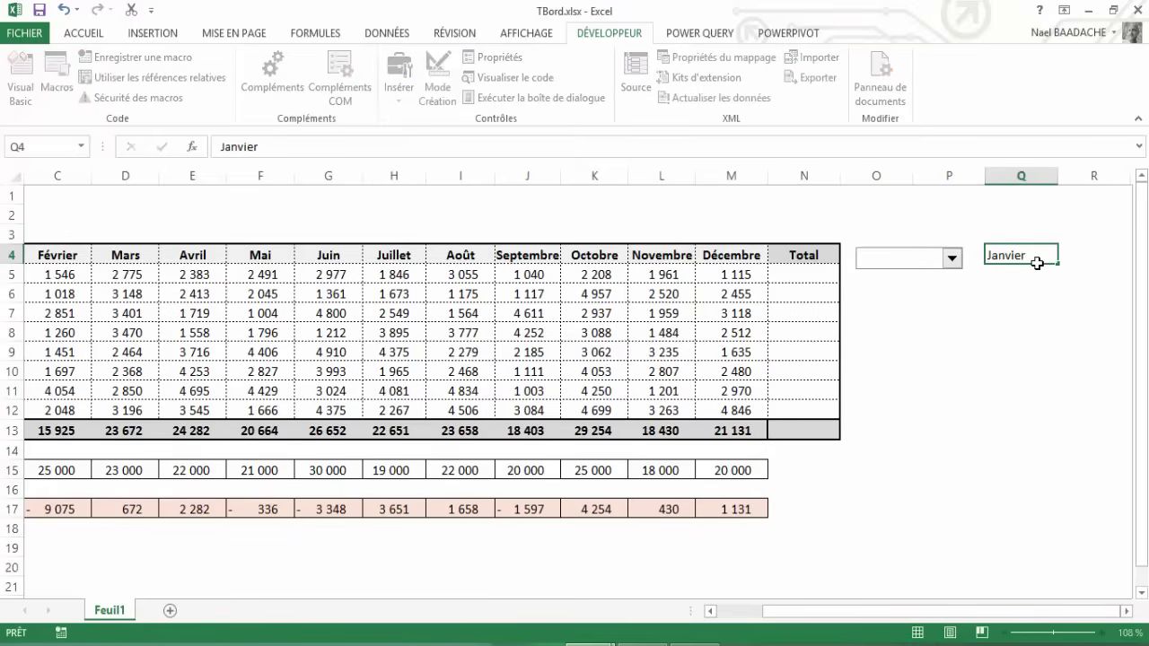
key(Return)
click(997, 255)
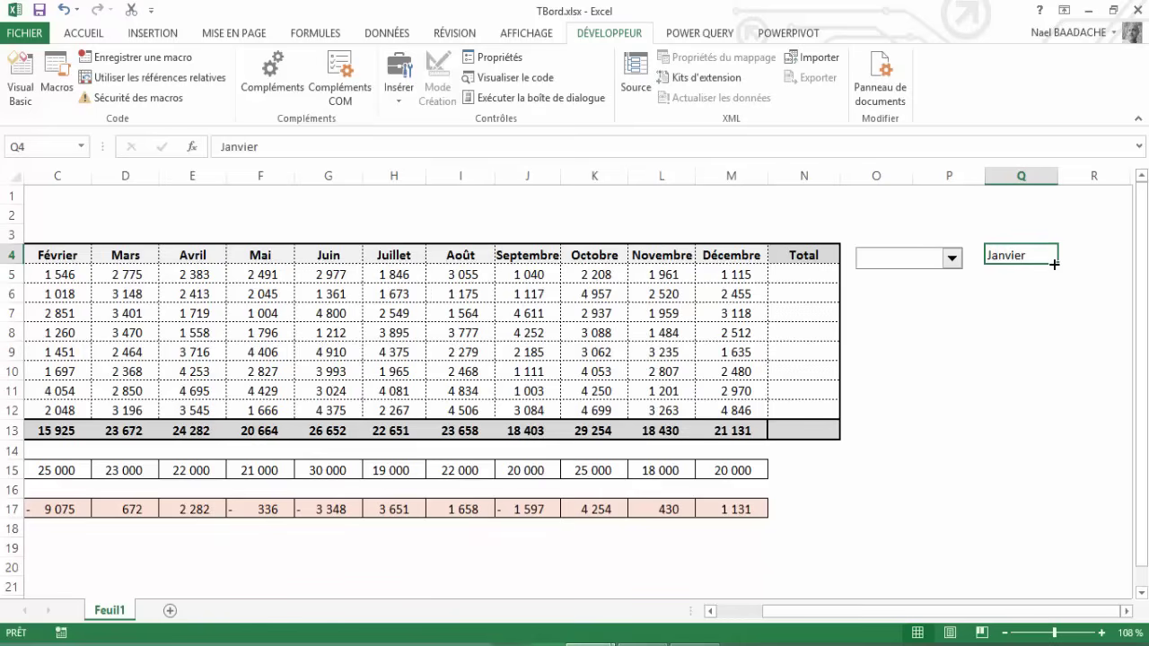
drag(1059, 267, 1055, 479)
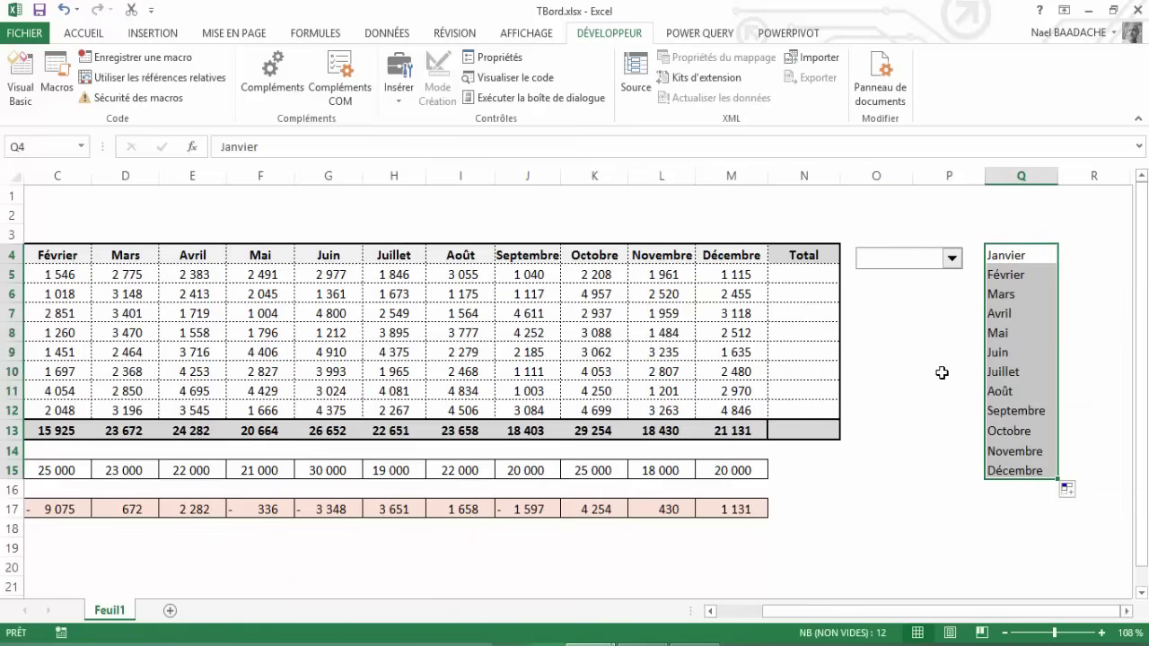
right_click(903, 264)
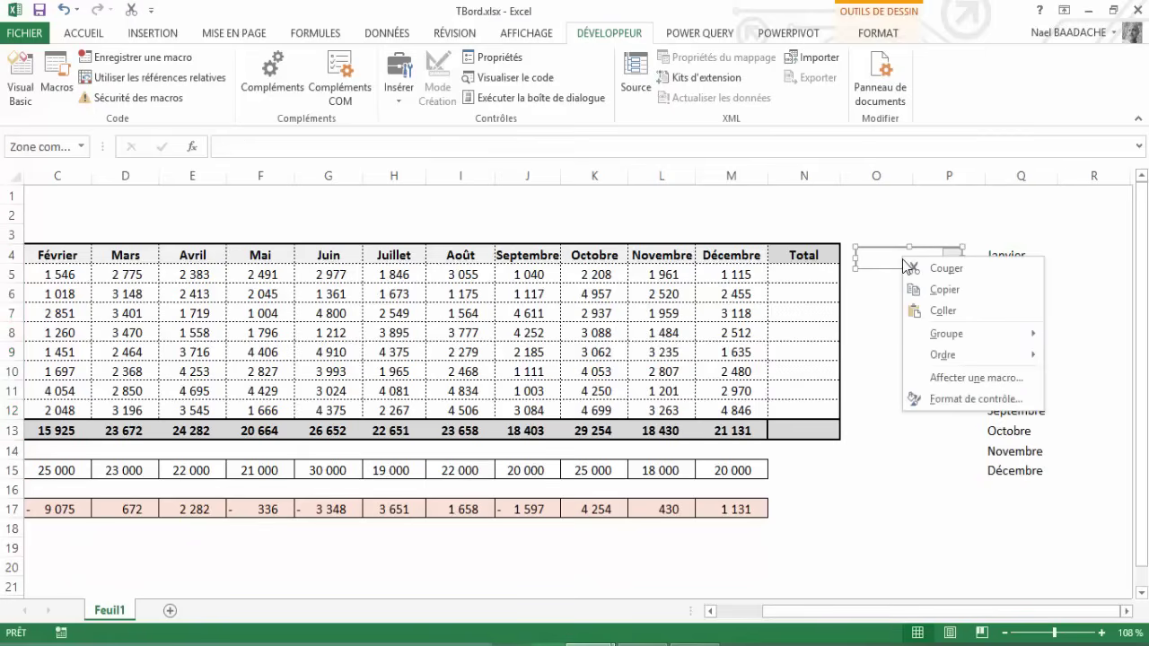
Set the combo box's input range to $Q$4:$Q$15, linked cell to $O$3, with 3D shading
click(975, 398)
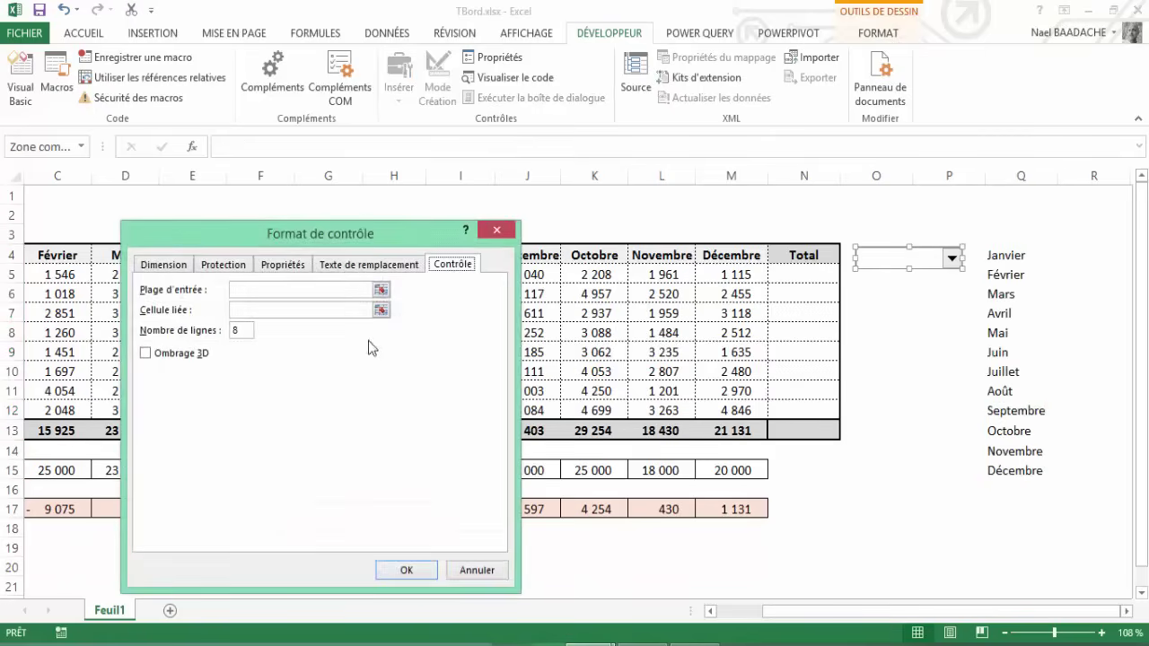
click(301, 291)
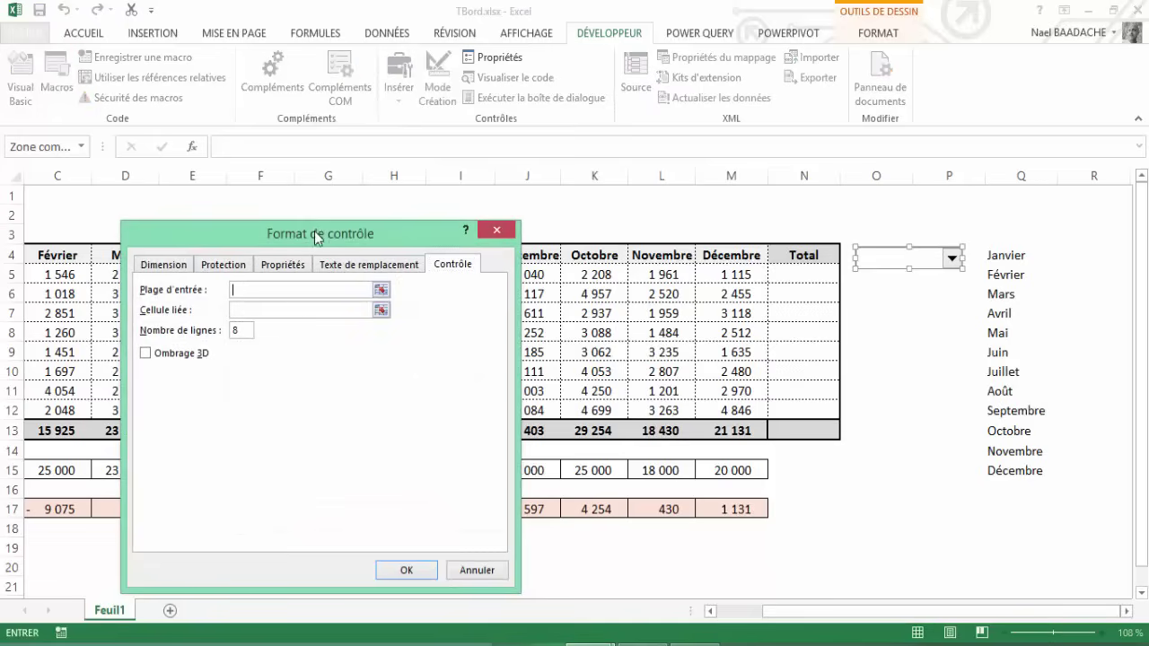
drag(317, 237, 310, 261)
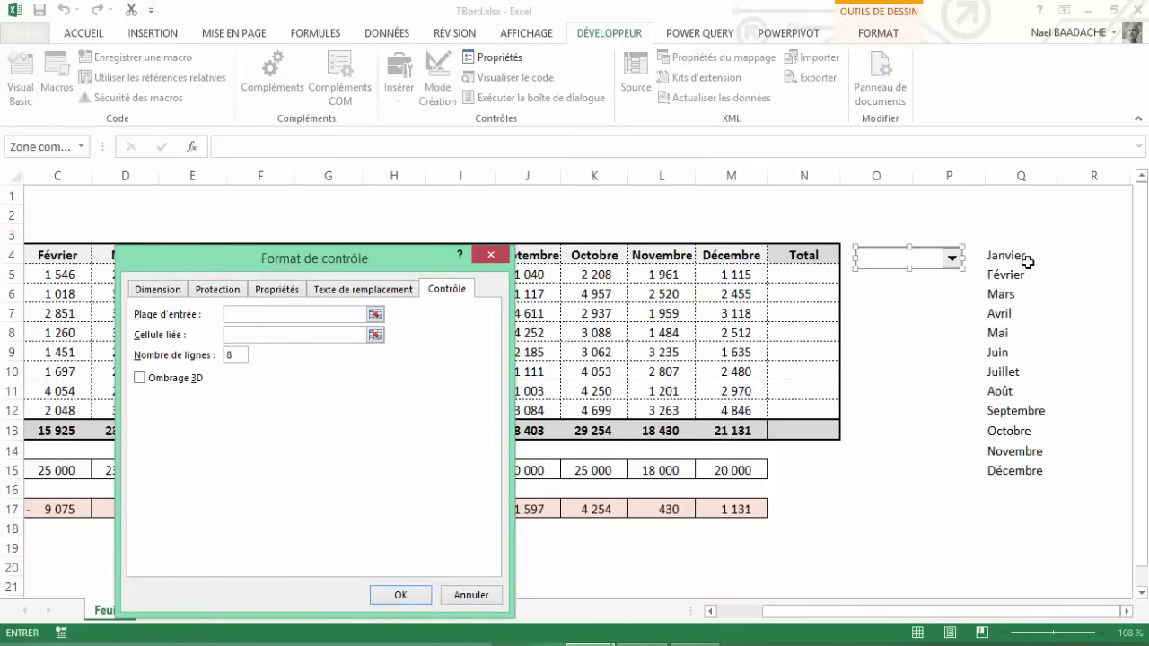
drag(1012, 259, 1013, 469)
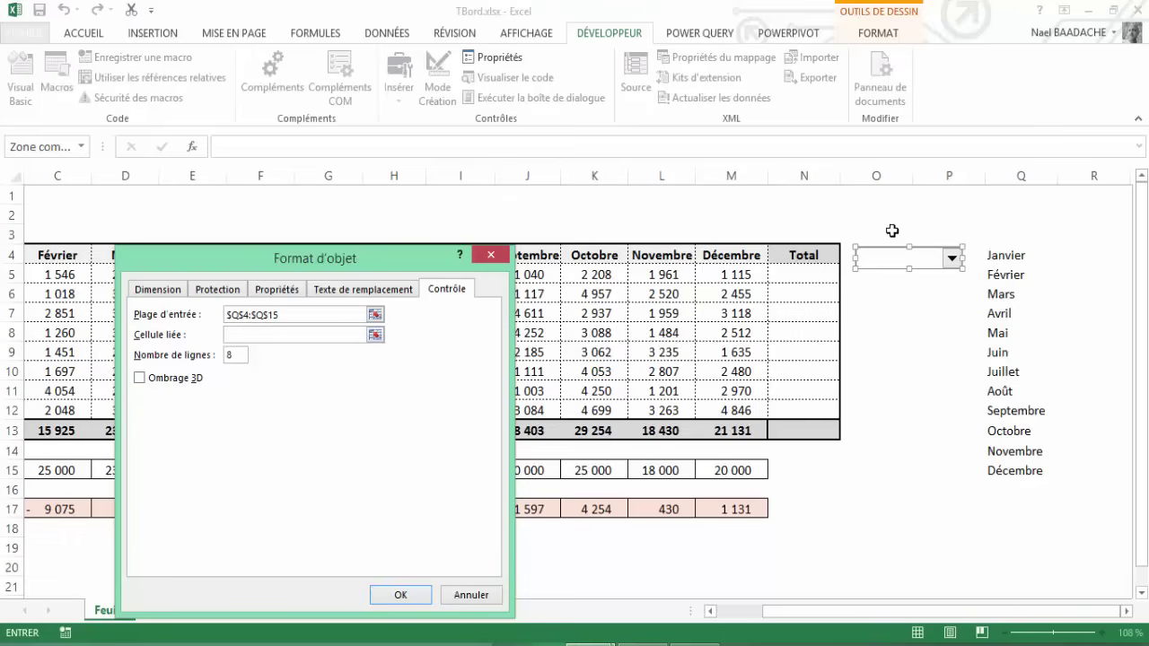
click(891, 231)
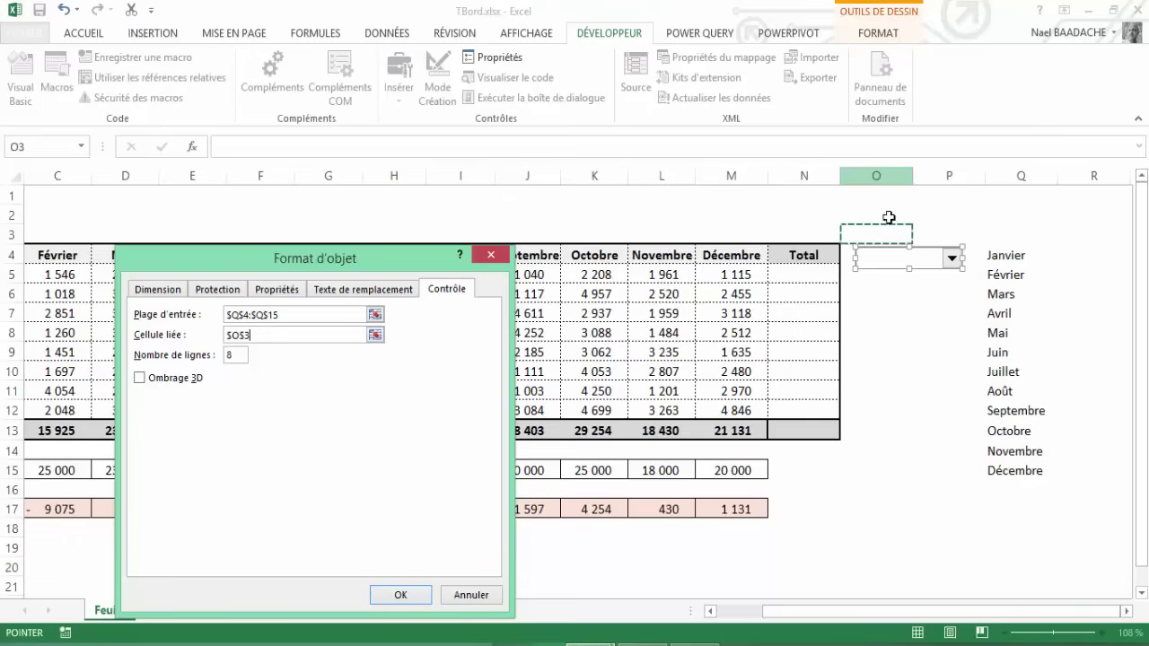
click(139, 380)
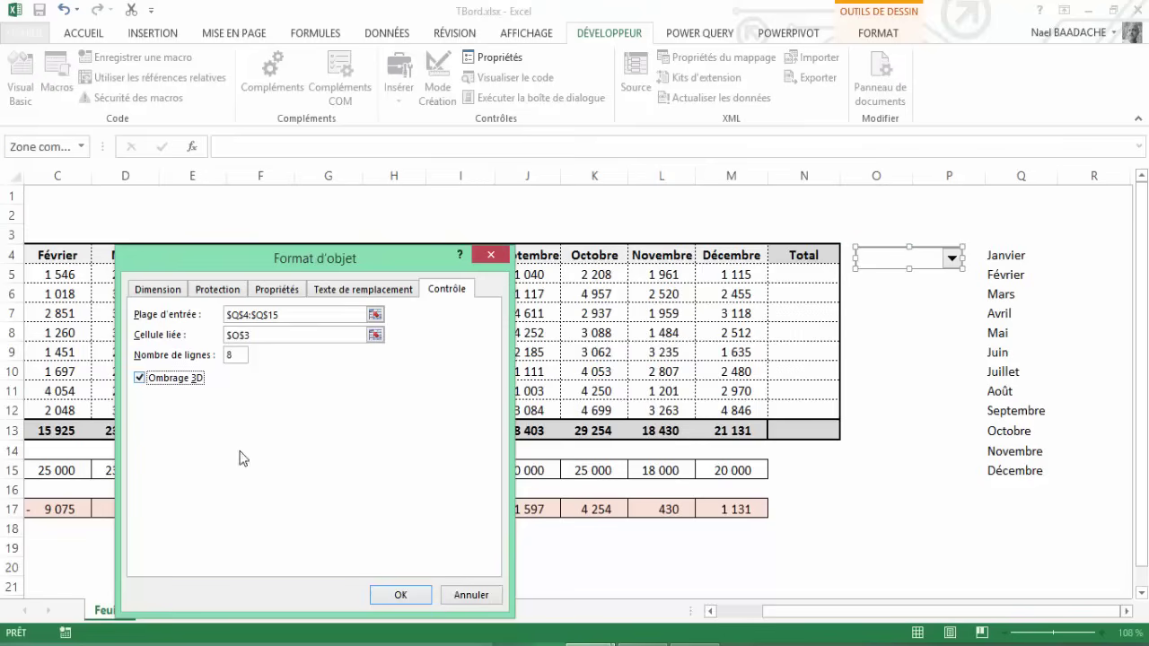
click(402, 596)
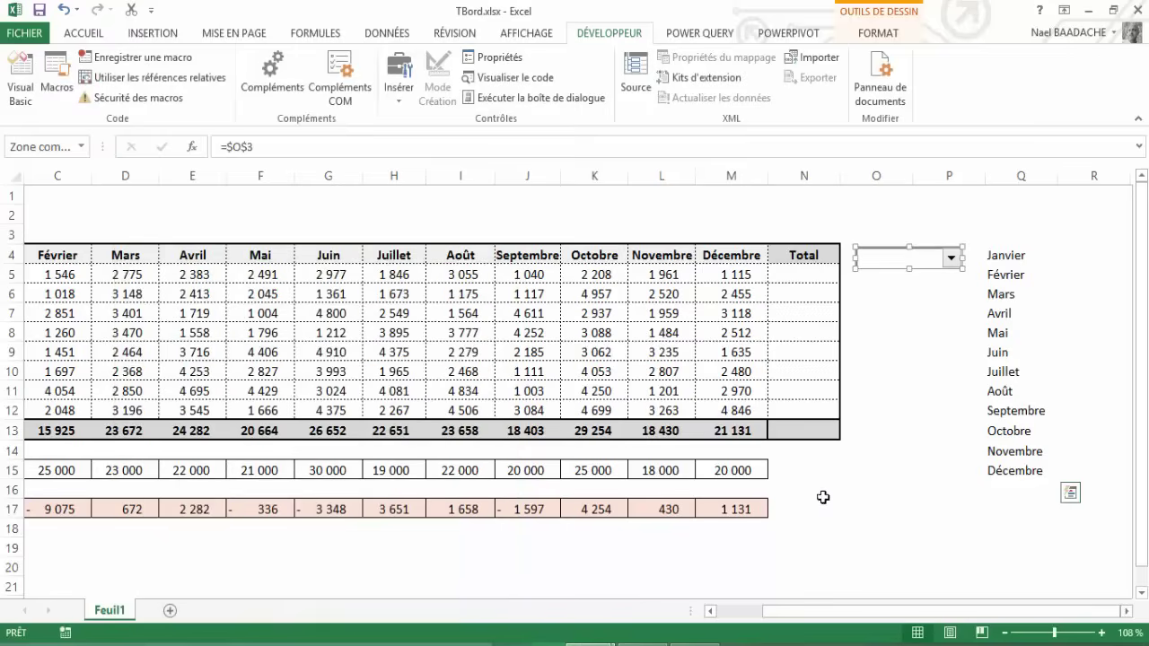
Pick Janvier in the combo box so O3 shows 1
click(920, 311)
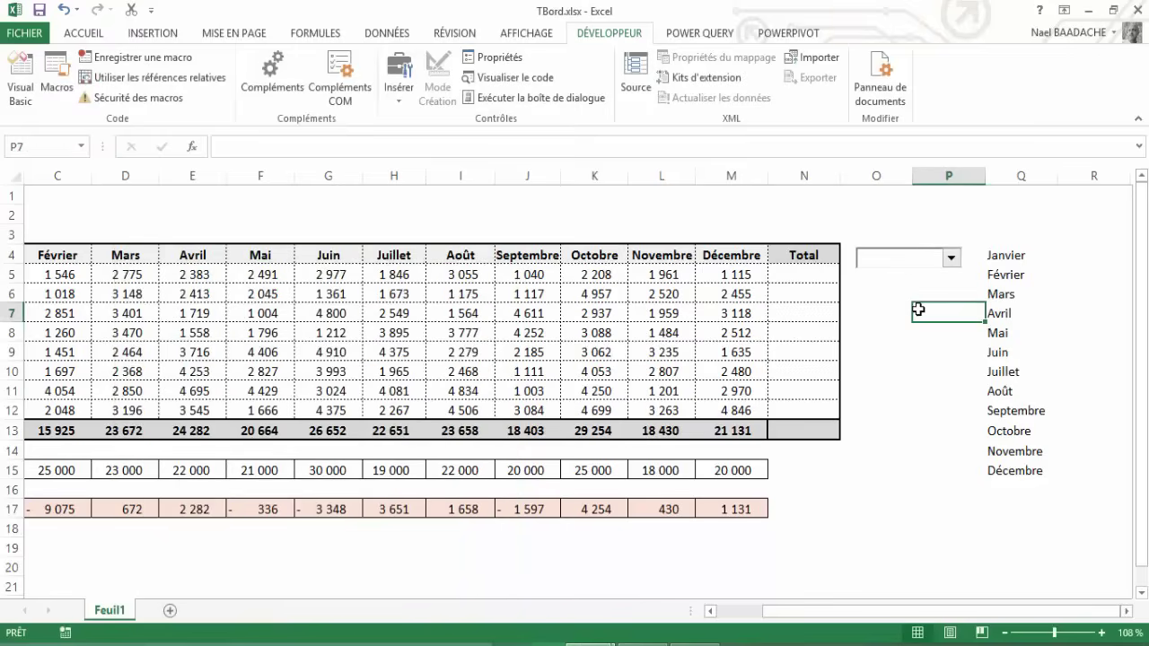
click(949, 257)
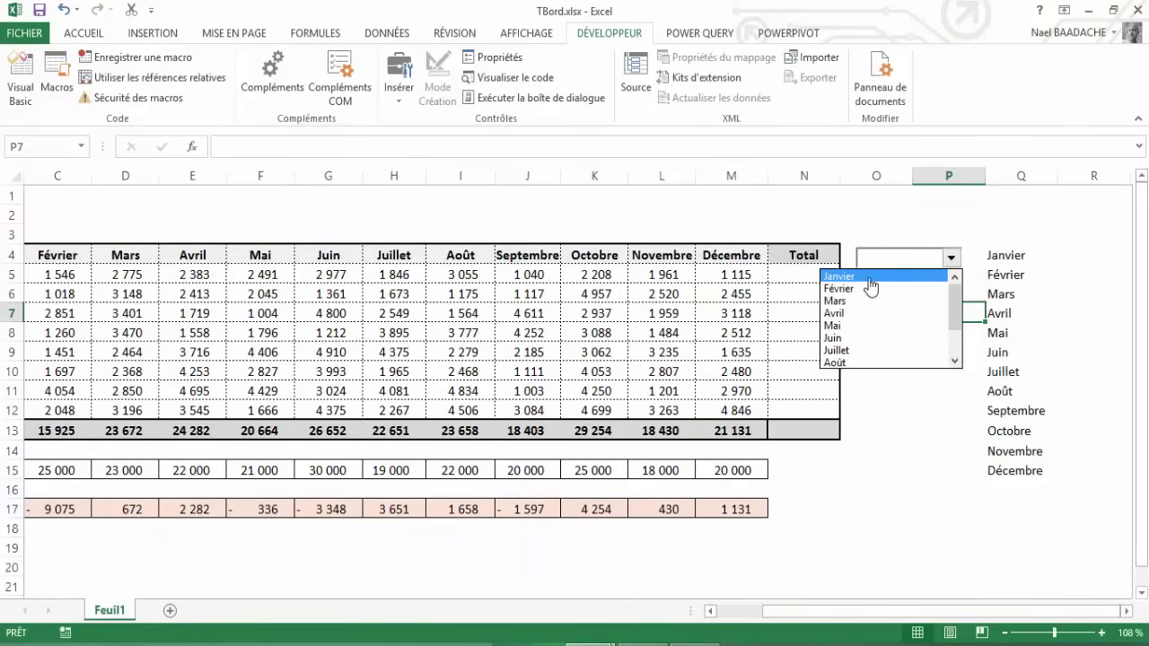
click(870, 286)
click(903, 233)
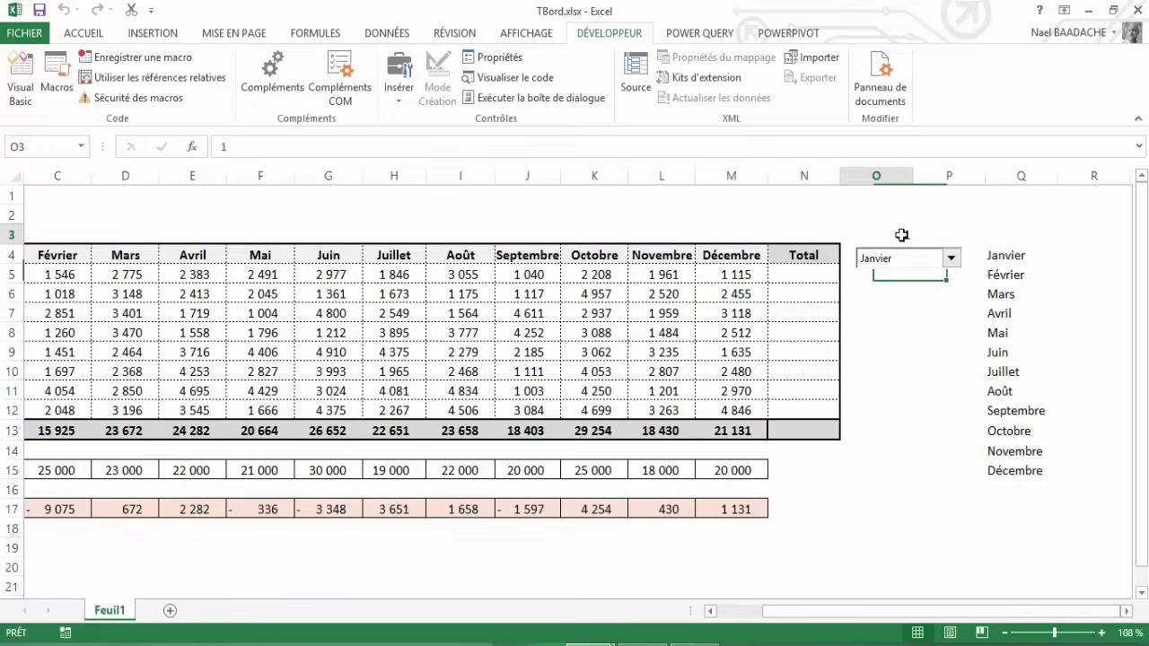
Switch the picker to Février and select the Total cells N5:N12
click(949, 258)
click(898, 289)
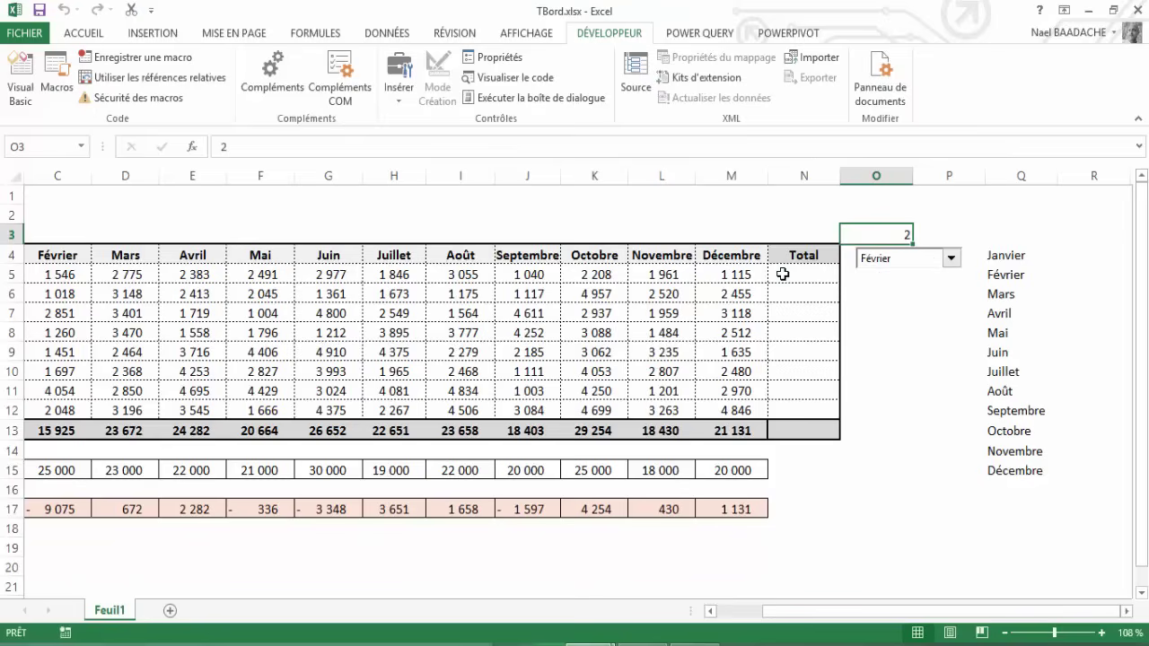
drag(783, 274, 789, 412)
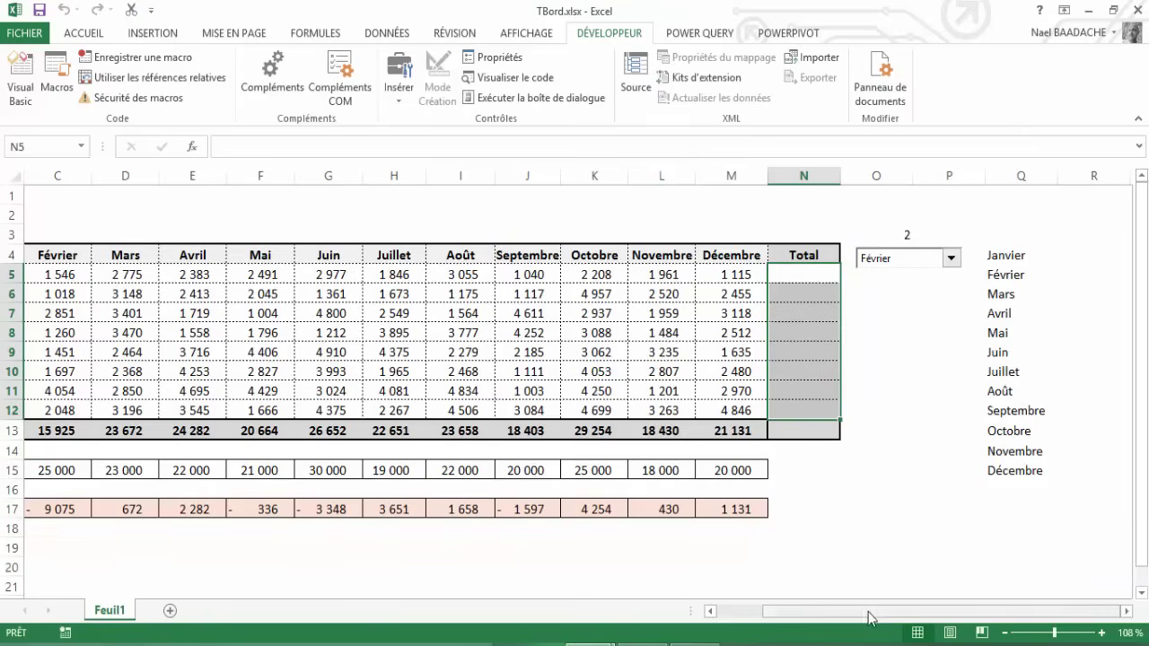
drag(869, 618, 777, 616)
Set the picker to Avril, highlight the Janvier–Avril sales B5:E12, and confirm O3 shows 4
click(108, 276)
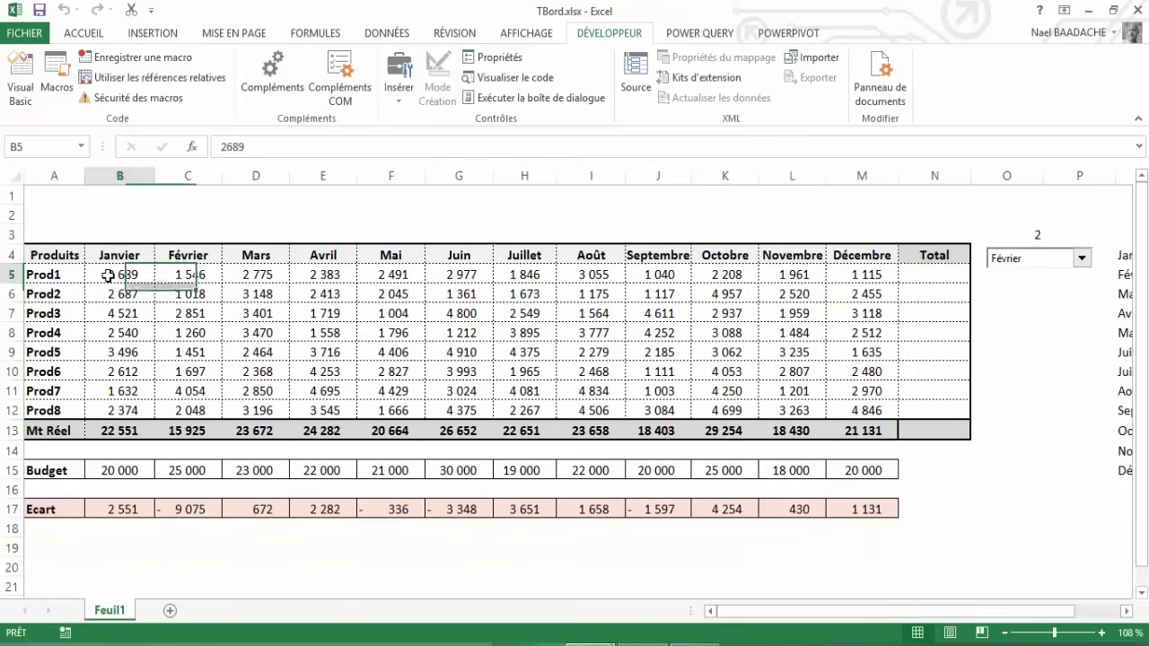
click(1082, 259)
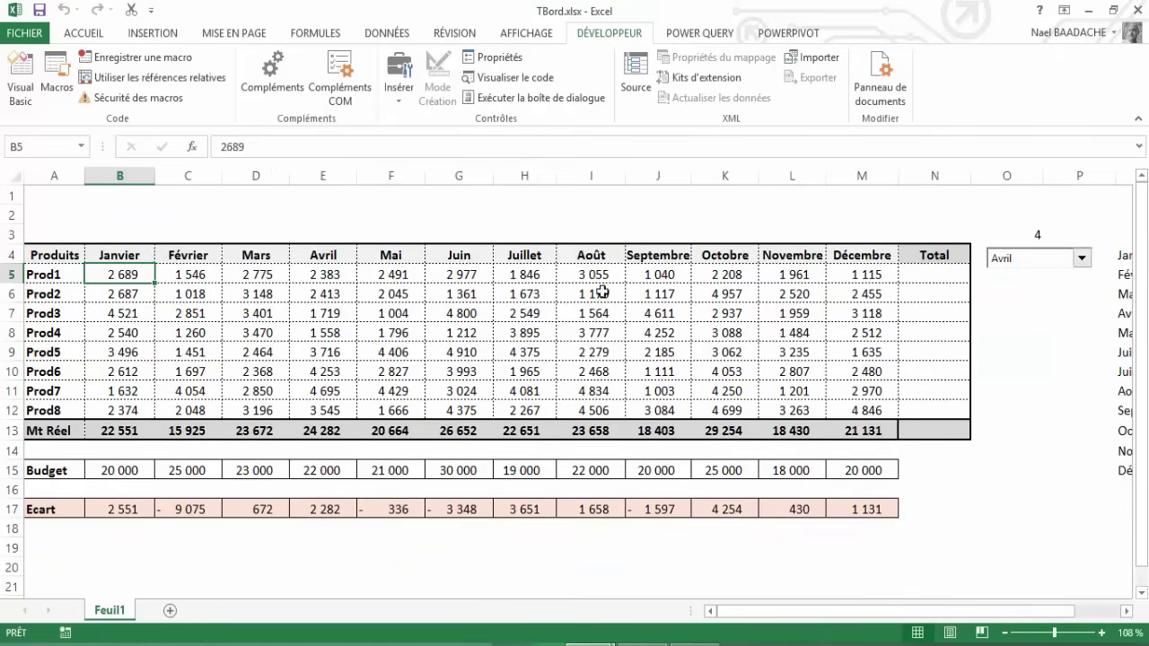
click(936, 278)
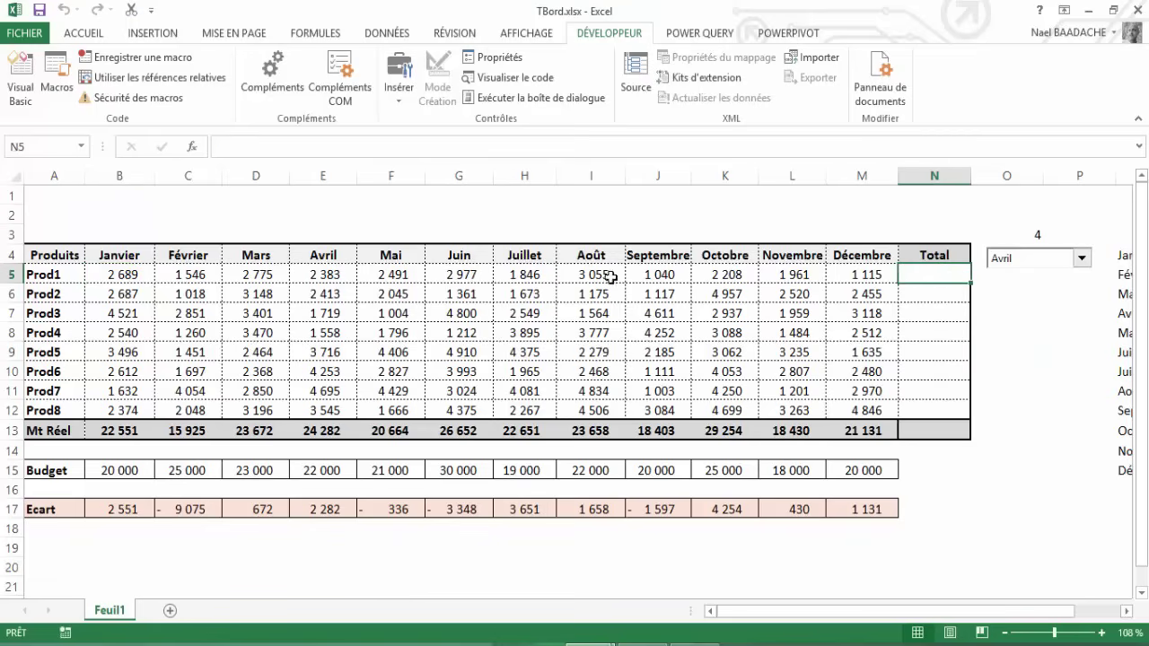
click(119, 275)
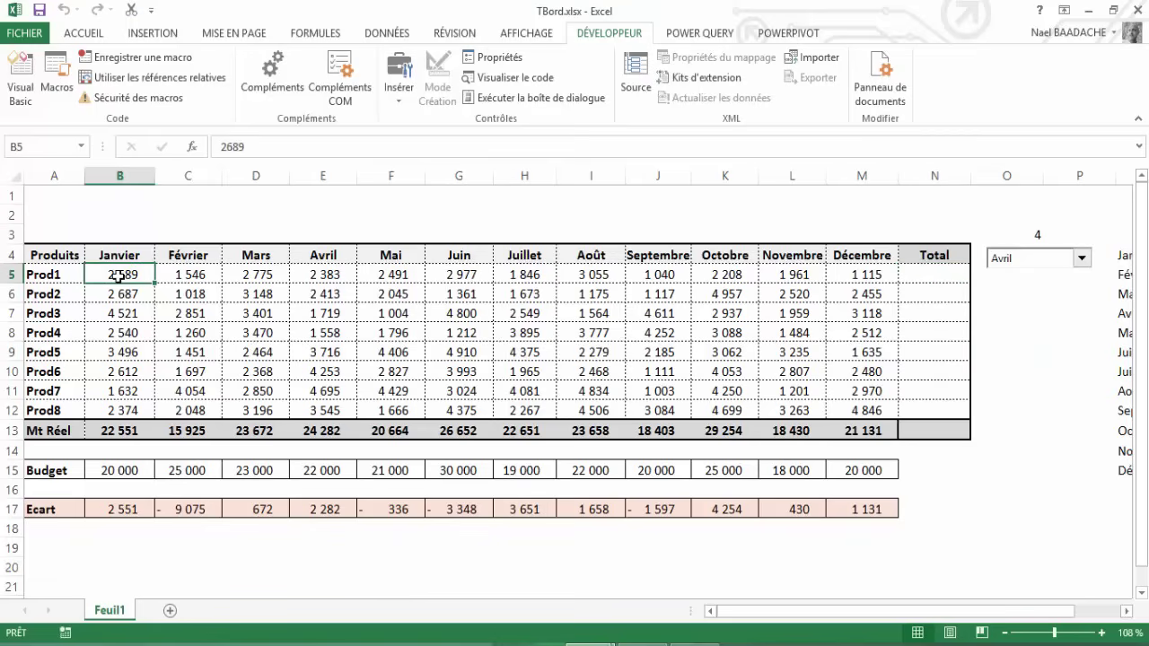
mouse_move(120, 277)
mouse_down()
mouse_move(306, 275)
mouse_move(298, 409)
mouse_up()
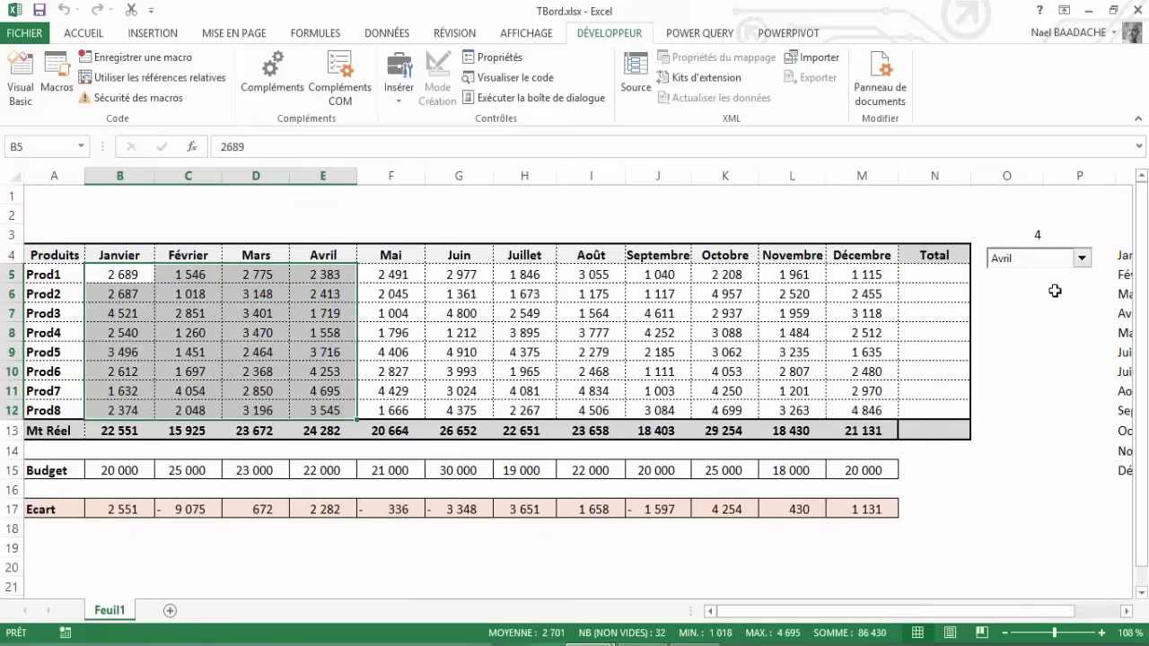
click(928, 277)
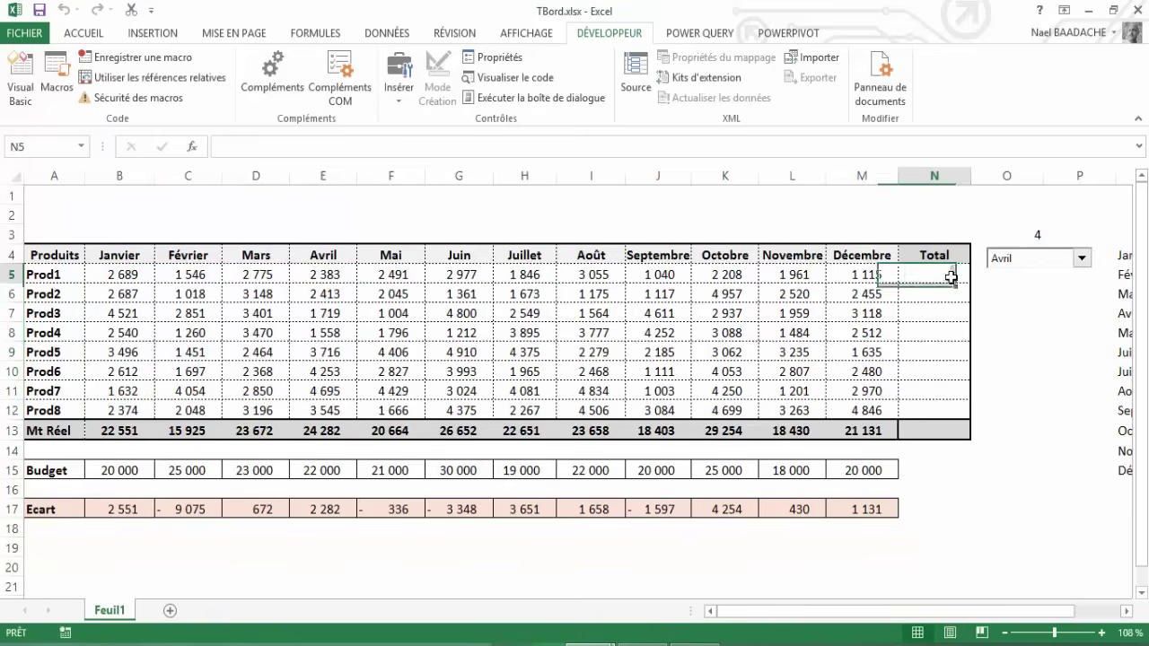
click(1037, 237)
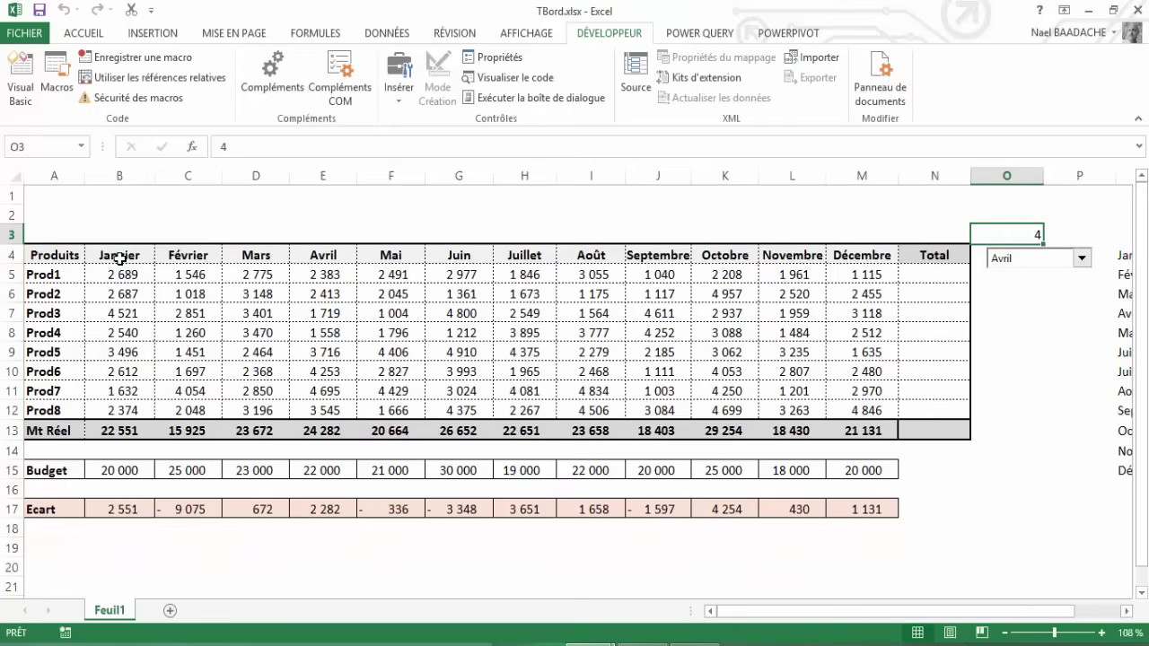
drag(120, 258, 718, 255)
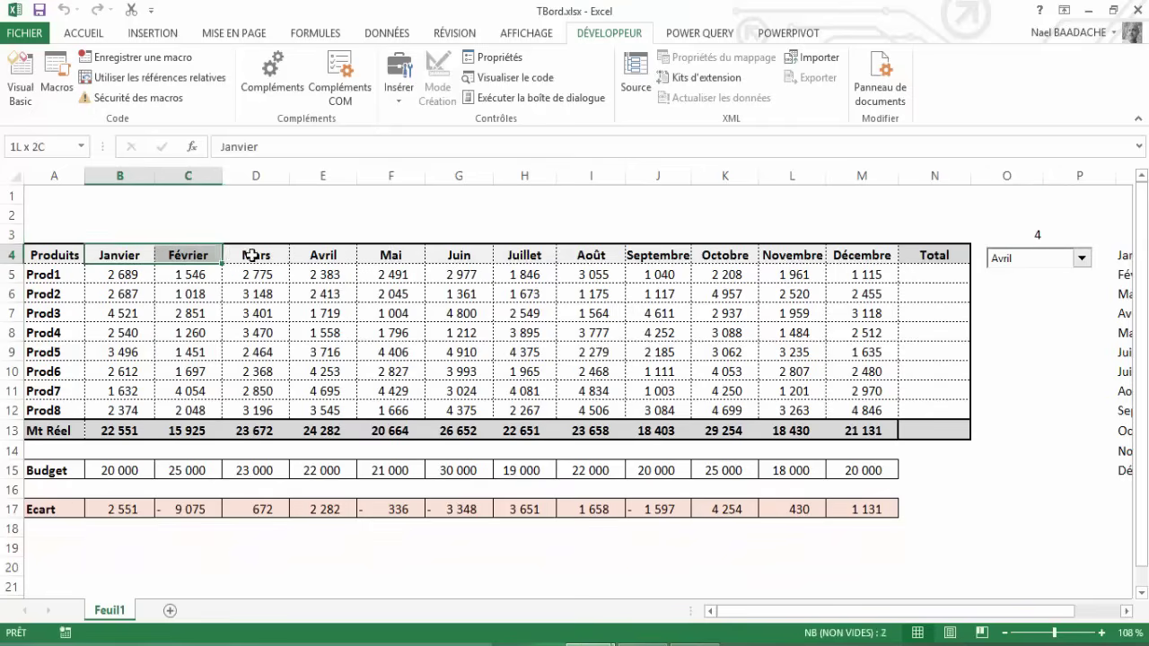
Enter 1 in B3 and fill the month numbers 1 to 12 across to M3
click(115, 235)
key(Down)
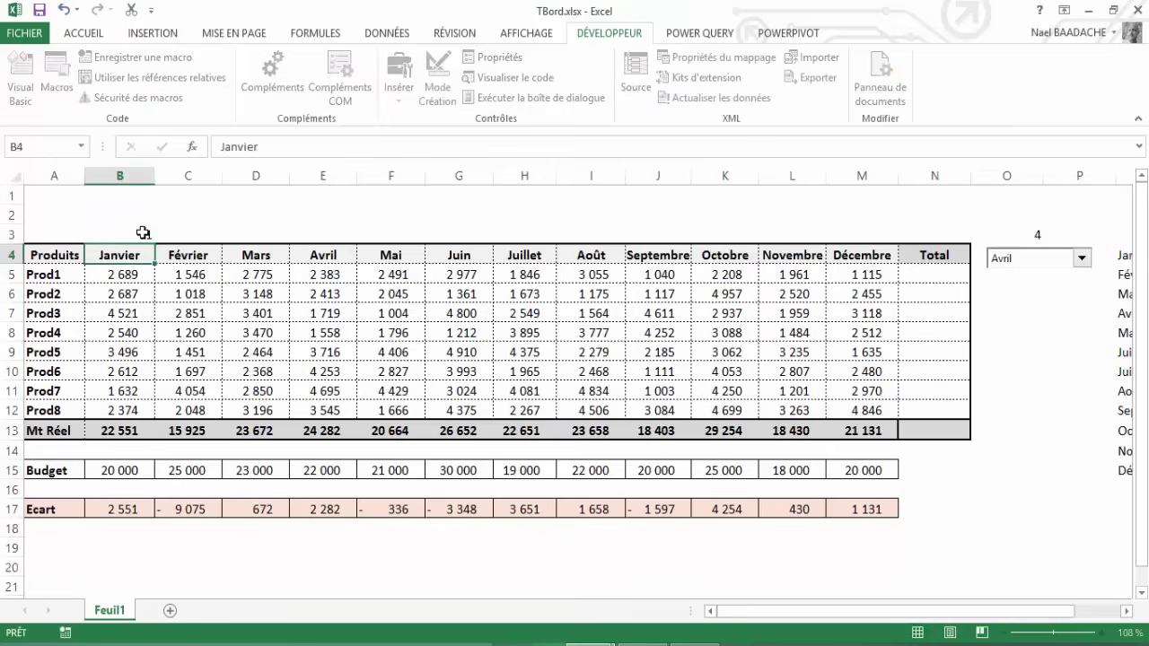
key(Up)
key(Right)
text(1)
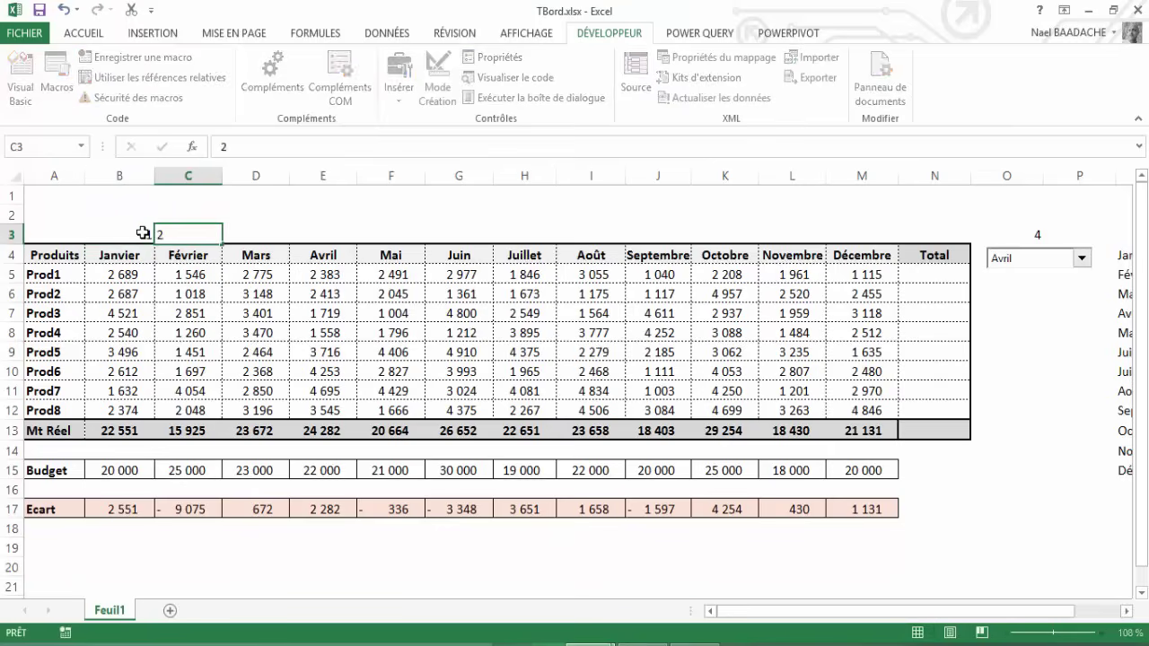
key(Return)
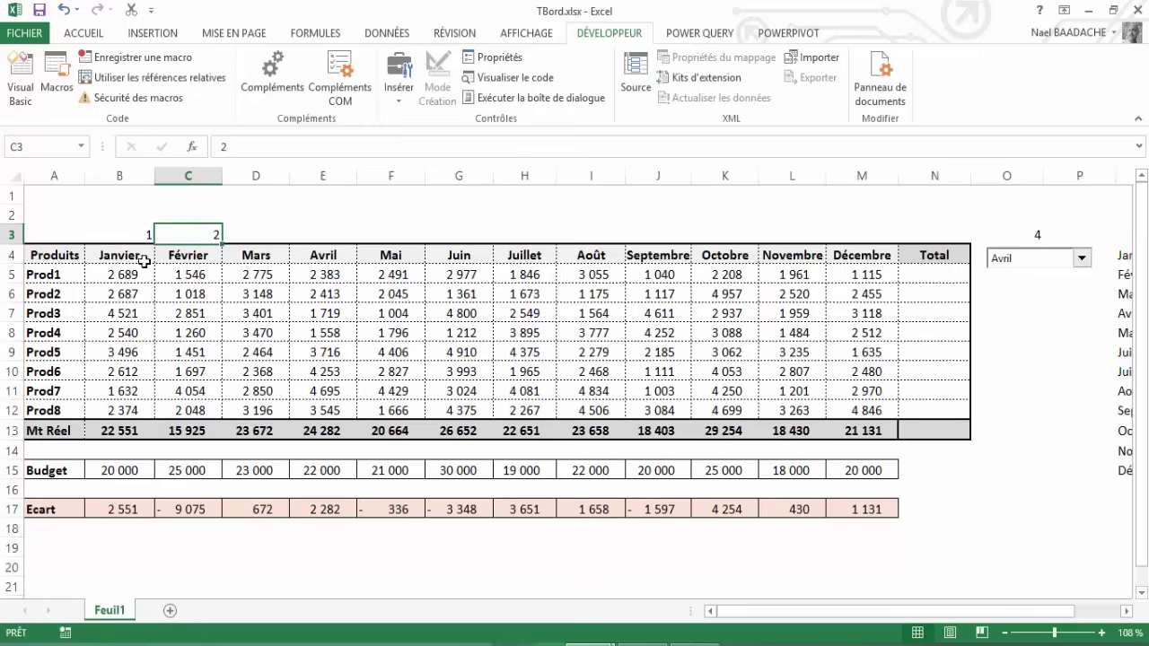
click(135, 235)
drag(155, 235, 886, 235)
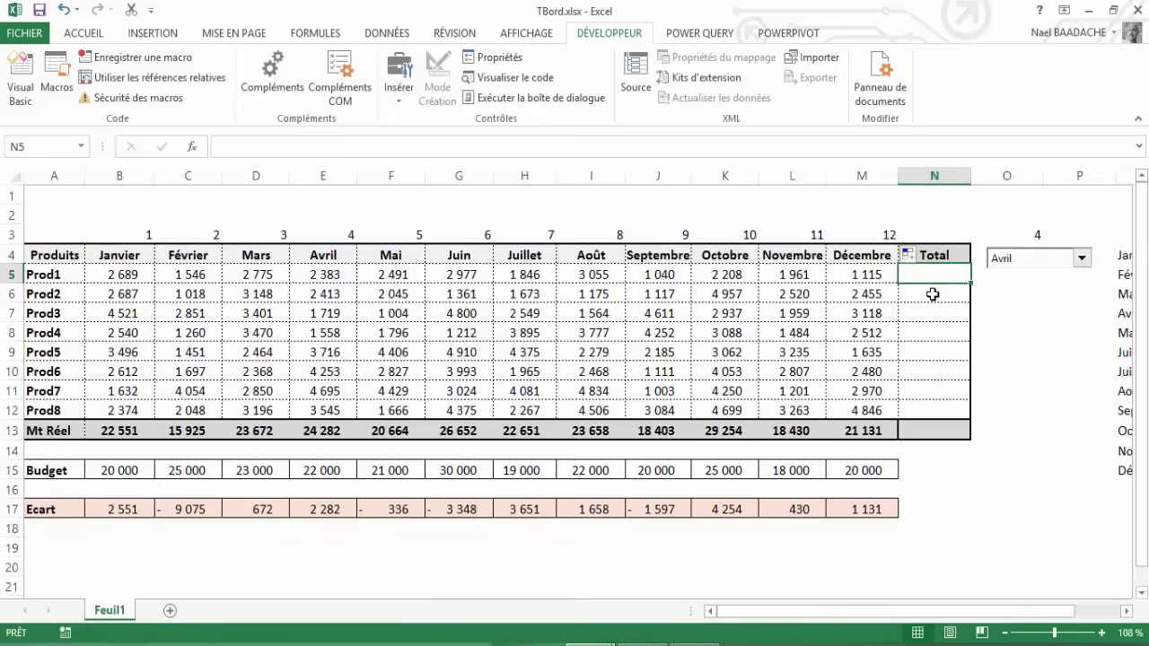
drag(934, 281, 936, 407)
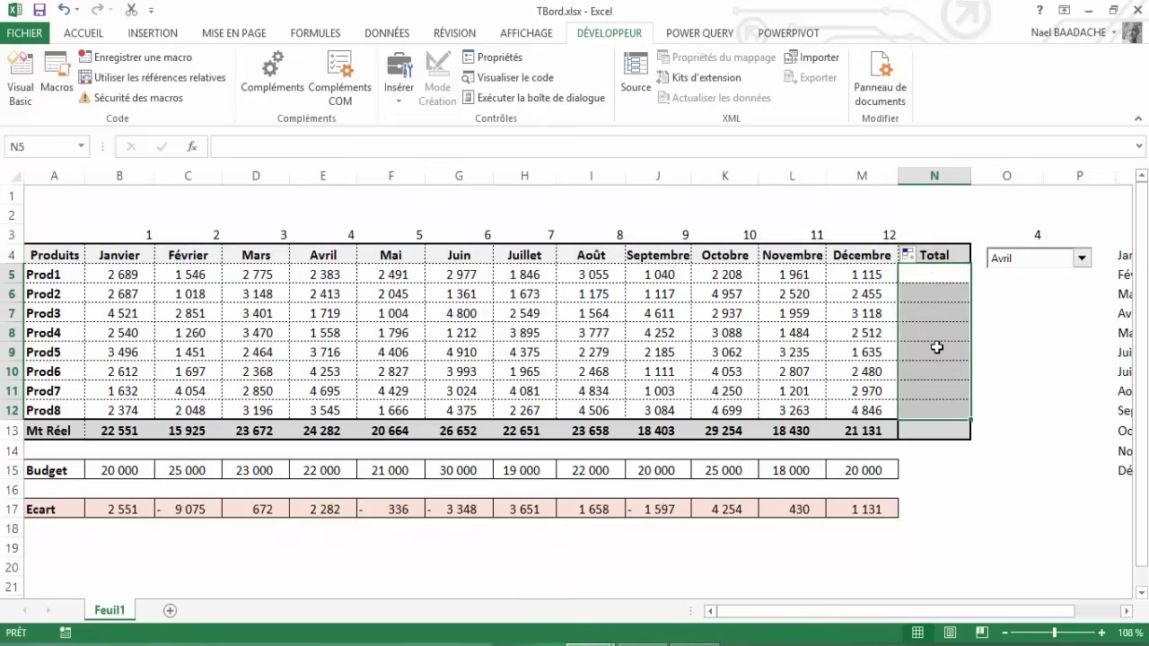
Type =somme(decaler( in N5, anchor it on B5, then add ;;;; for the empty arguments
text(=)
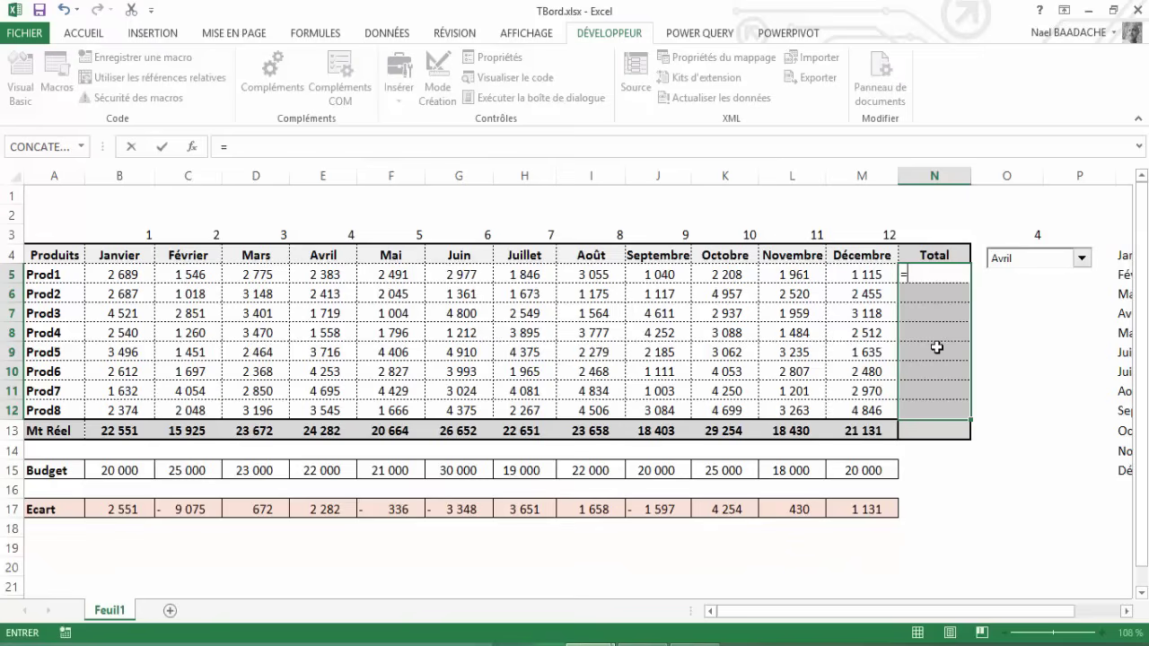
text(so)
text(mme)
text(()
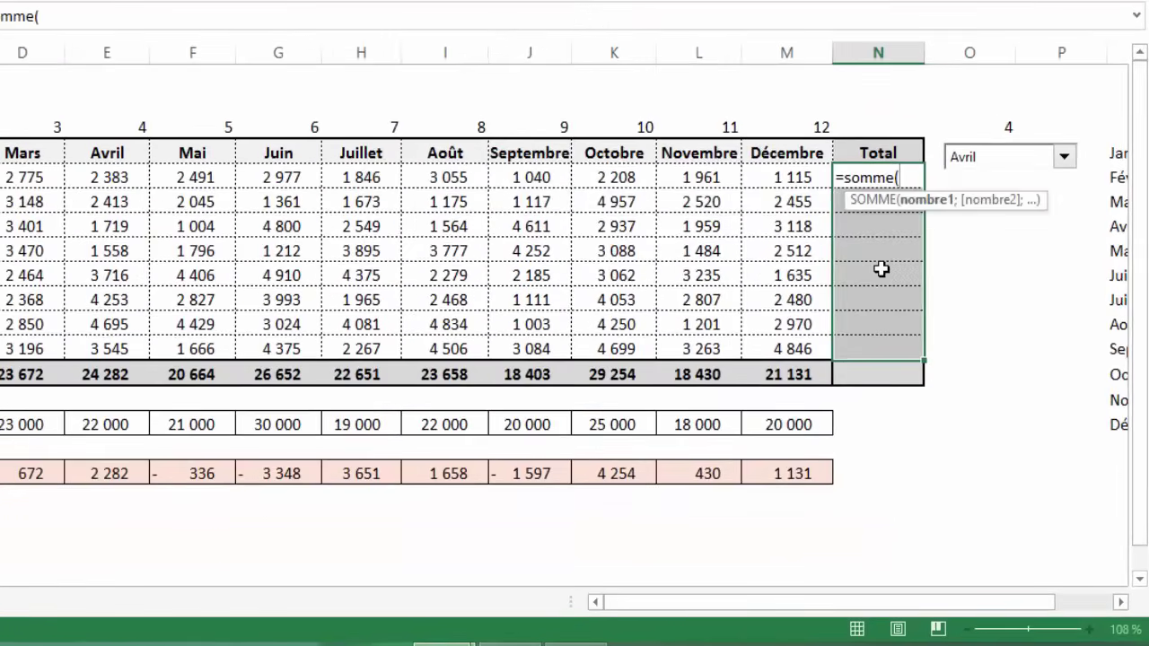
text(decaler)
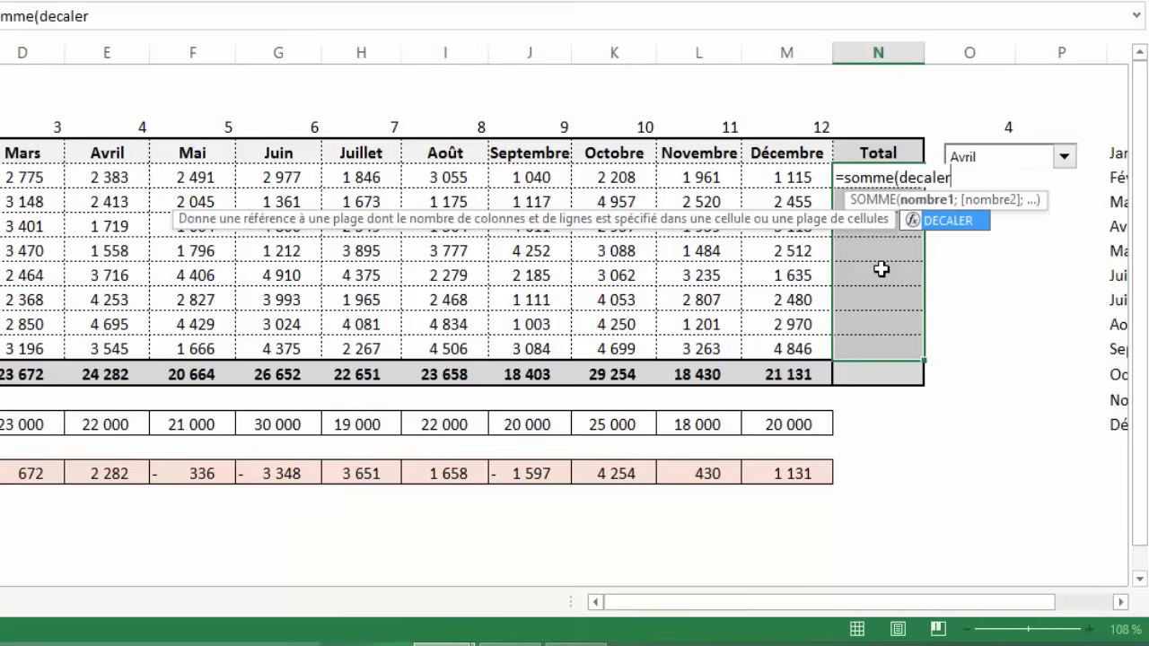
text(()
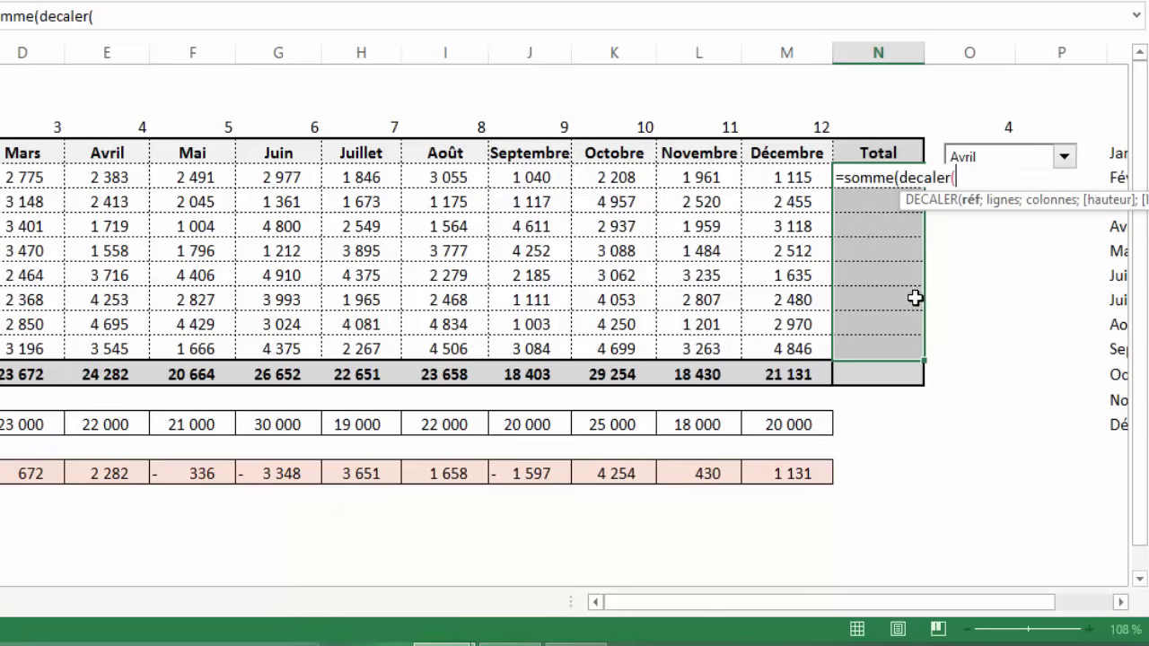
mouse_move(1033, 206)
mouse_down()
mouse_move(1014, 232)
mouse_move(915, 257)
mouse_up()
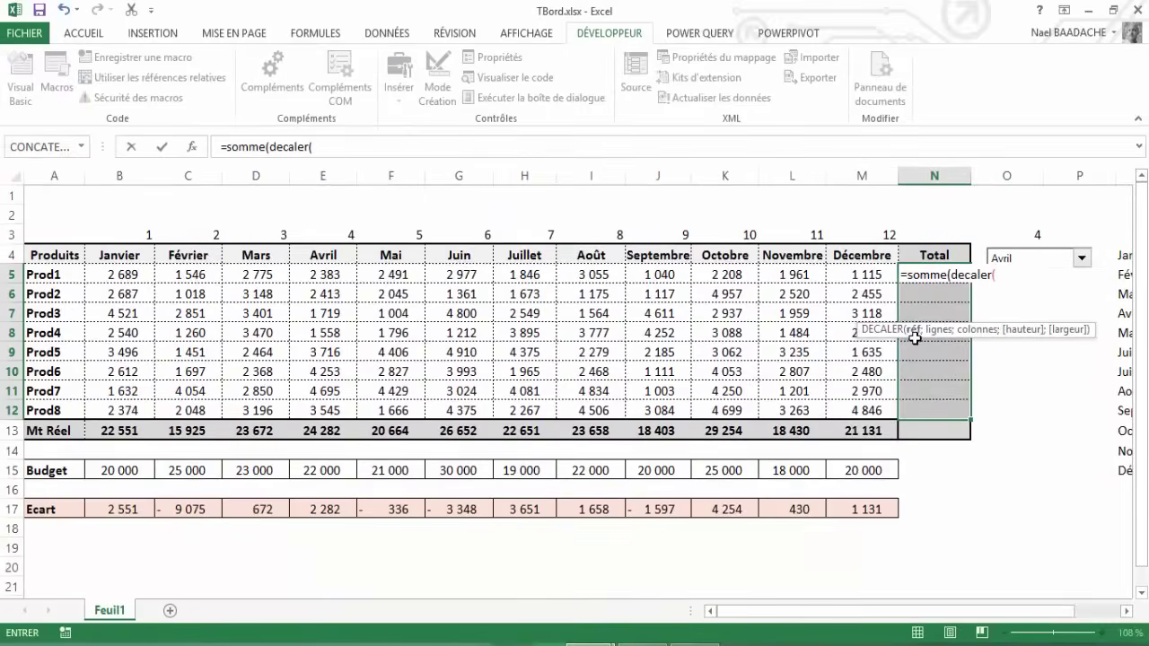
click(124, 274)
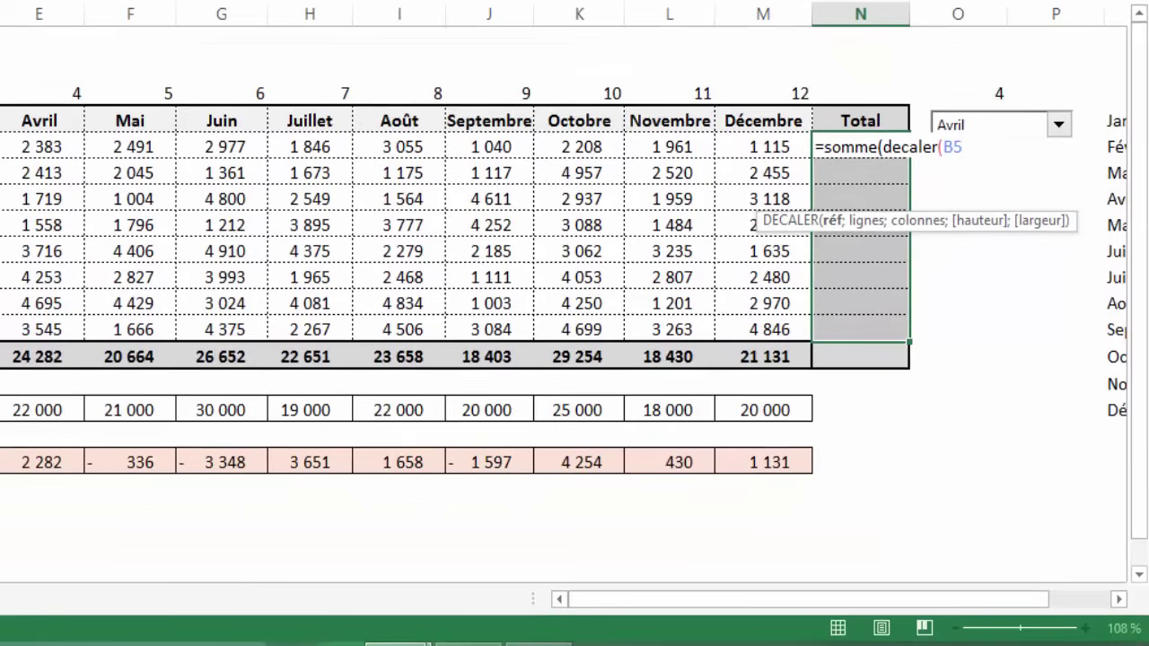
text(;)
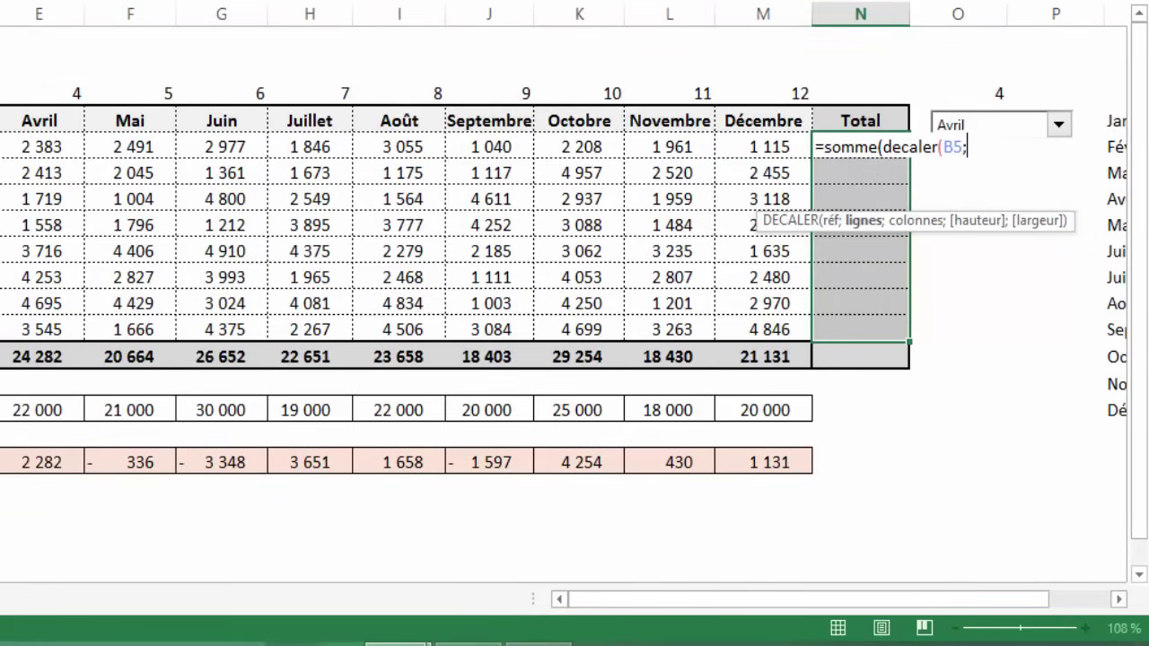
text(;)
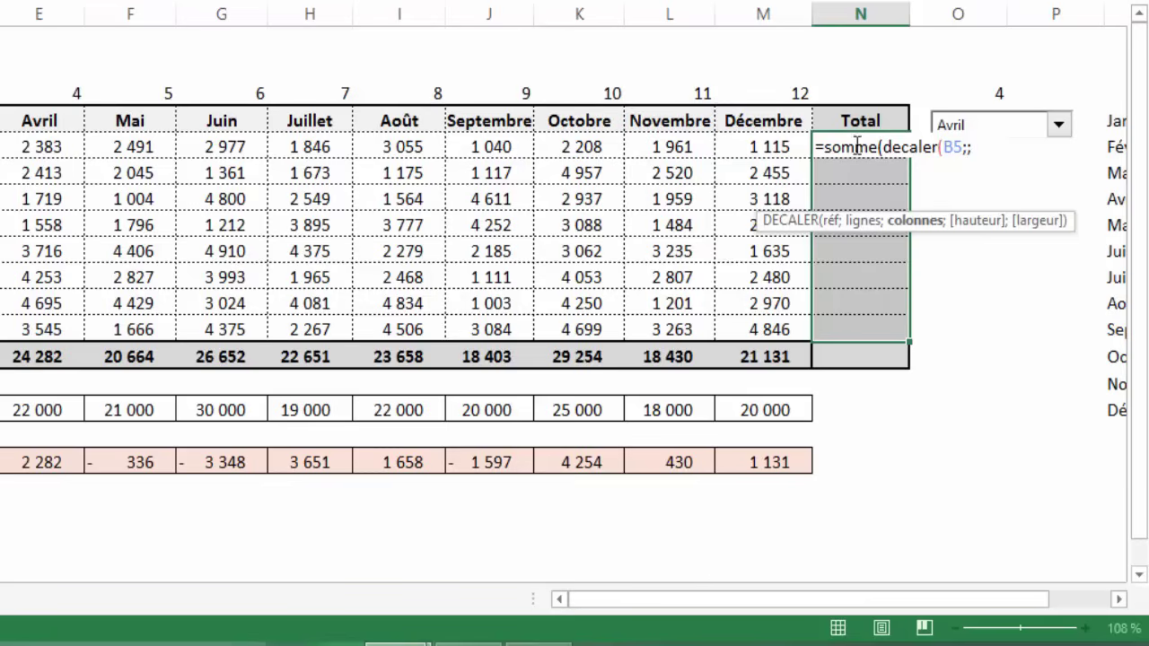
text(;)
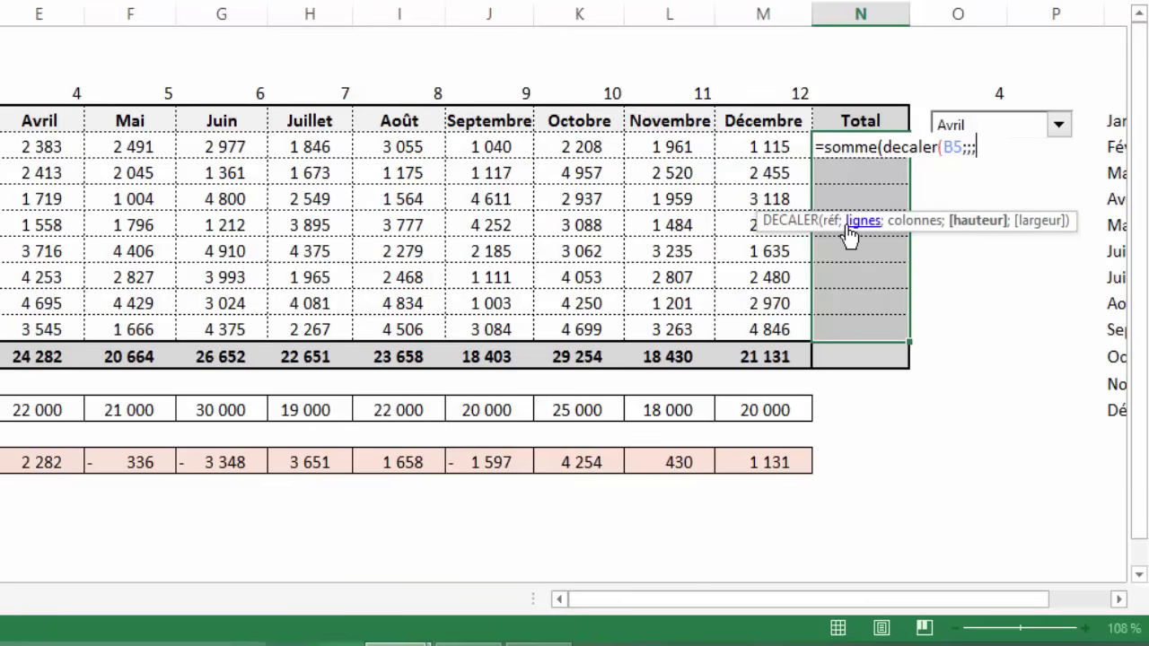
text(;)
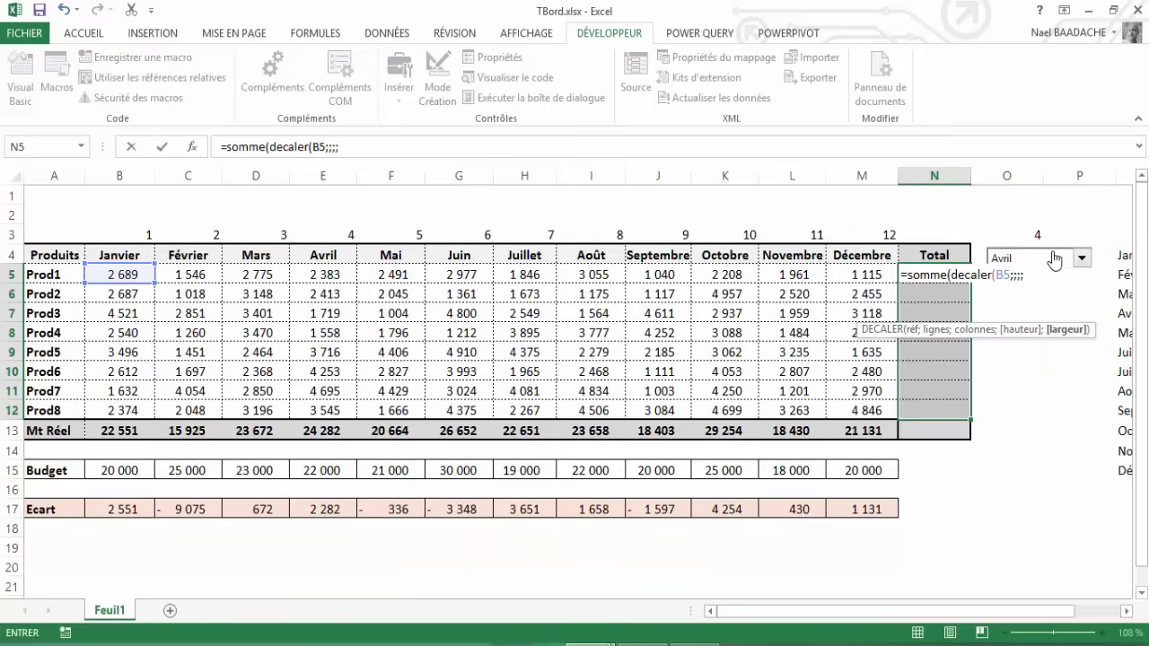
Finish the width argument with EQUIV($O$3;$B$3:$M$3) and fill N5:N12 using Ctrl+Enter
text(equiv)
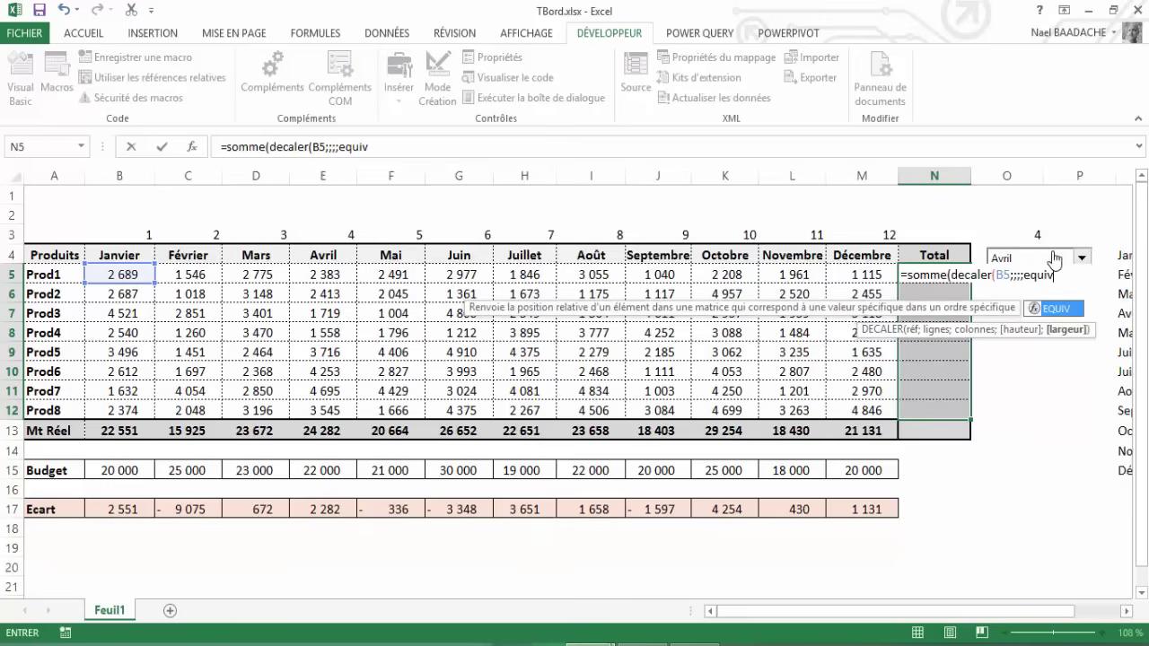
text(()
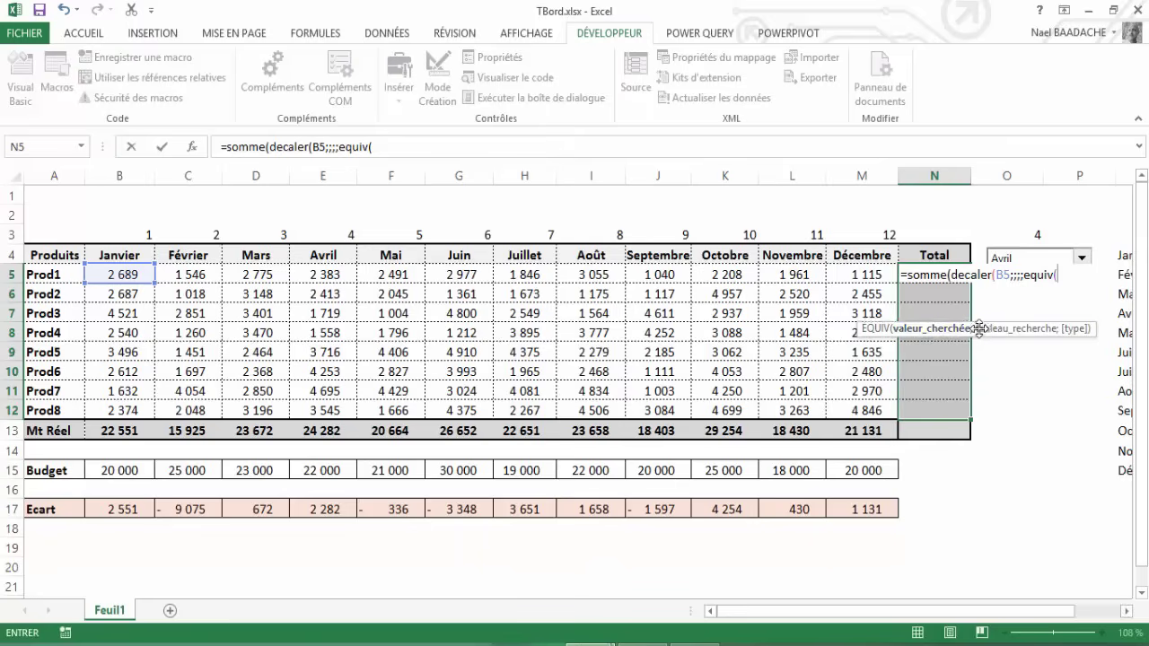
mouse_move(976, 336)
mouse_down()
mouse_move(979, 314)
mouse_move(895, 213)
mouse_up()
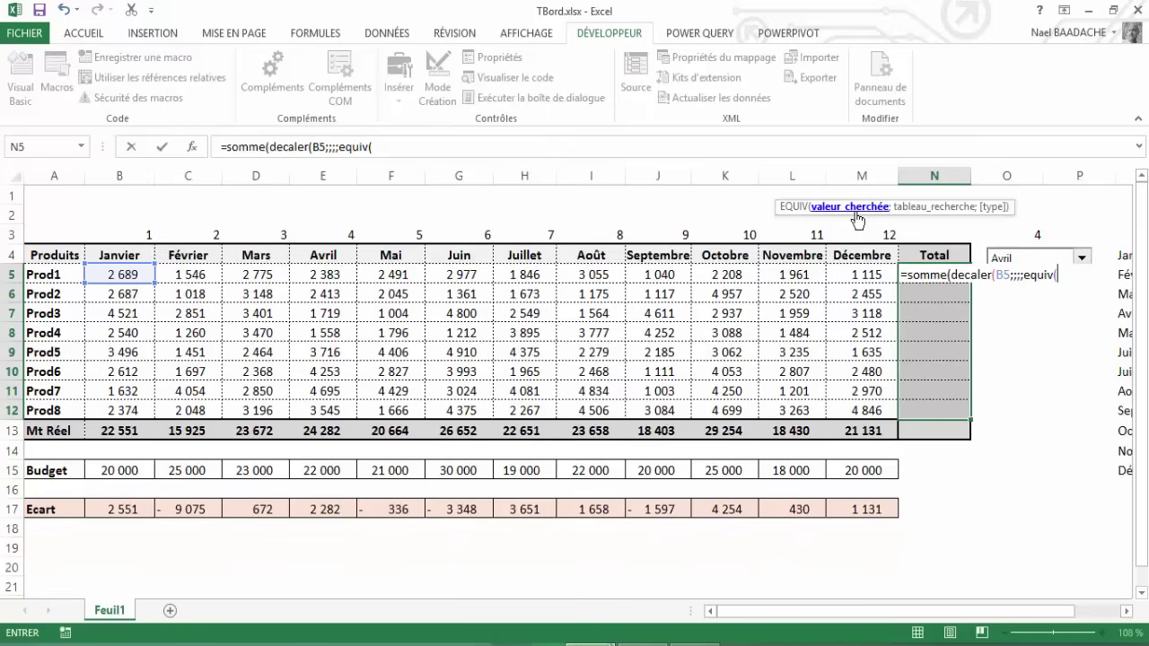
click(1031, 235)
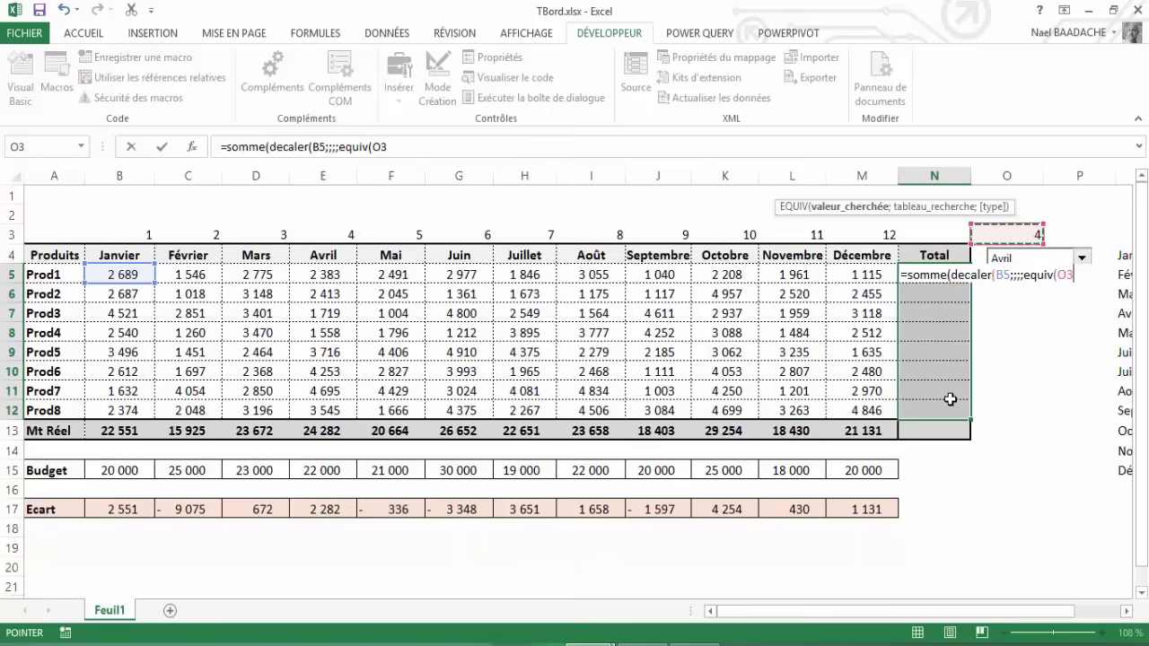
key(F4)
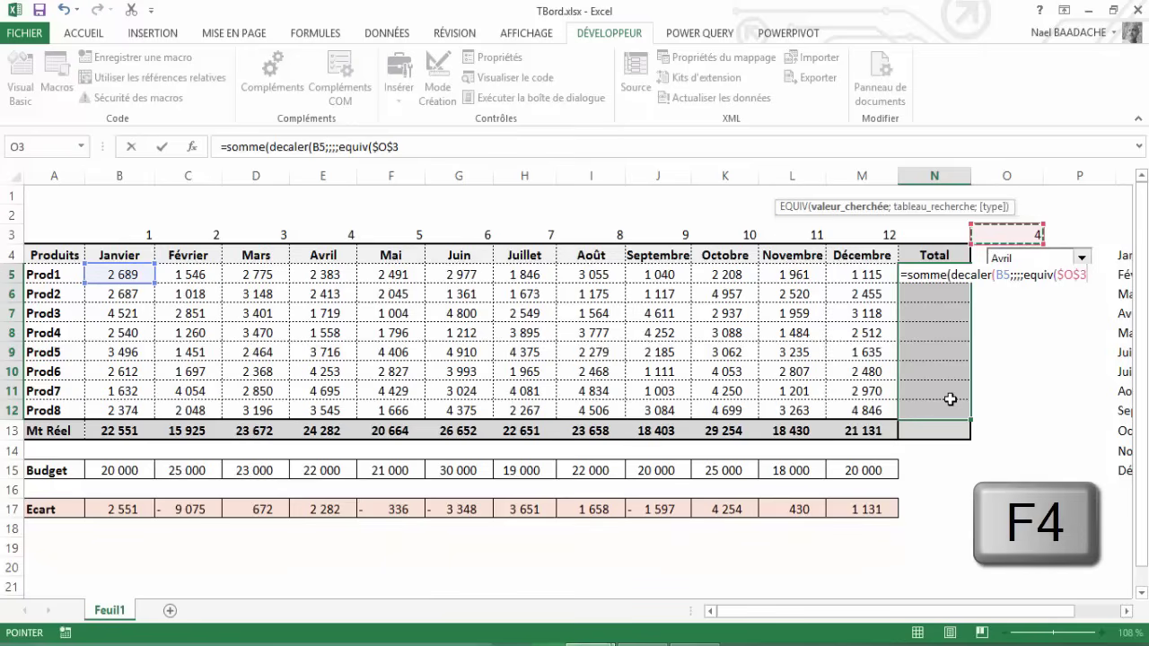
text(;)
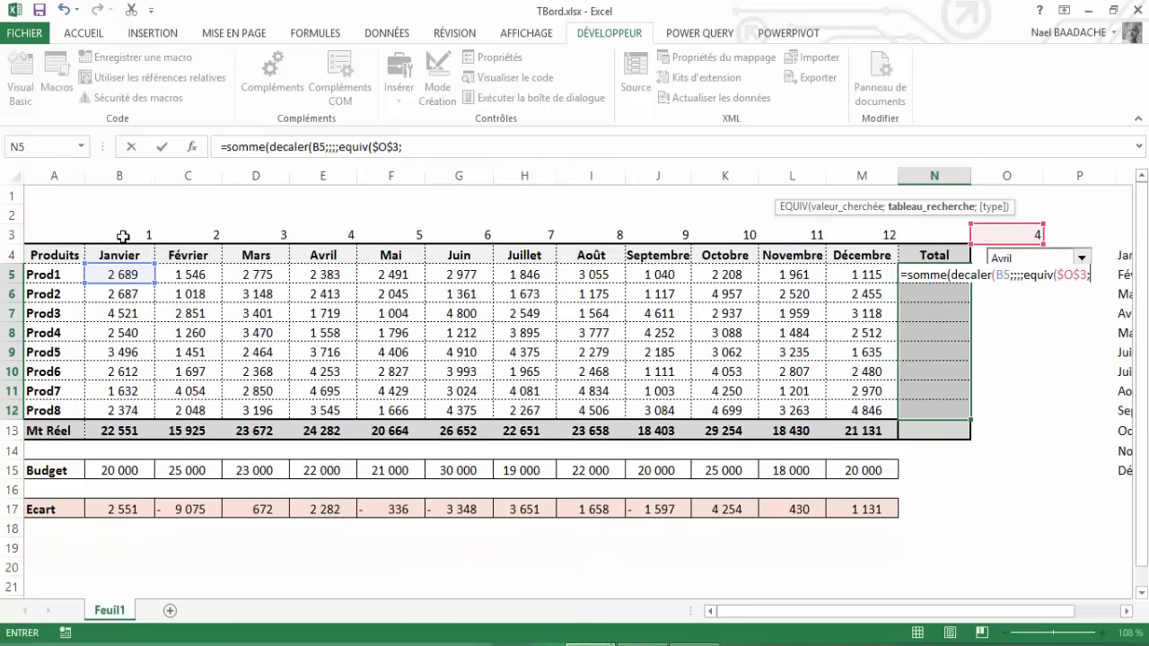
drag(125, 235, 884, 233)
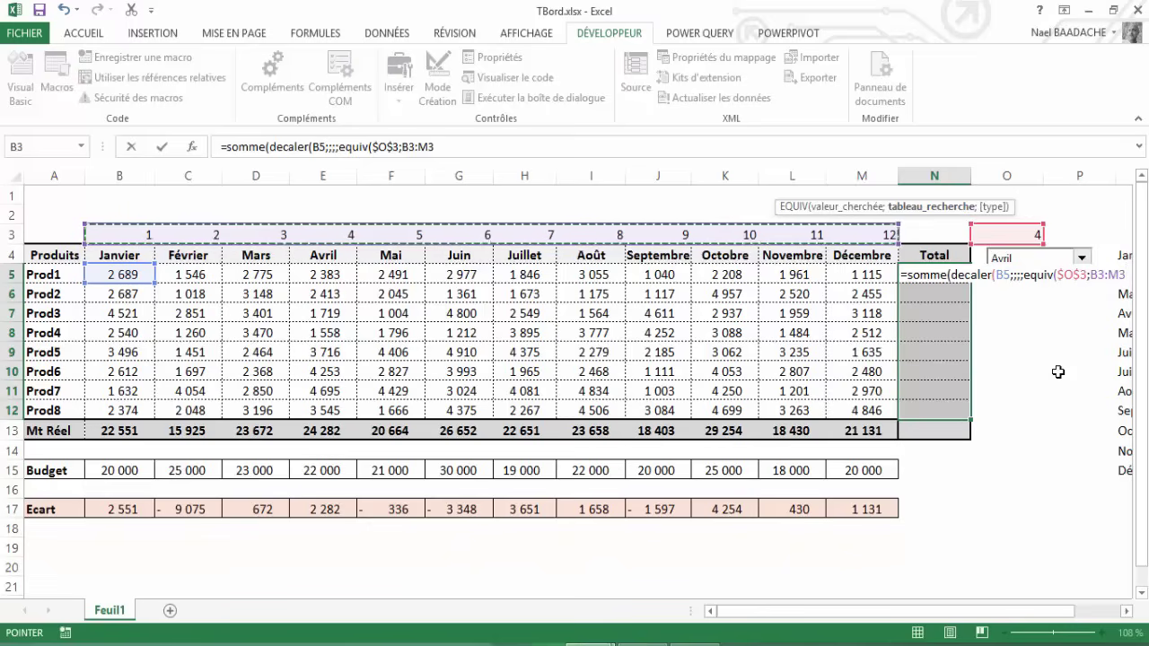
key(F4)
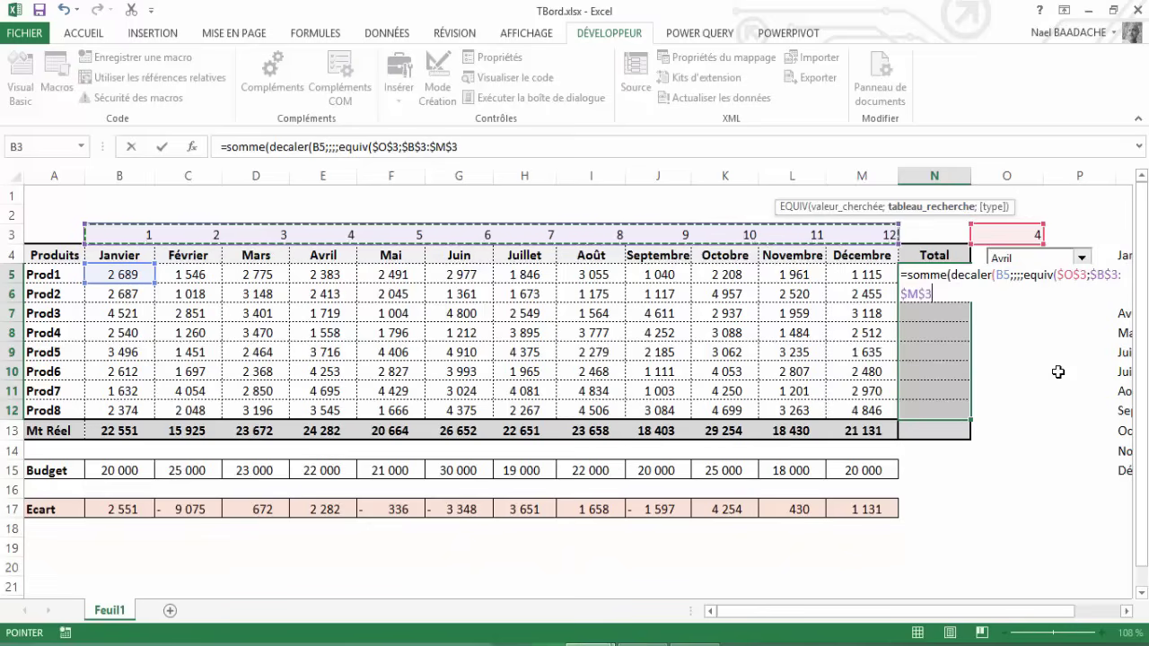
text())
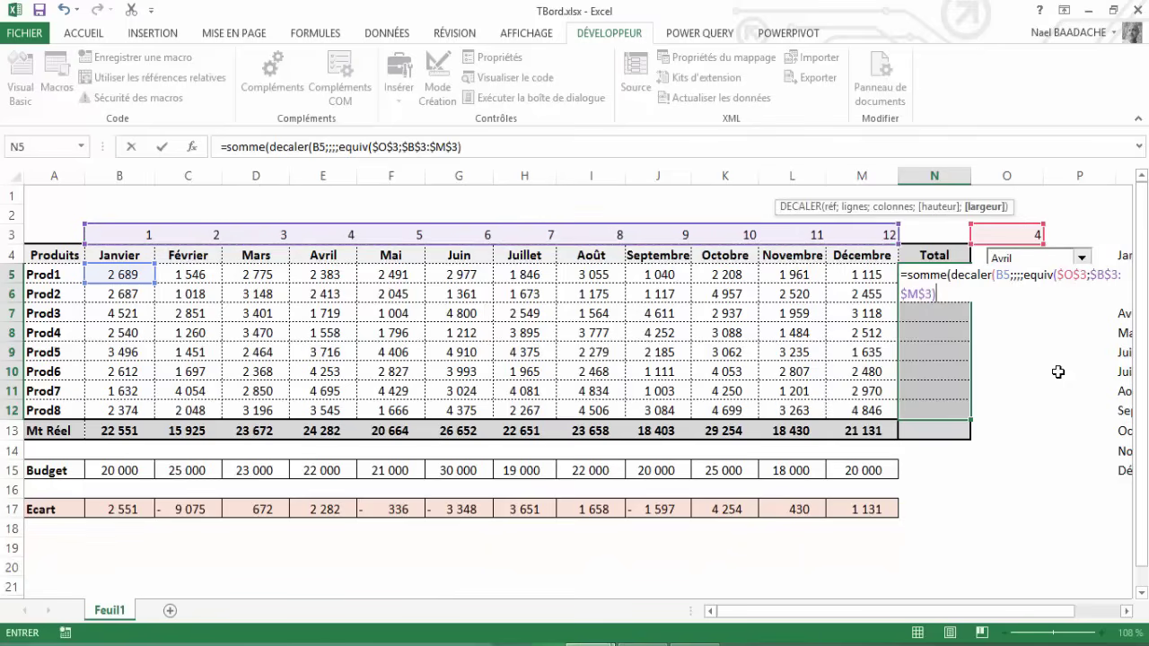
text())
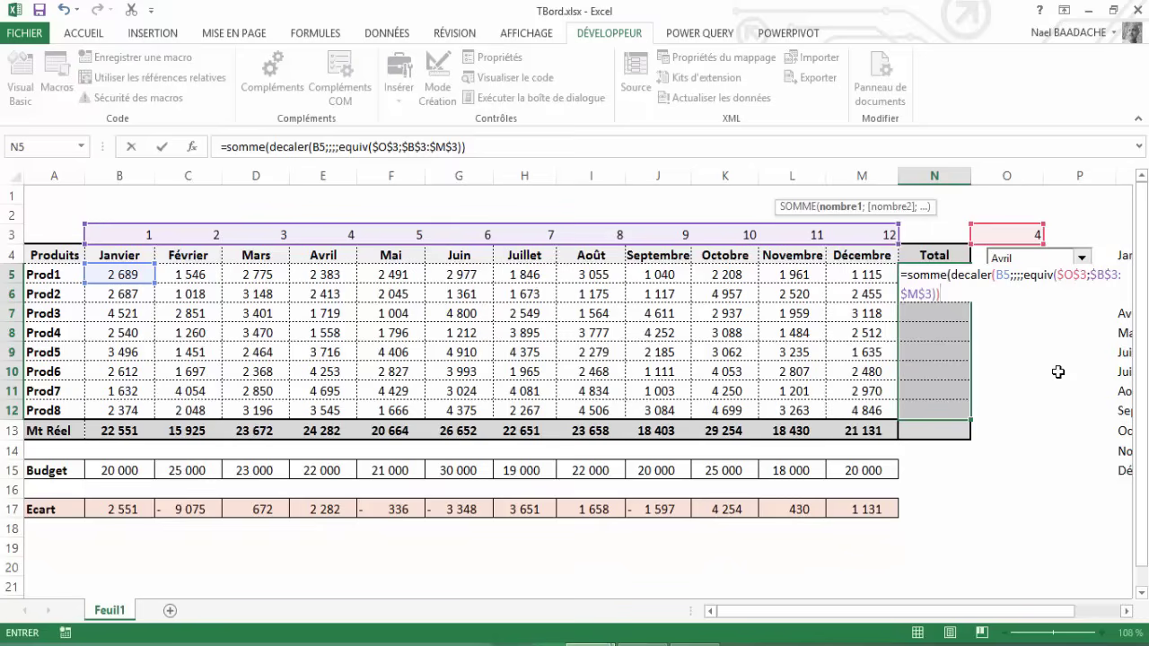
key(ctrl+Return)
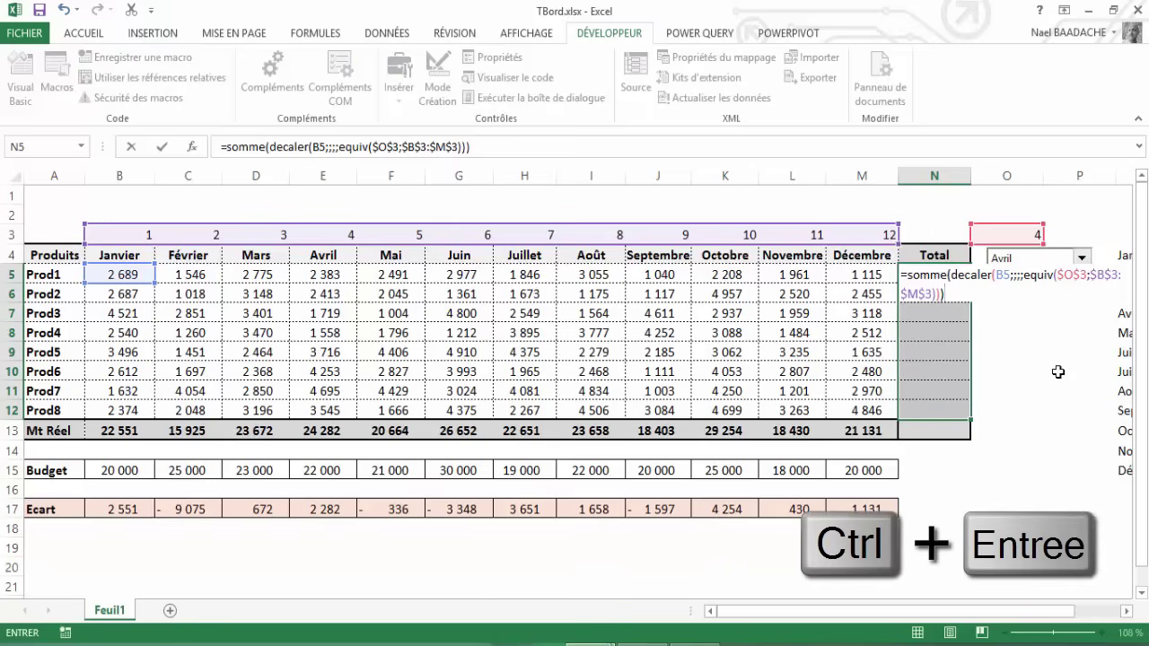
key(ctrl+Return)
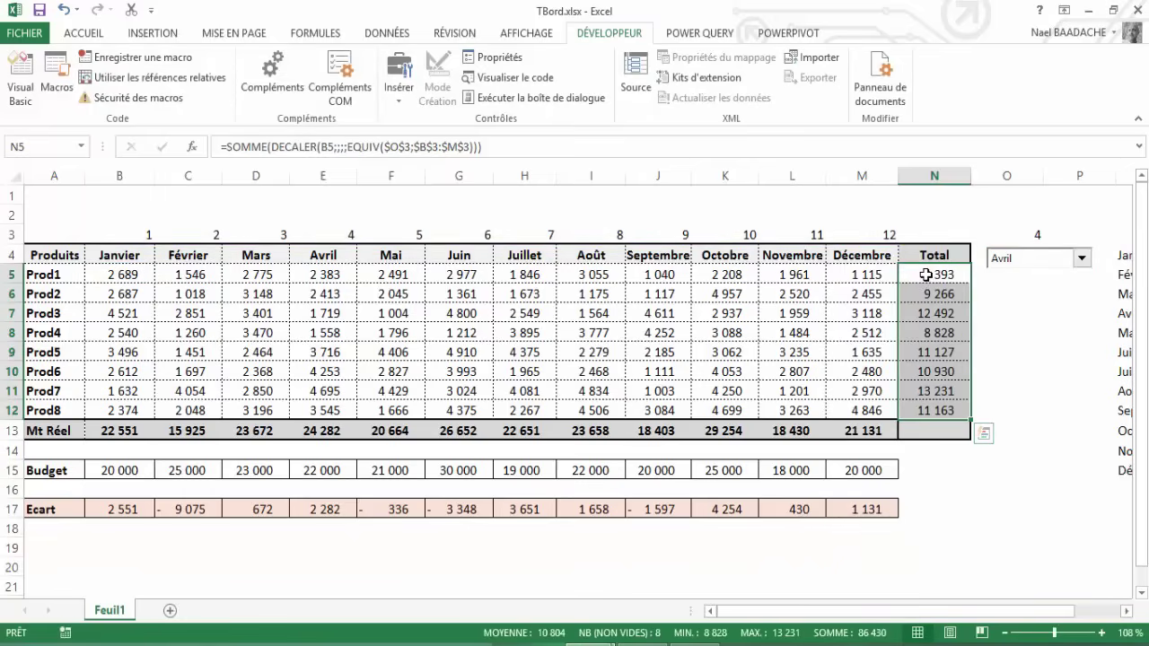
Check Prod1's January–April total, then switch the month selector to Août
click(925, 275)
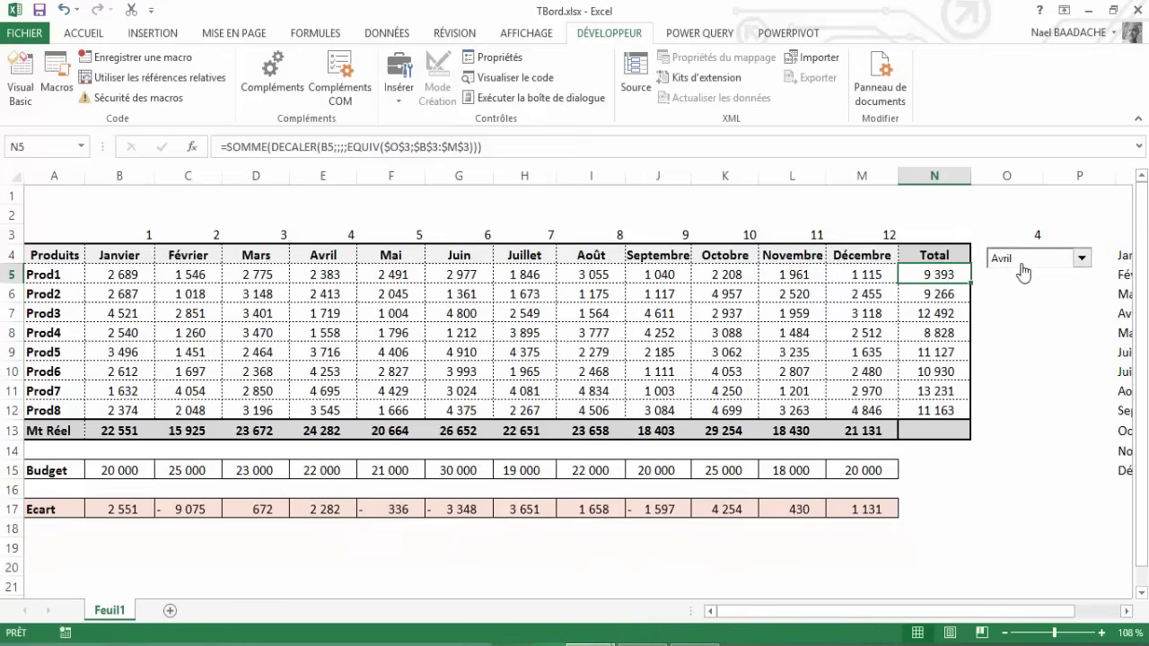
click(1082, 260)
drag(106, 279, 319, 273)
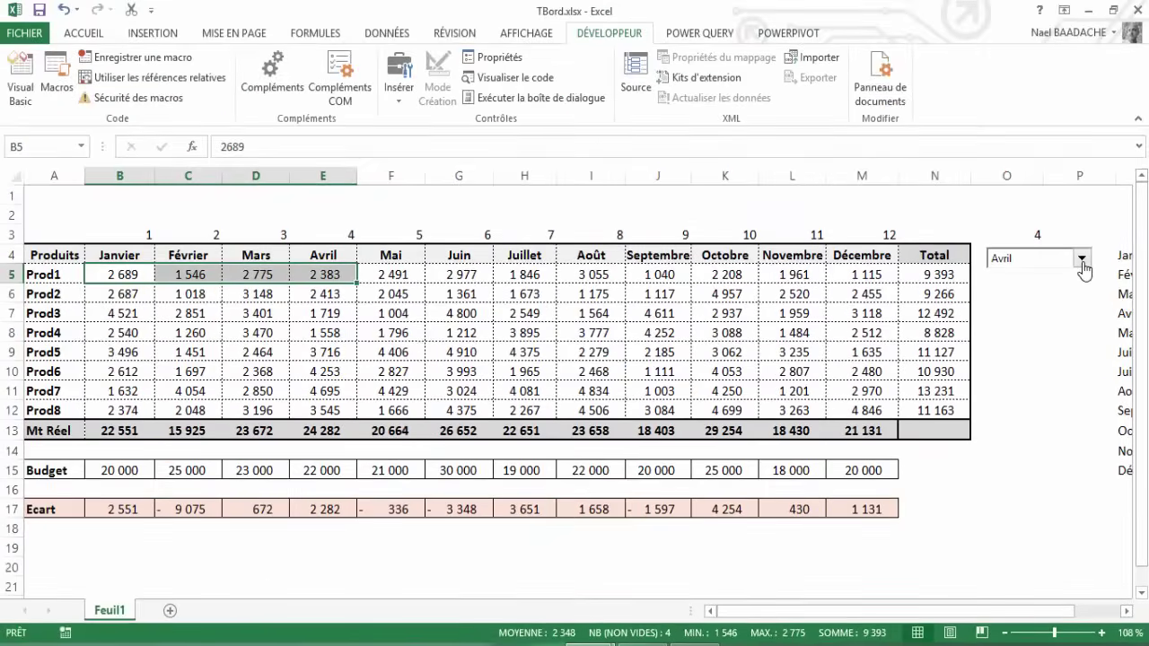
click(1083, 259)
click(995, 331)
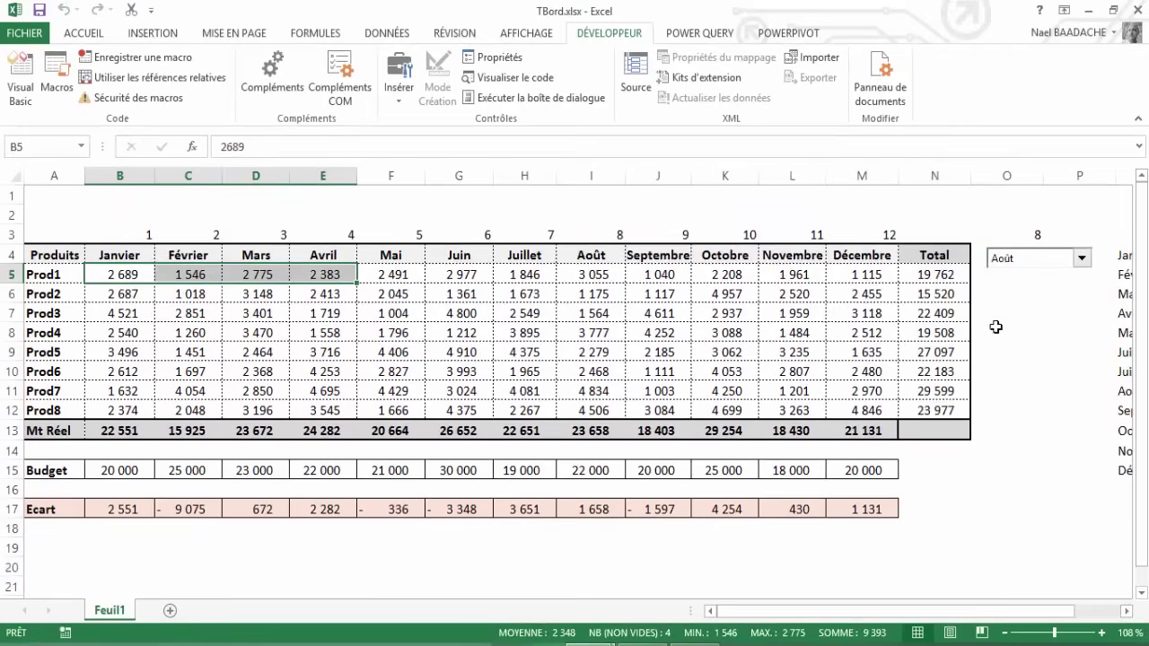
Verify Prod1's recalculated Janvier–Août total of 19 762 and select the row 3 month numbers
click(937, 275)
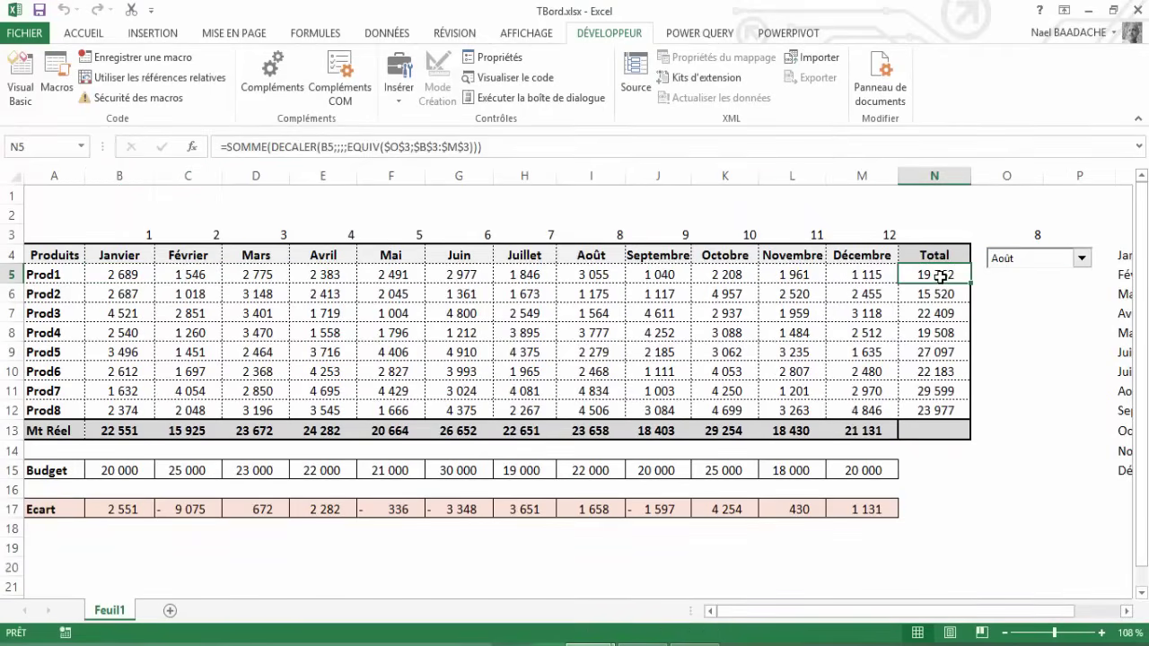
drag(107, 275, 567, 274)
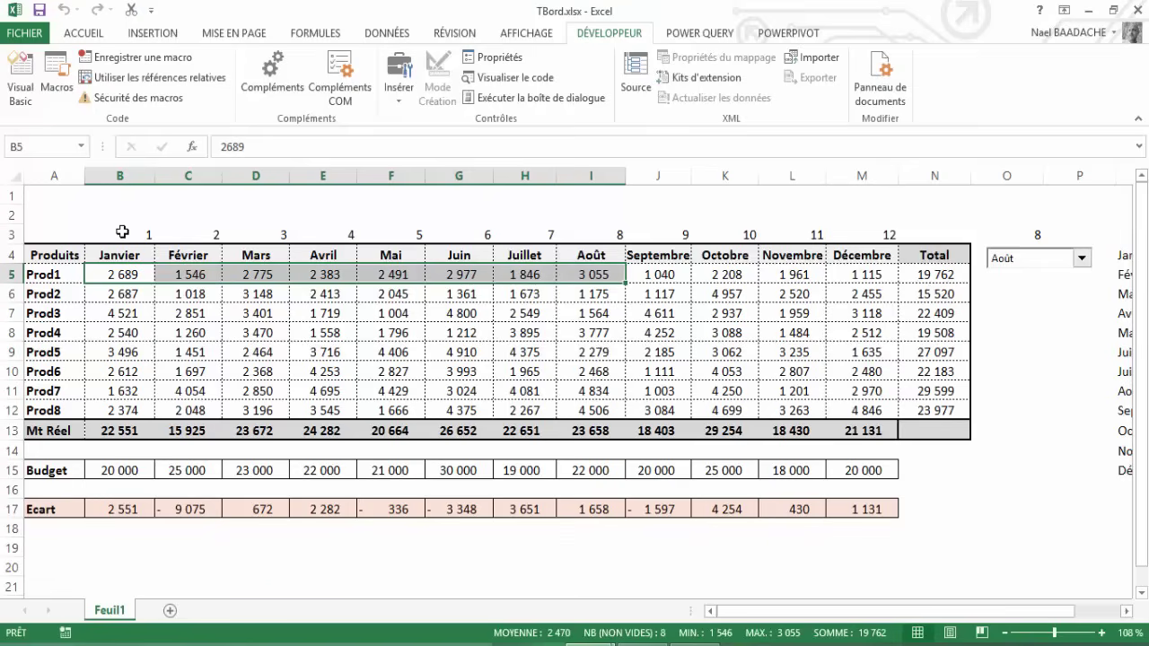
drag(122, 232, 879, 227)
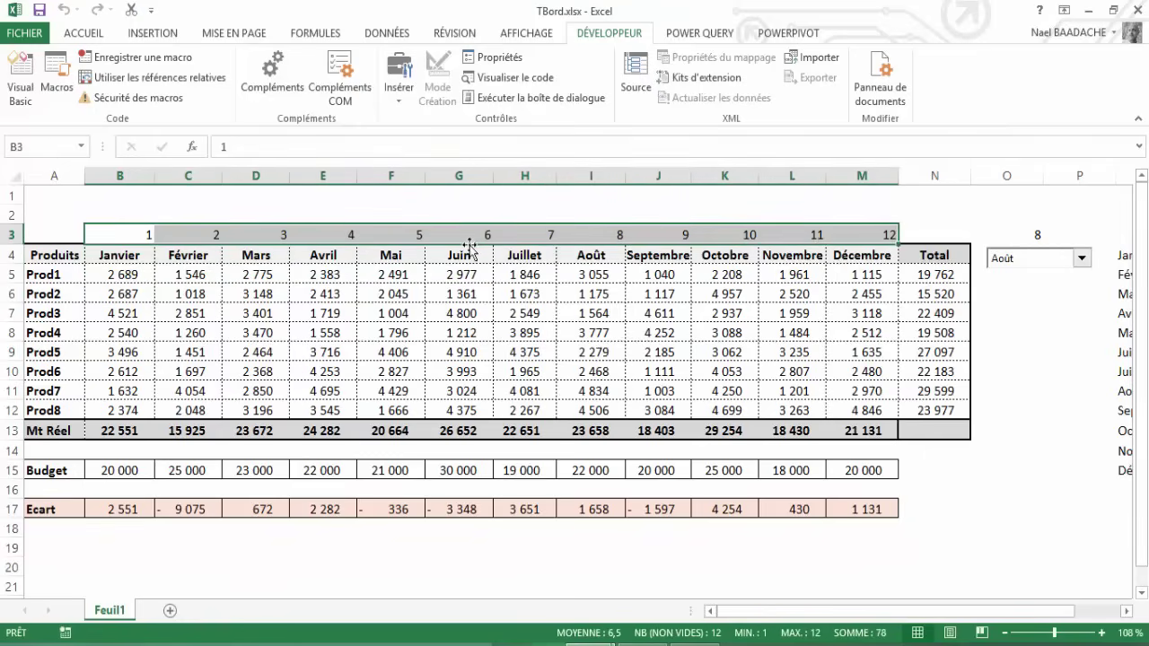
click(81, 36)
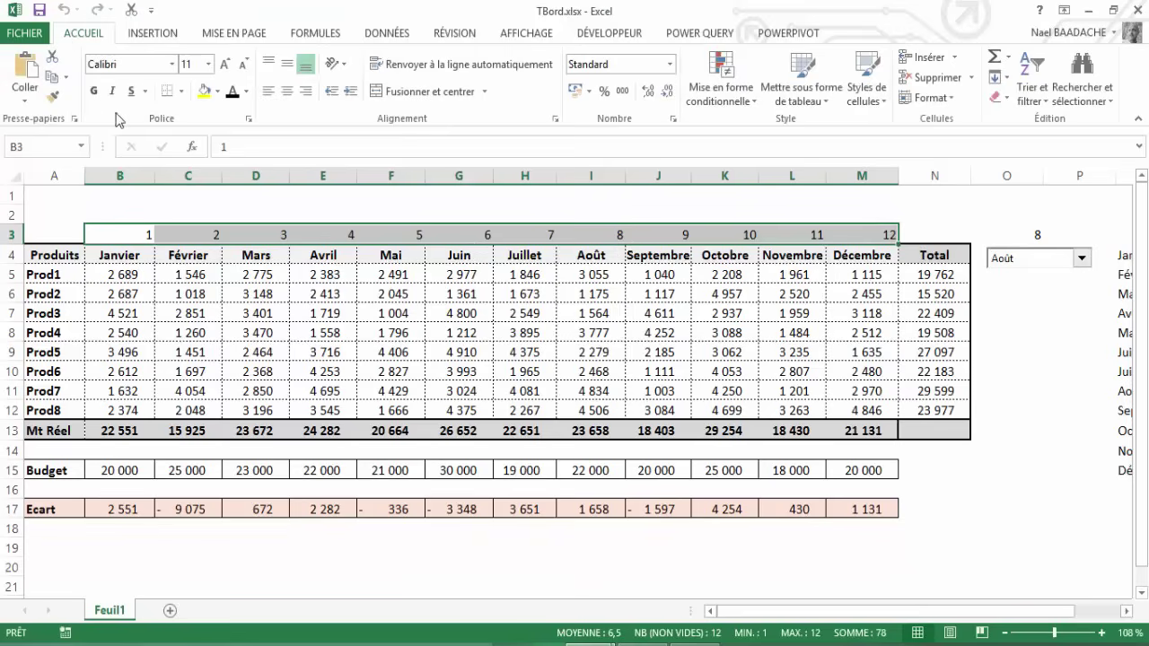
Give B3:M3, the O3 month index and the Q4:Q15 month names white font
click(246, 91)
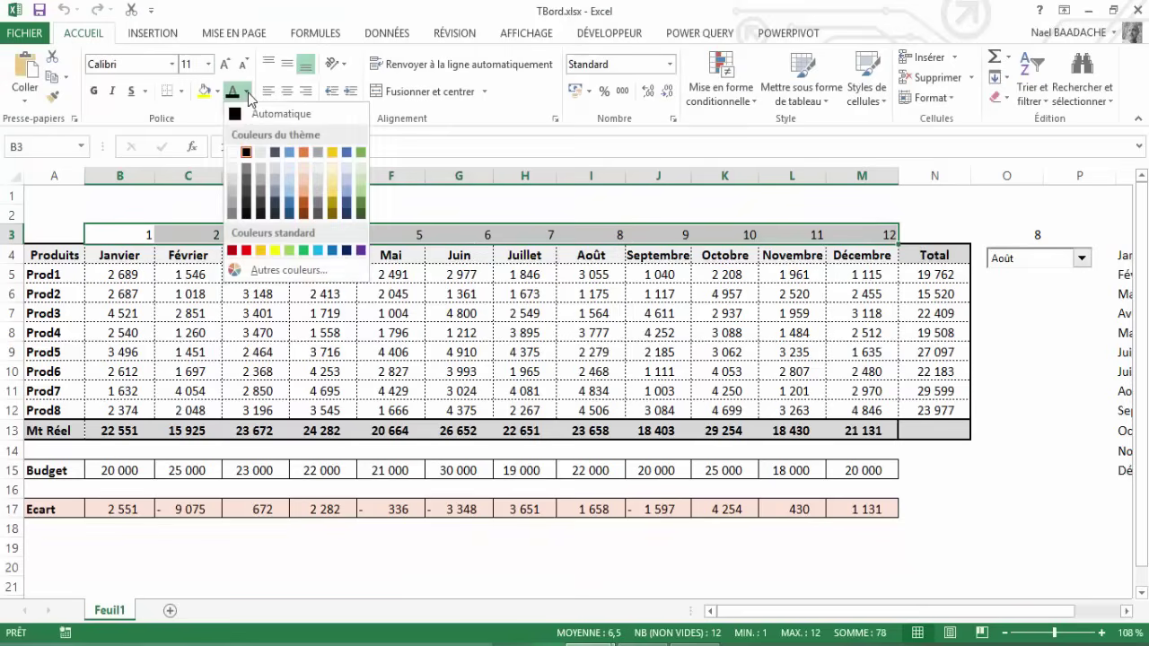
click(232, 153)
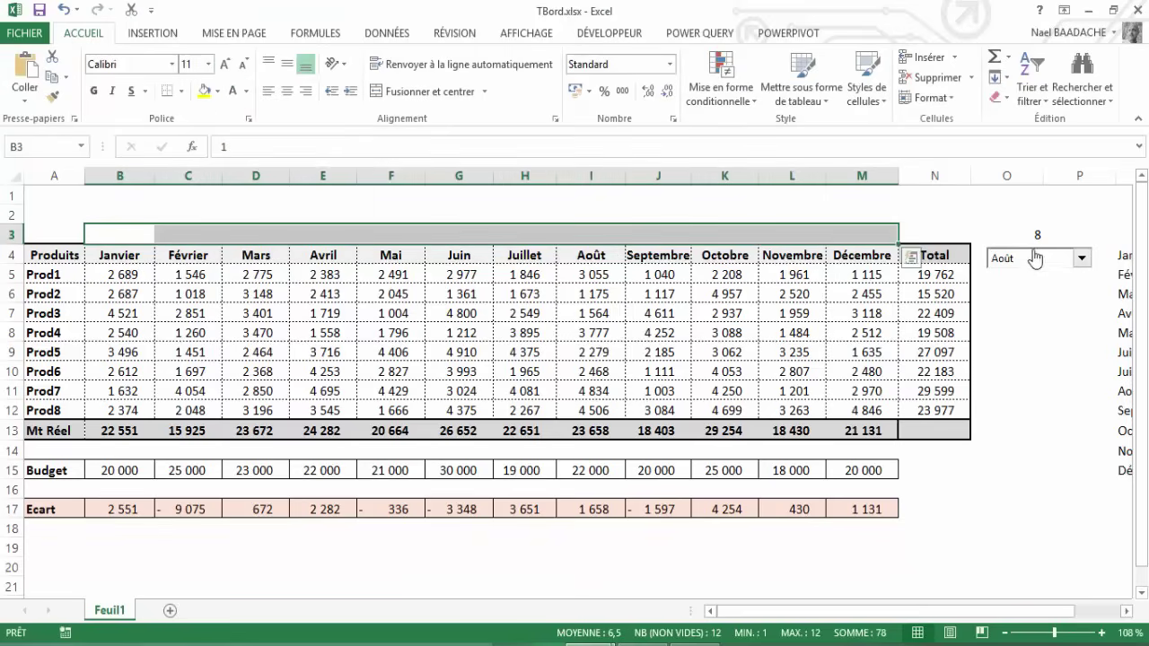
click(1025, 233)
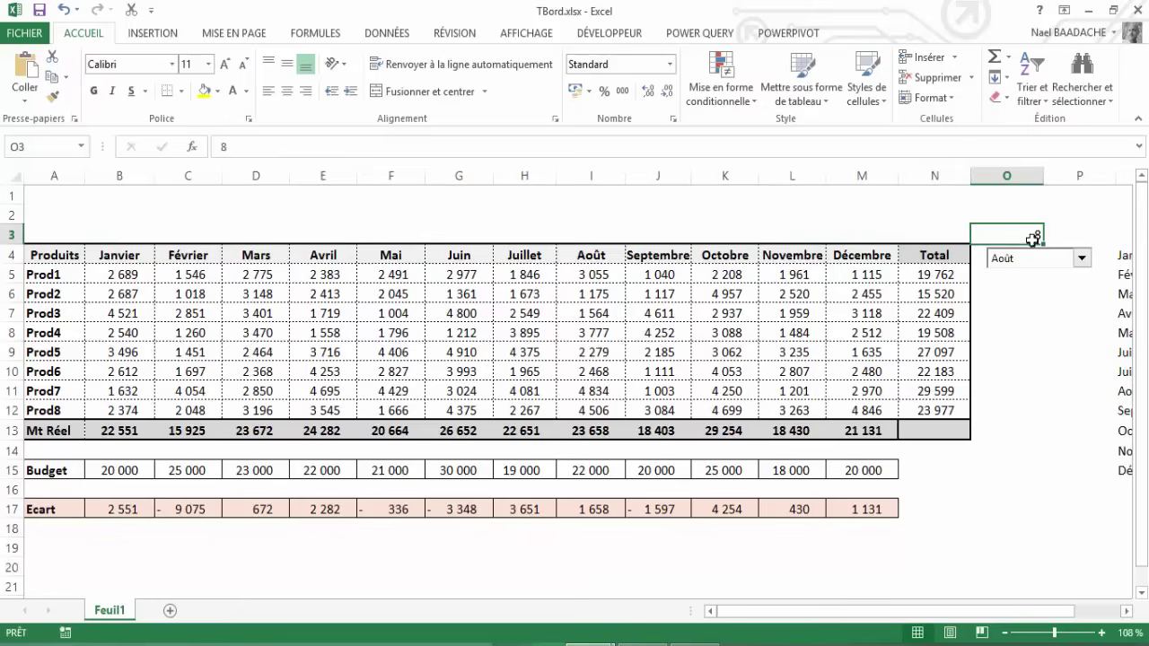
click(231, 90)
drag(727, 610, 789, 614)
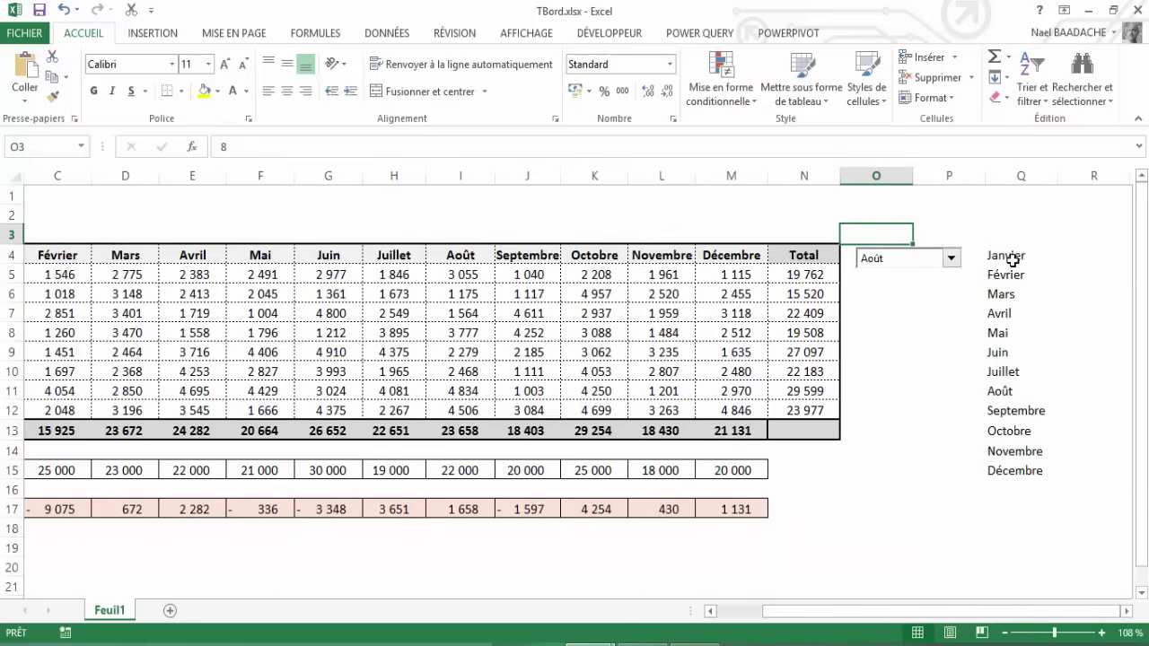
drag(1012, 260, 1014, 470)
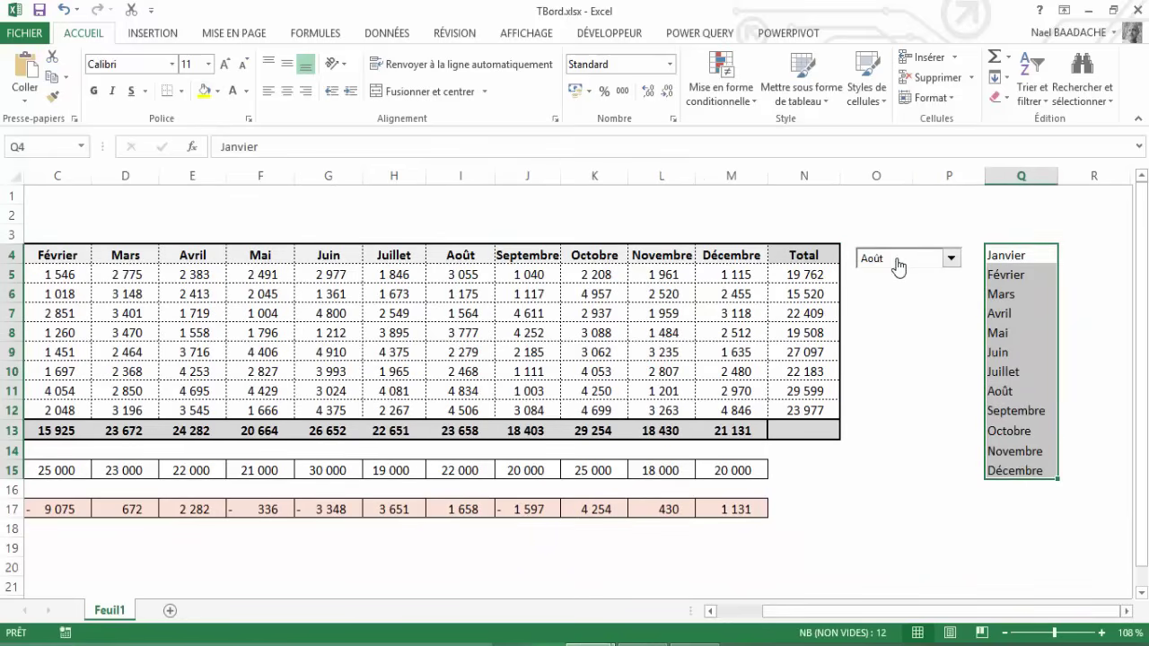
click(231, 90)
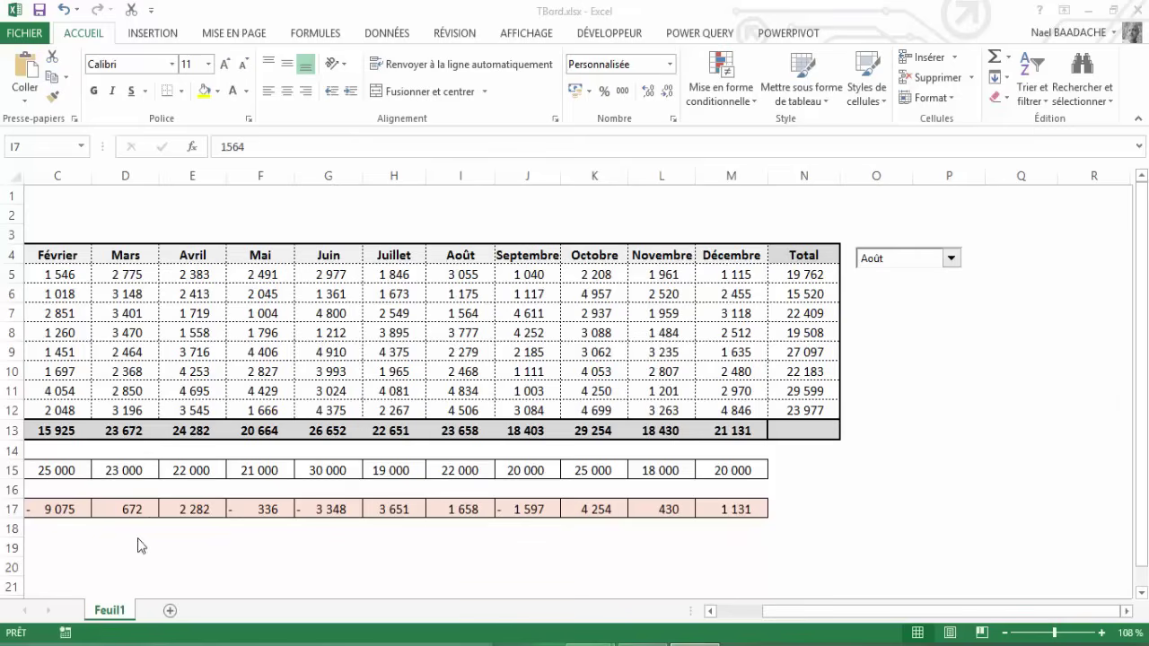
Enter the test formula =COLONNE() in A19, returning 1
click(130, 563)
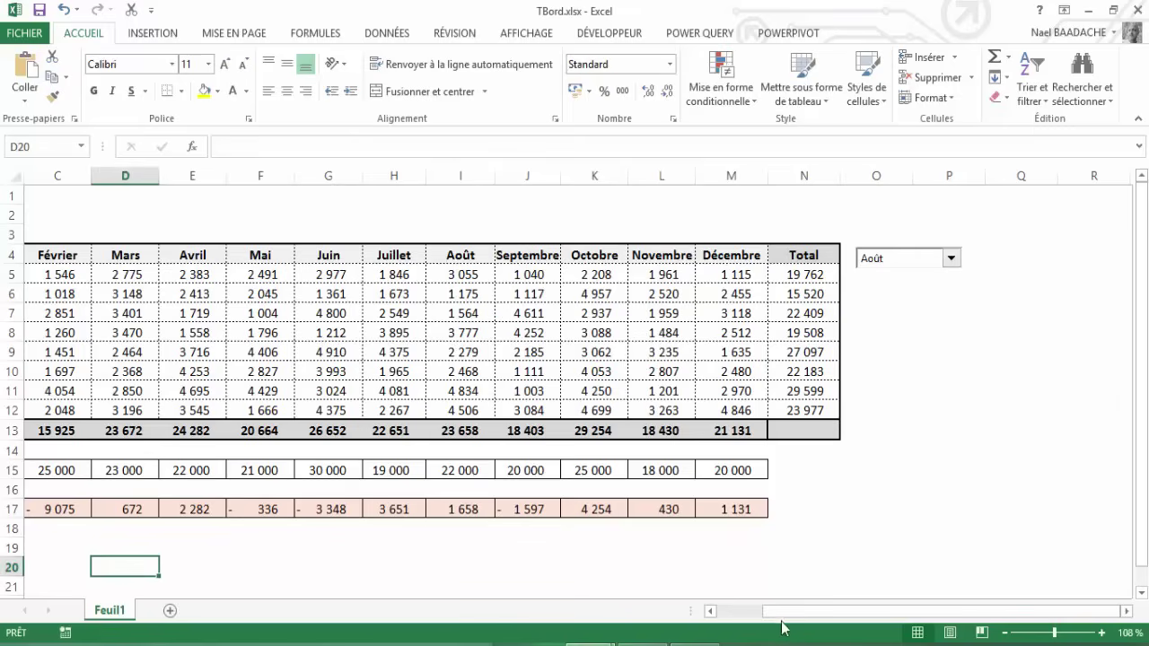
drag(780, 626, 672, 623)
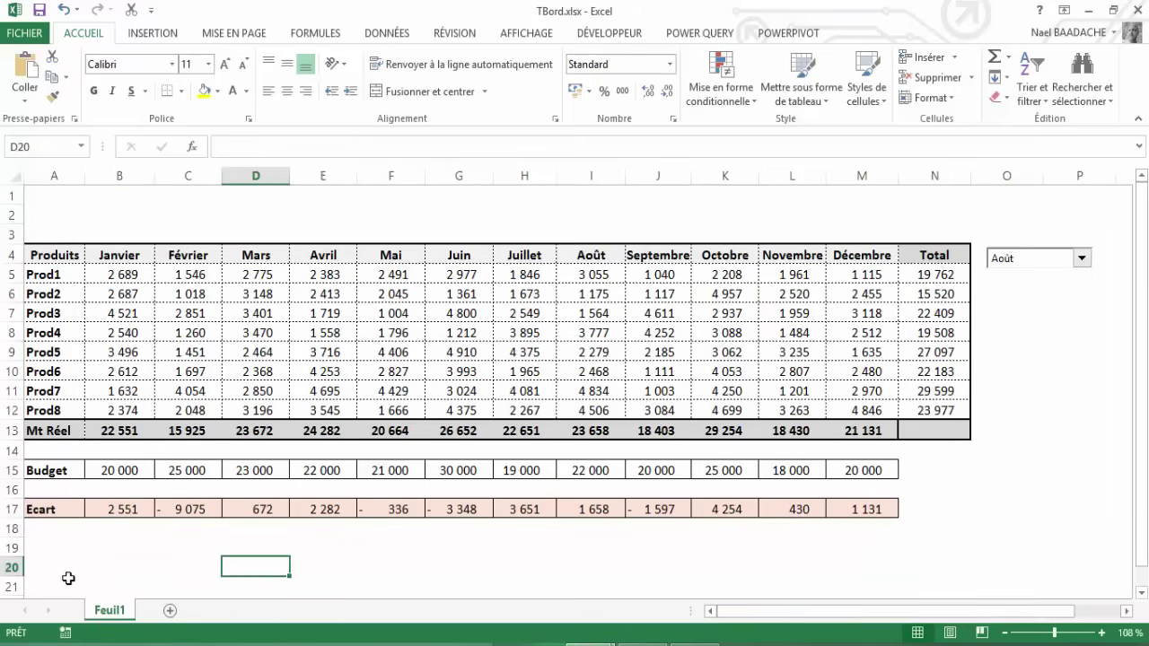
click(52, 549)
text(=)
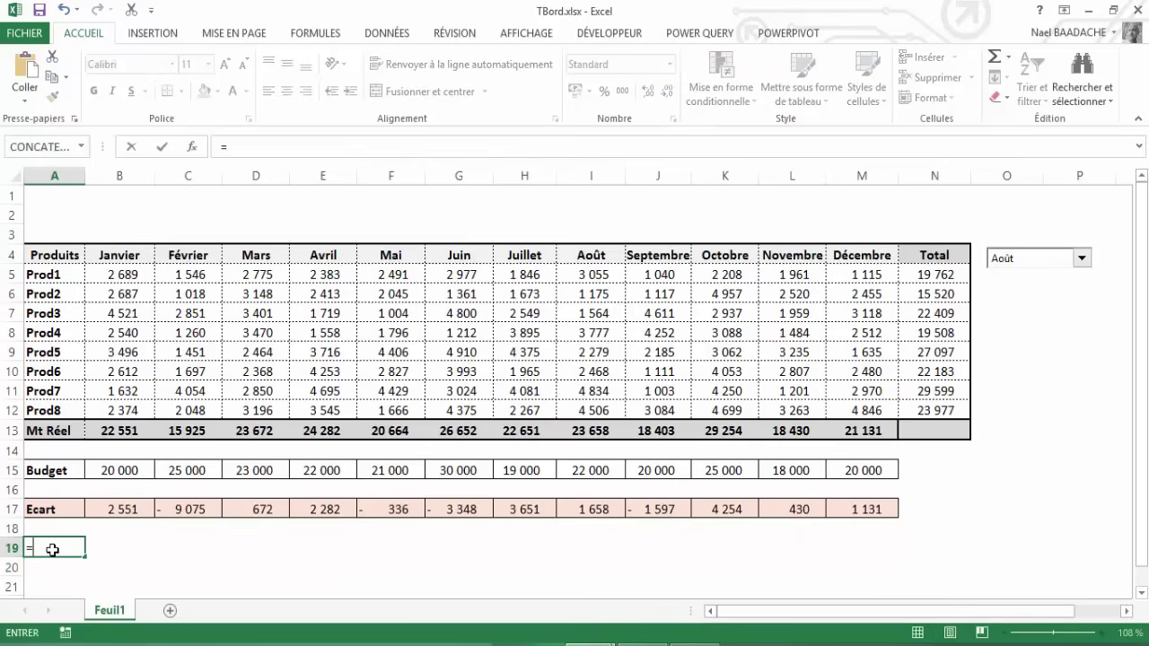
text(colonne()
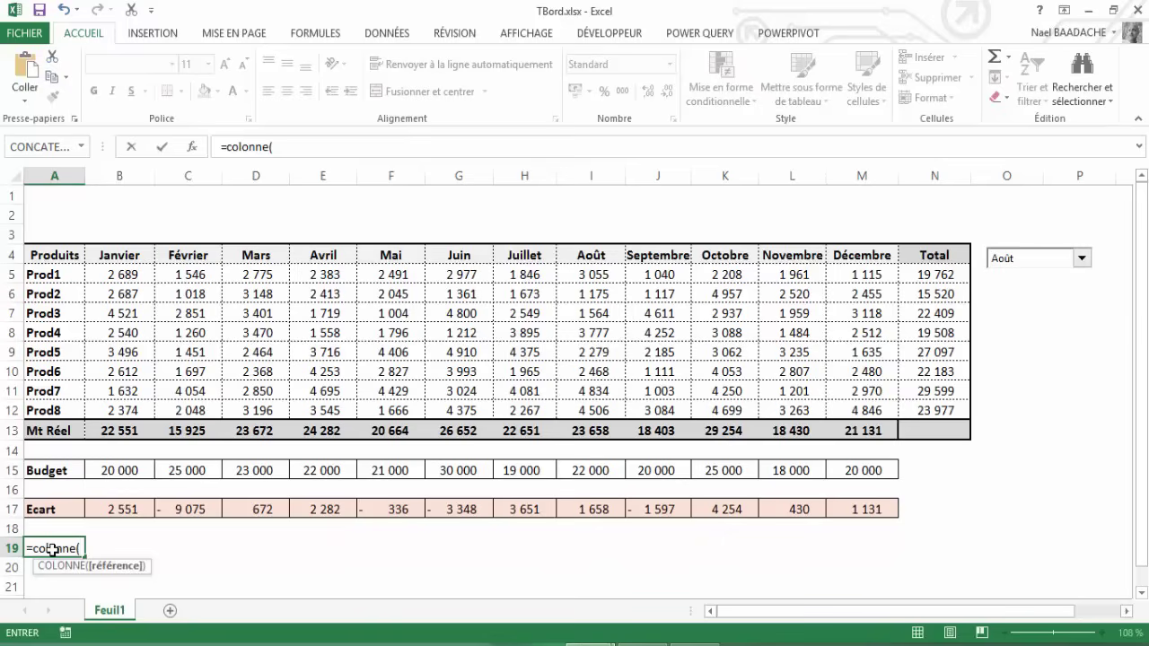
key(Return)
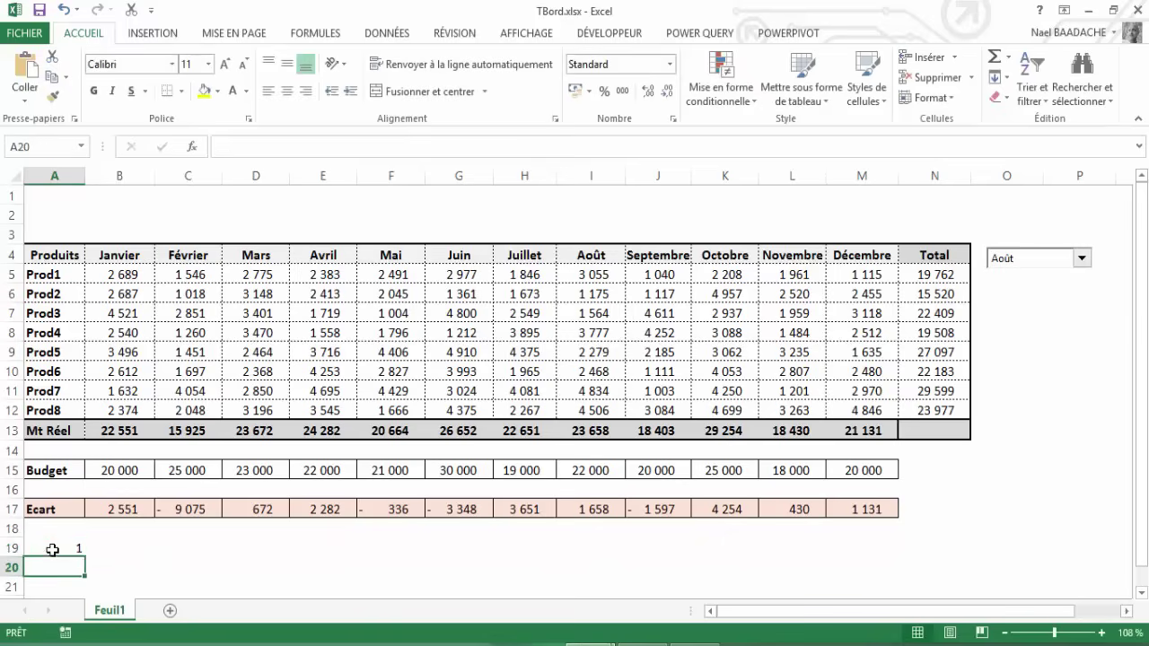
click(53, 549)
key(Right)
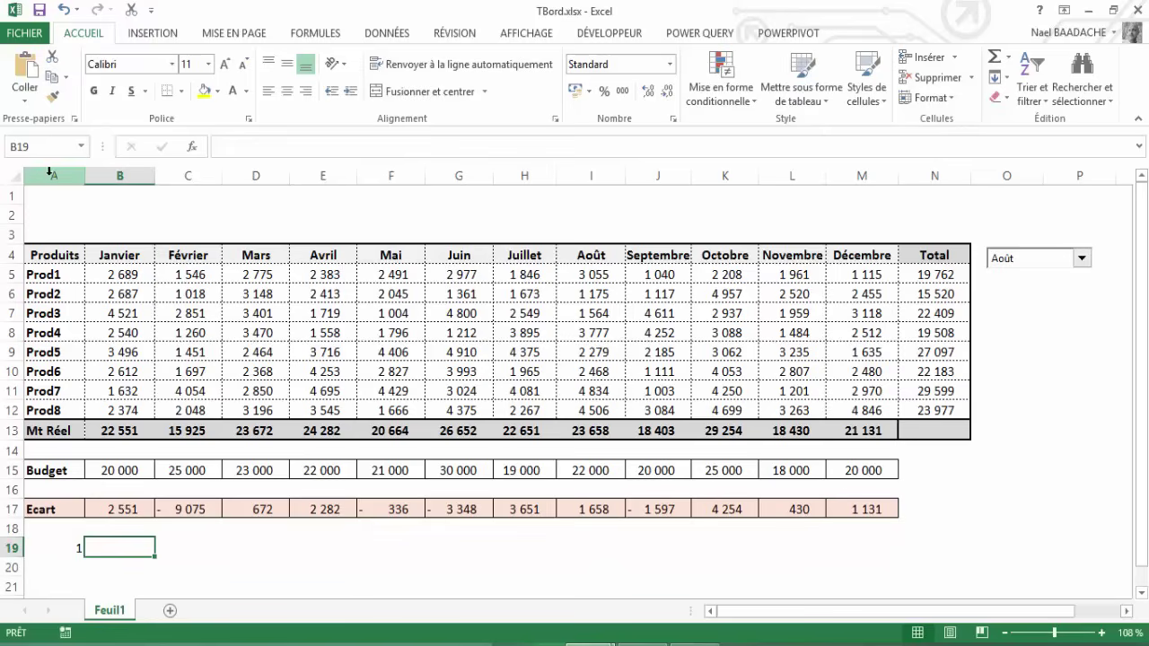
click(61, 550)
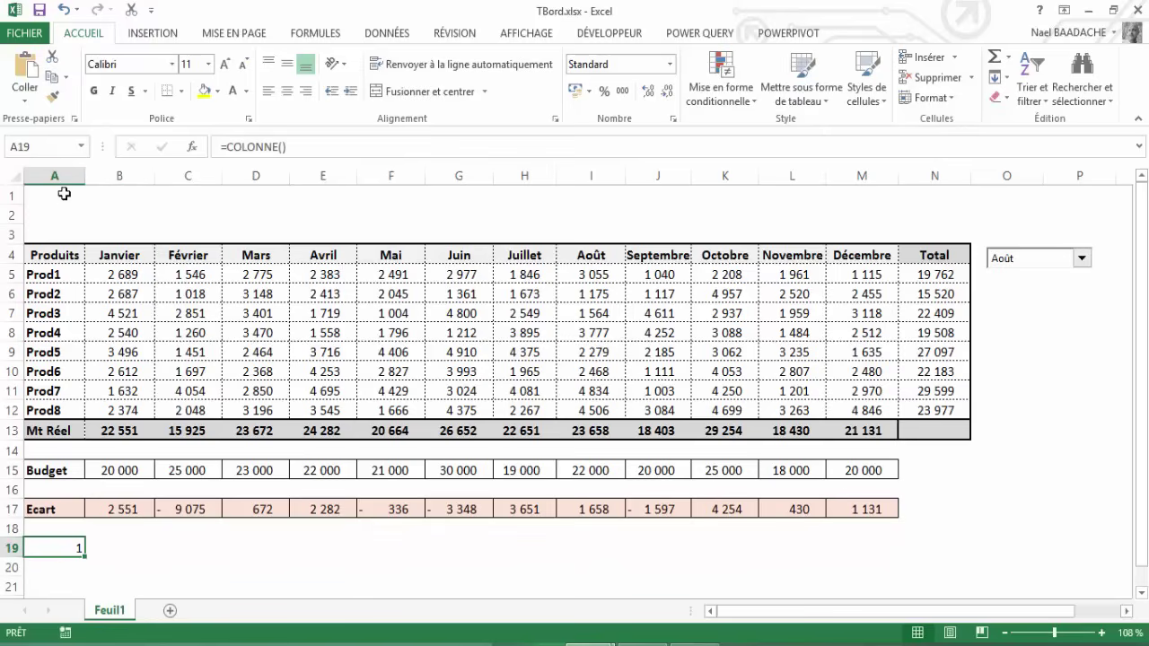
Enter =COLONNE() in B19 (giving 2), clear A19:B19, and select sales range B5:M12
click(115, 550)
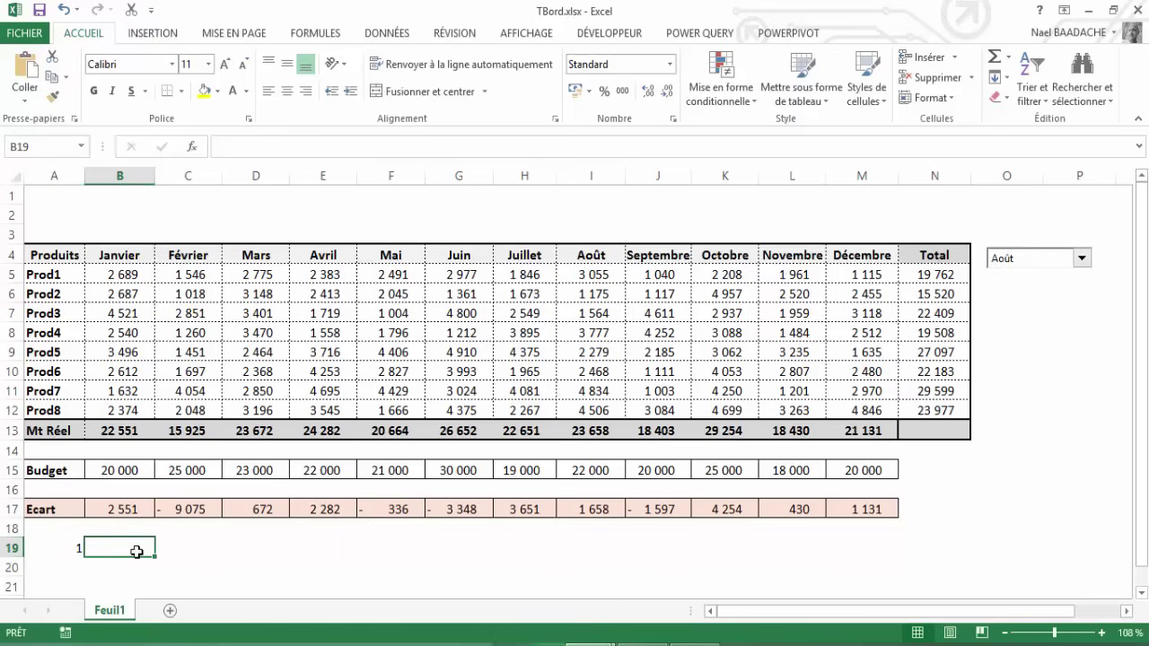
text(=colonne)
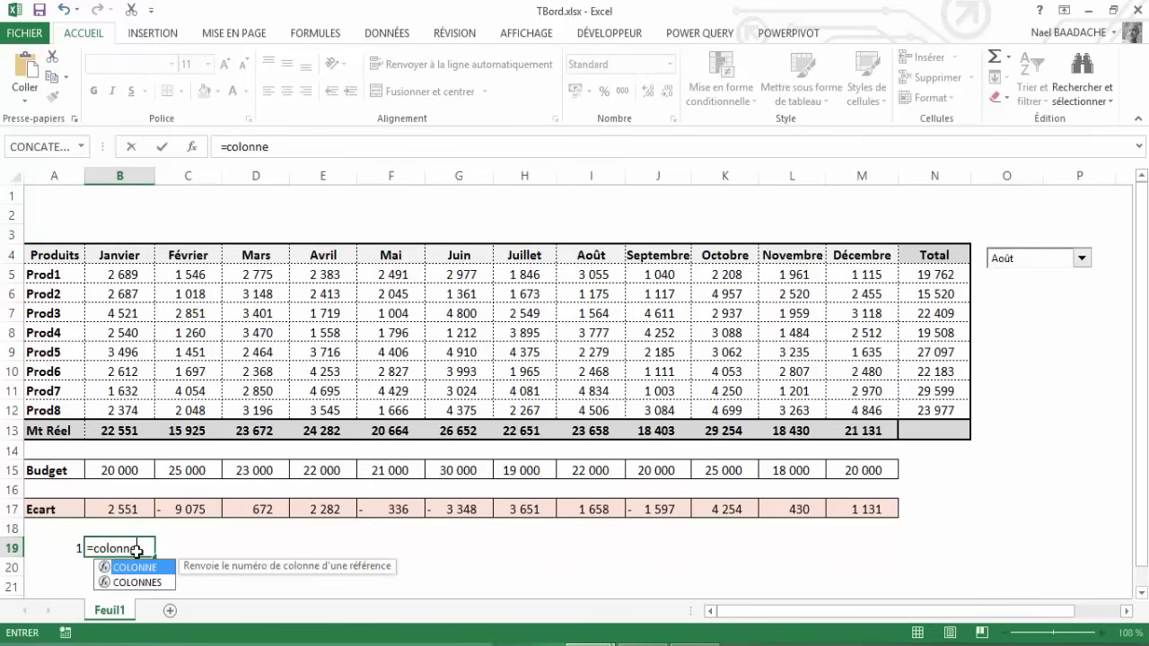
text(()
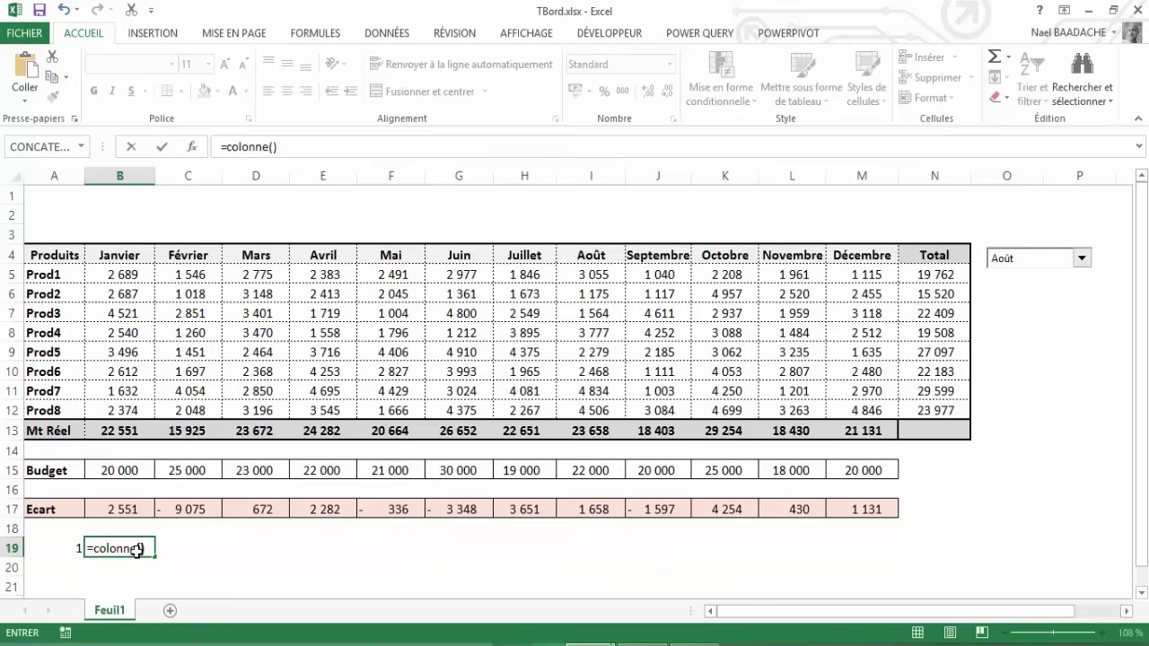
key(Return)
click(137, 551)
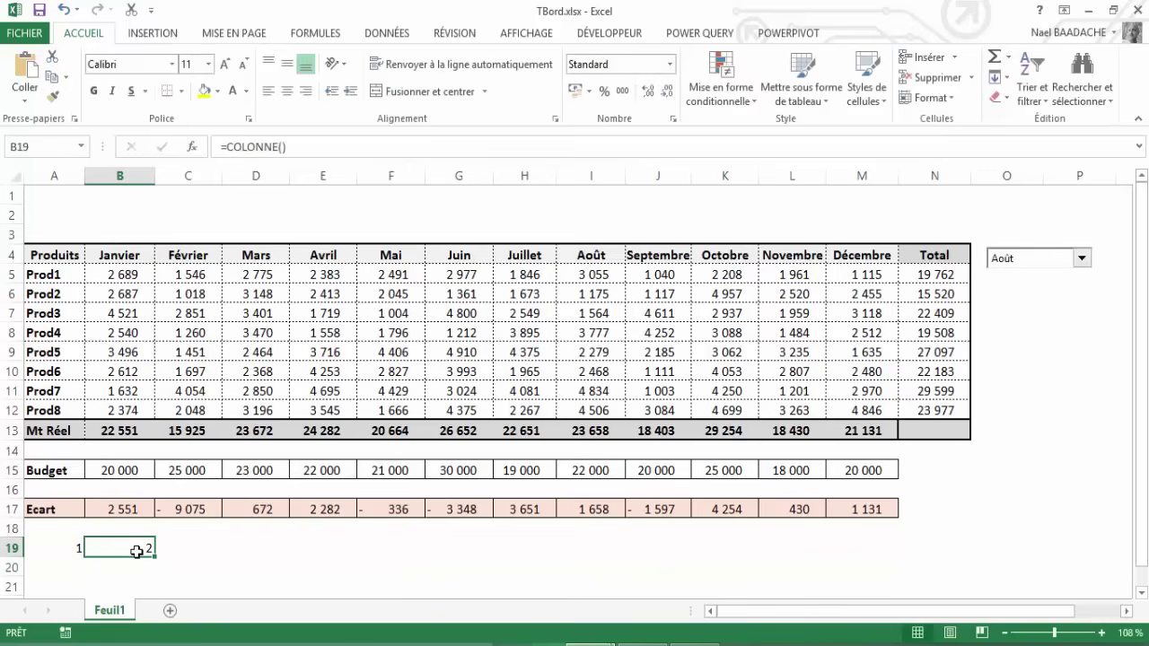
drag(73, 552, 128, 547)
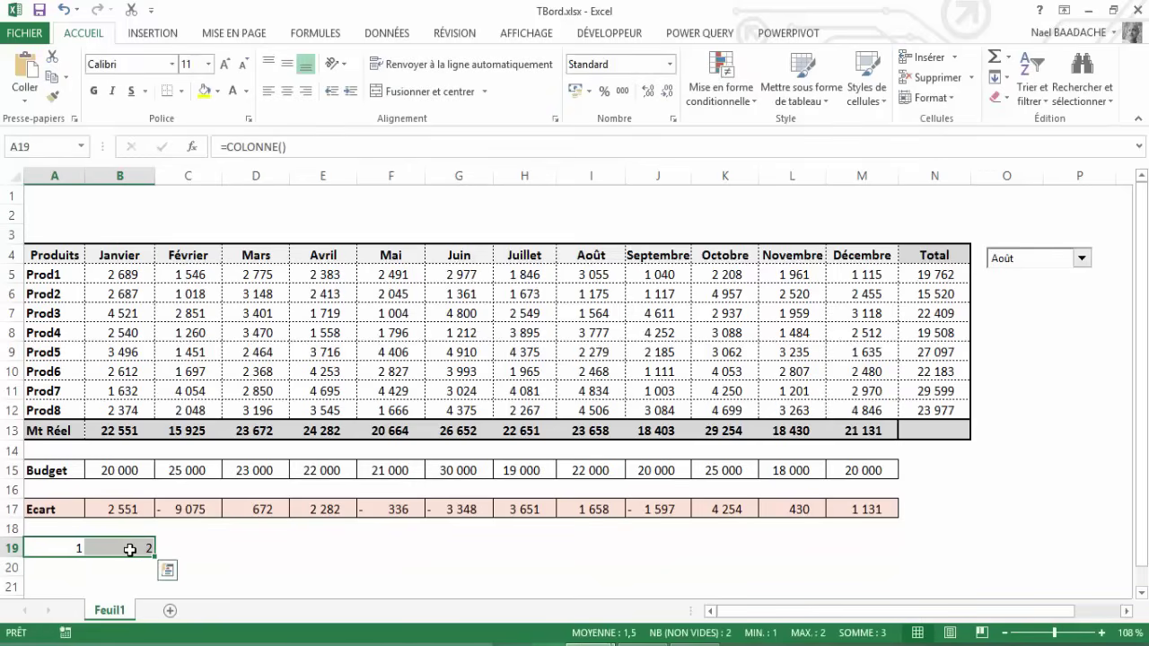
key(Delete)
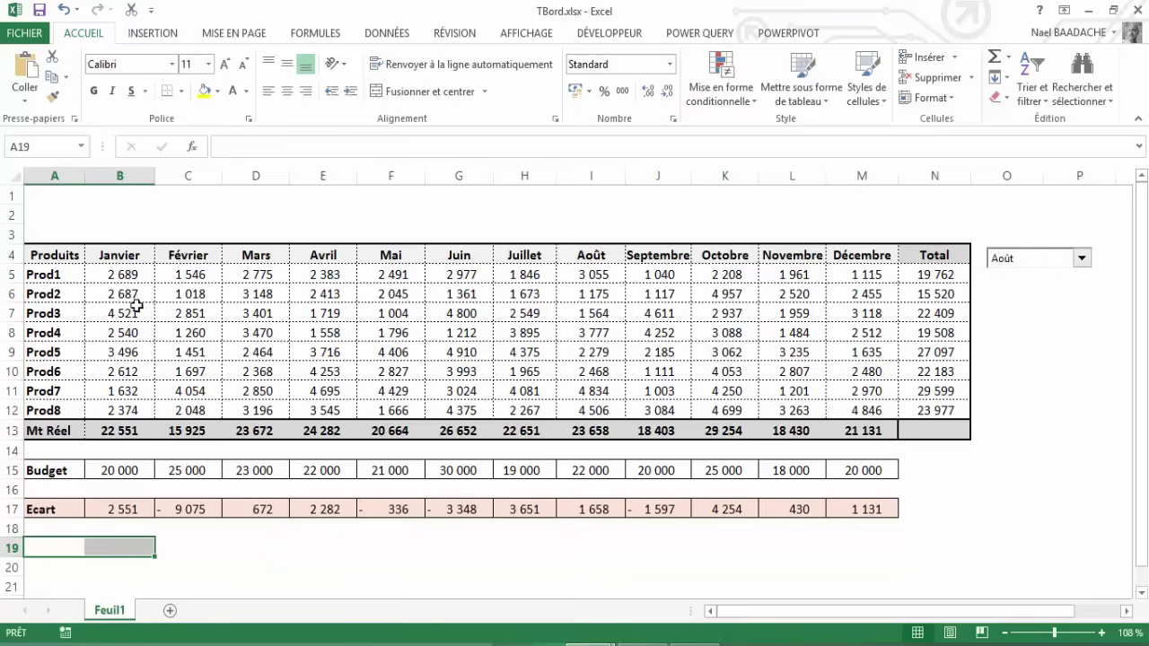
mouse_move(120, 273)
mouse_down()
mouse_move(311, 275)
mouse_move(856, 416)
mouse_up()
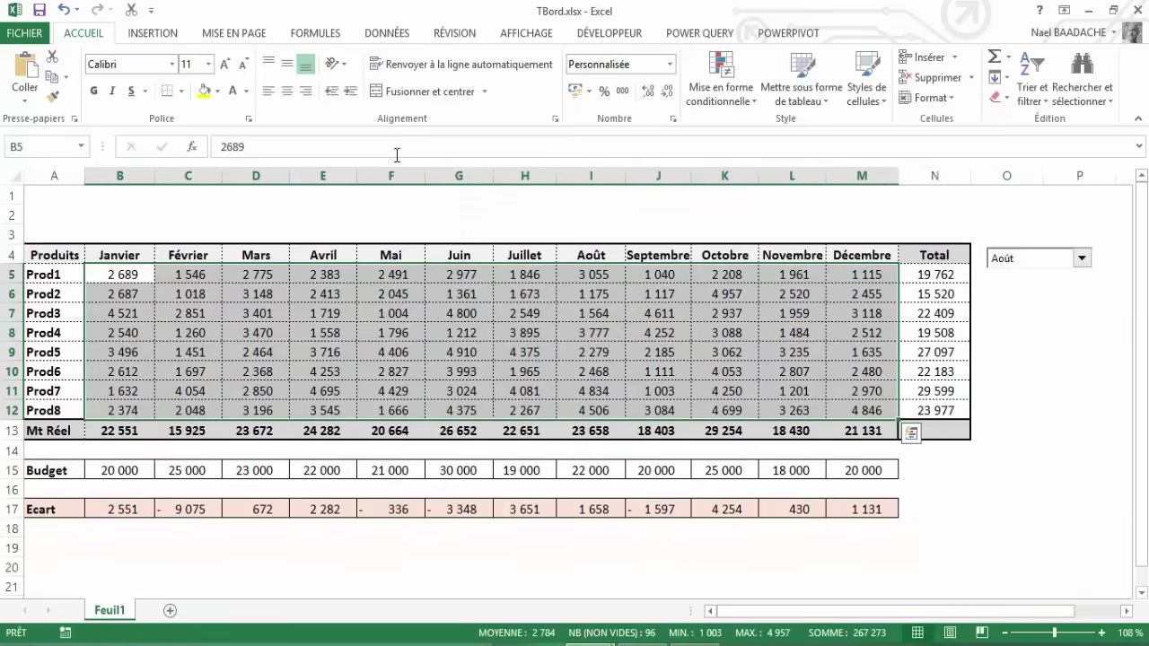
Create a formula rule =colonne()<=$O$3+1 for B5:M12 and open its Format settings
click(750, 104)
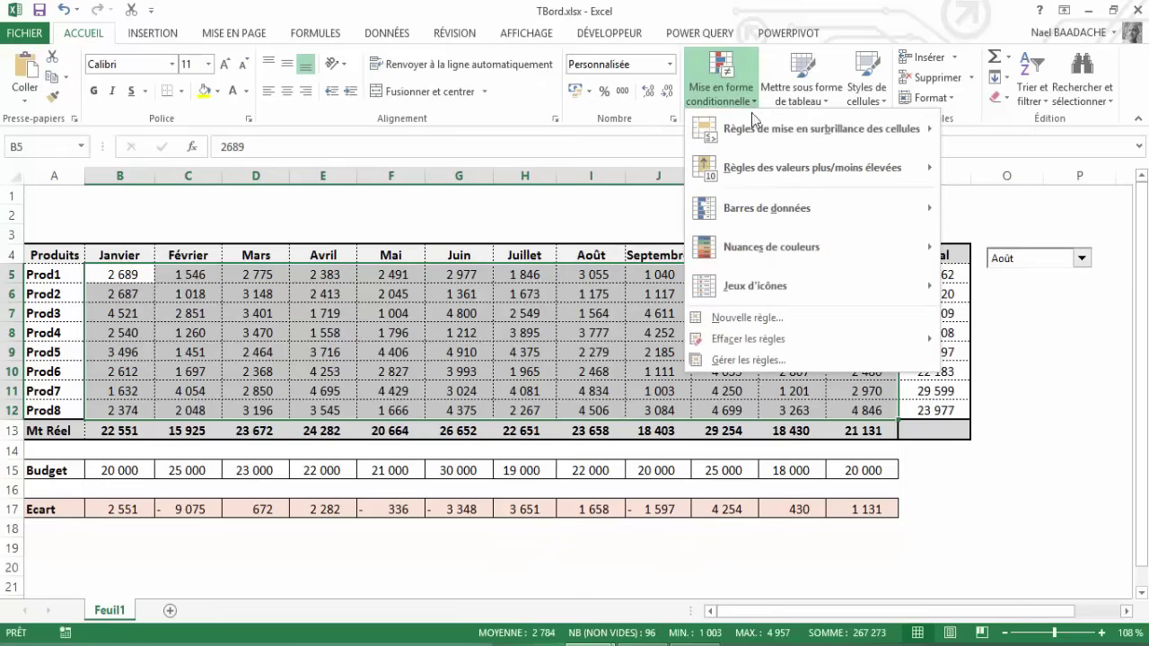
click(761, 319)
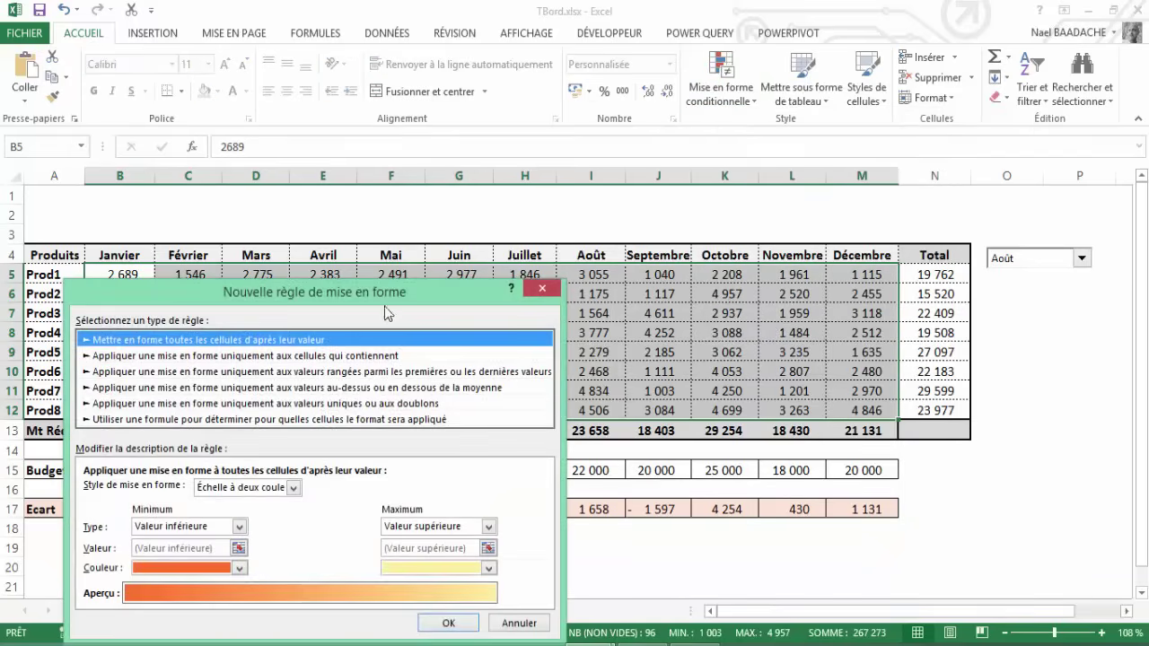
drag(382, 299, 862, 160)
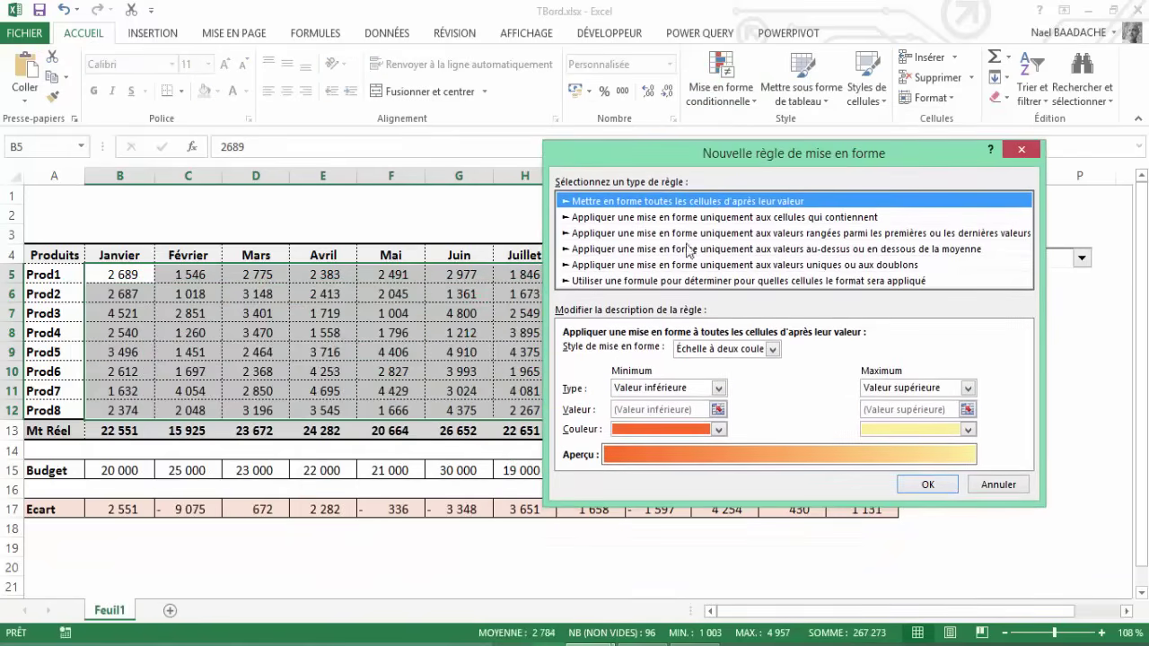
click(580, 283)
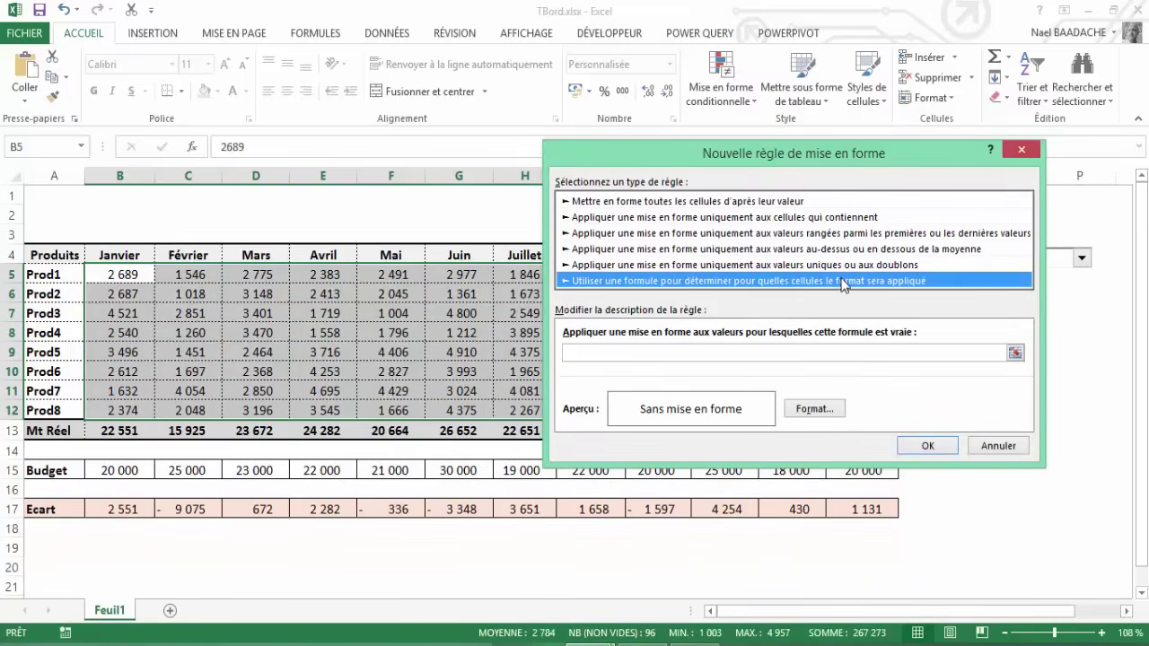
click(623, 352)
text(=colonne()<=)
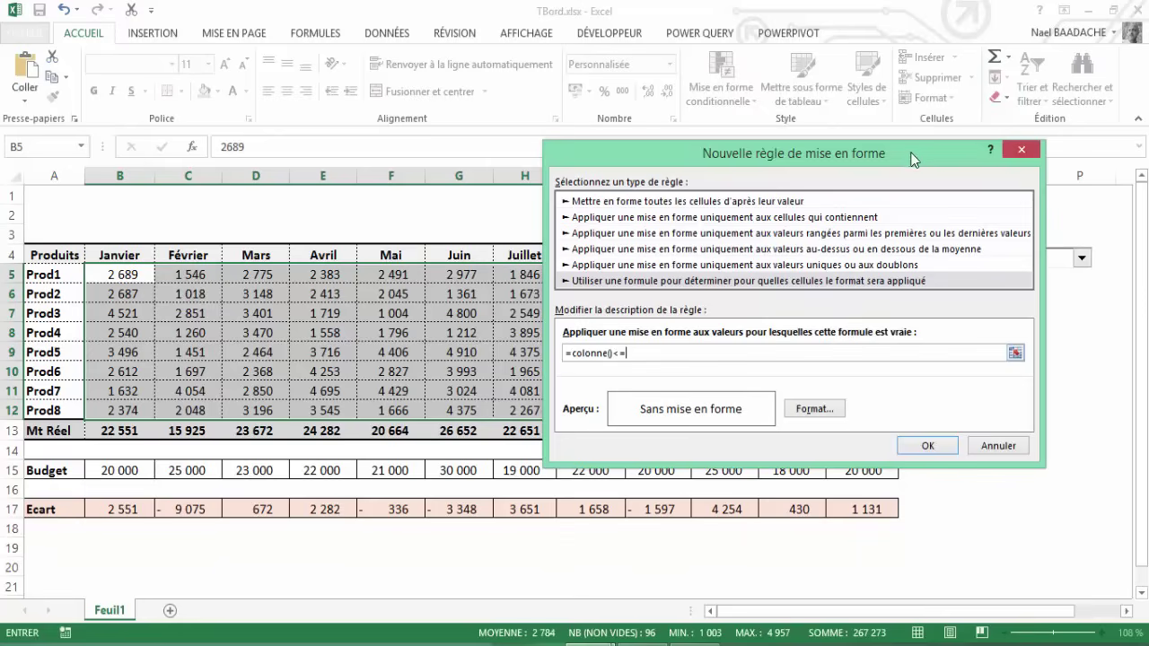
drag(912, 159, 558, 314)
click(1011, 236)
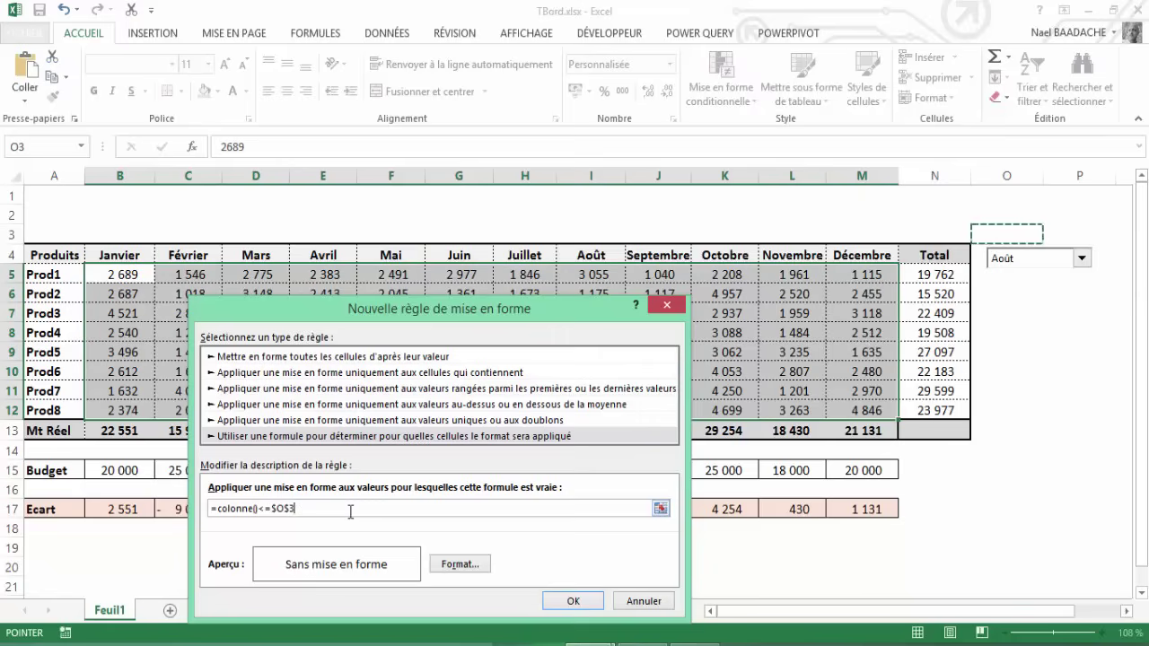
text(+1)
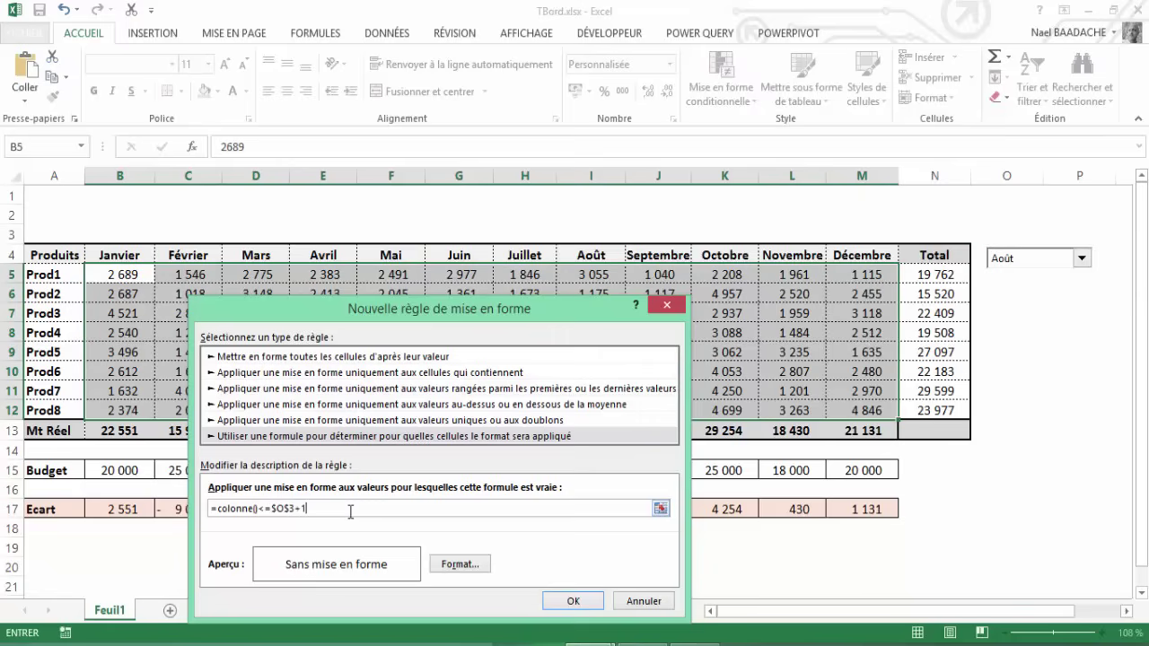
click(459, 565)
mouse_move(370, 213)
mouse_down()
mouse_move(709, 206)
mouse_move(865, 179)
mouse_up()
Give the rule a dark green fill and apply it, shading Janvier–Août sales
click(759, 209)
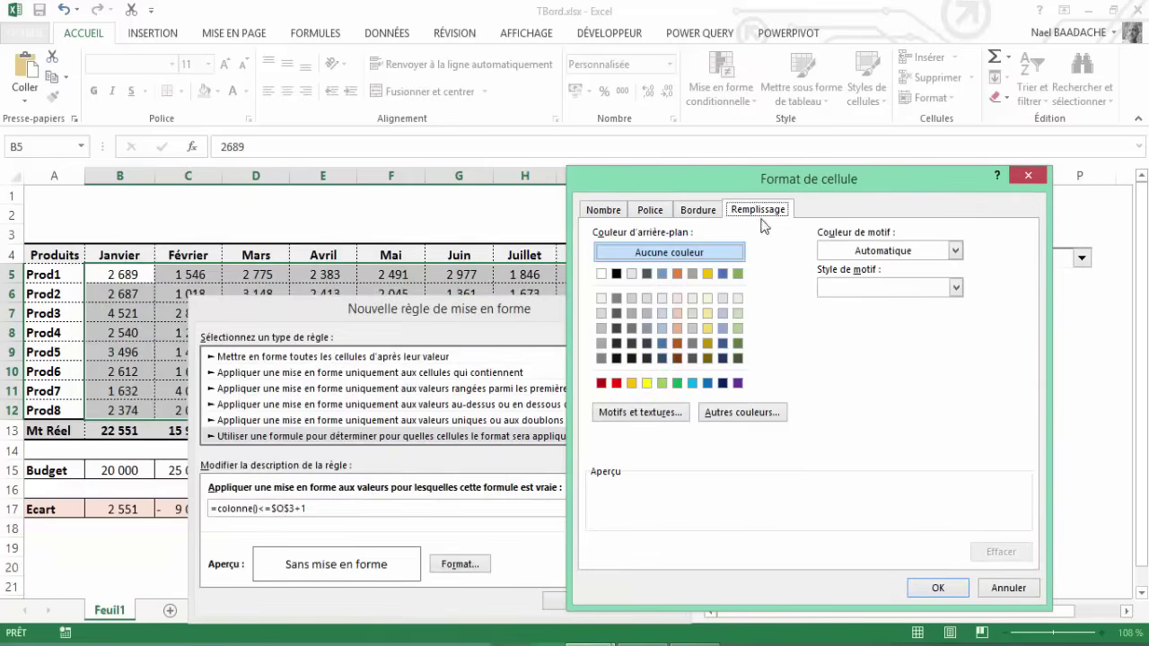
click(737, 359)
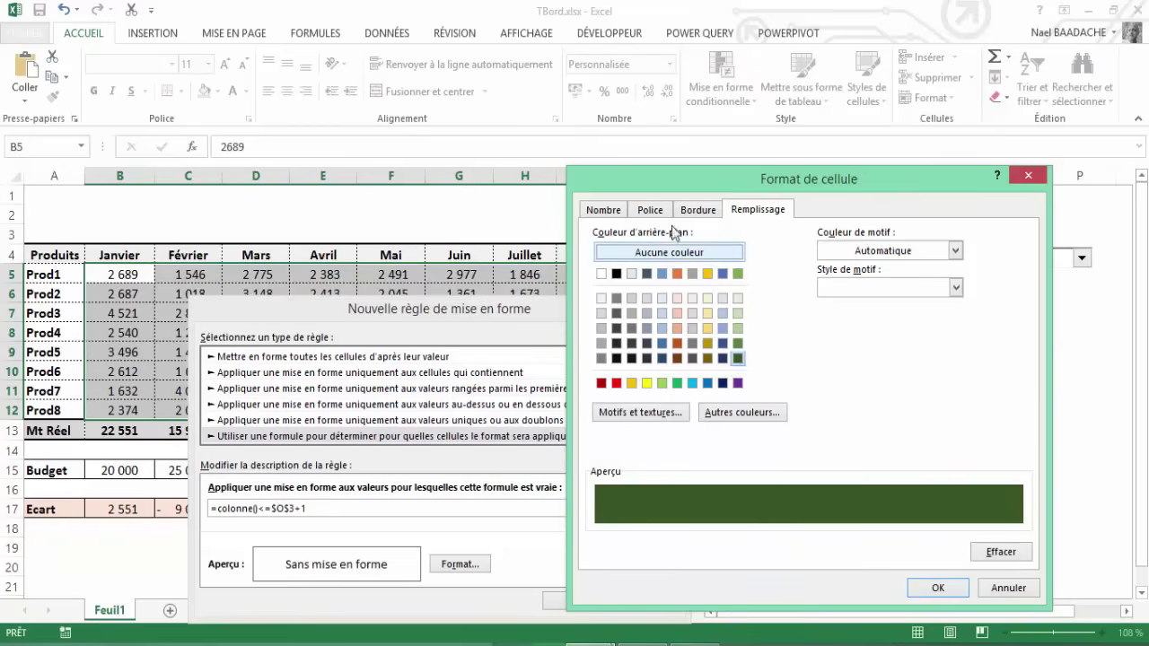
click(649, 209)
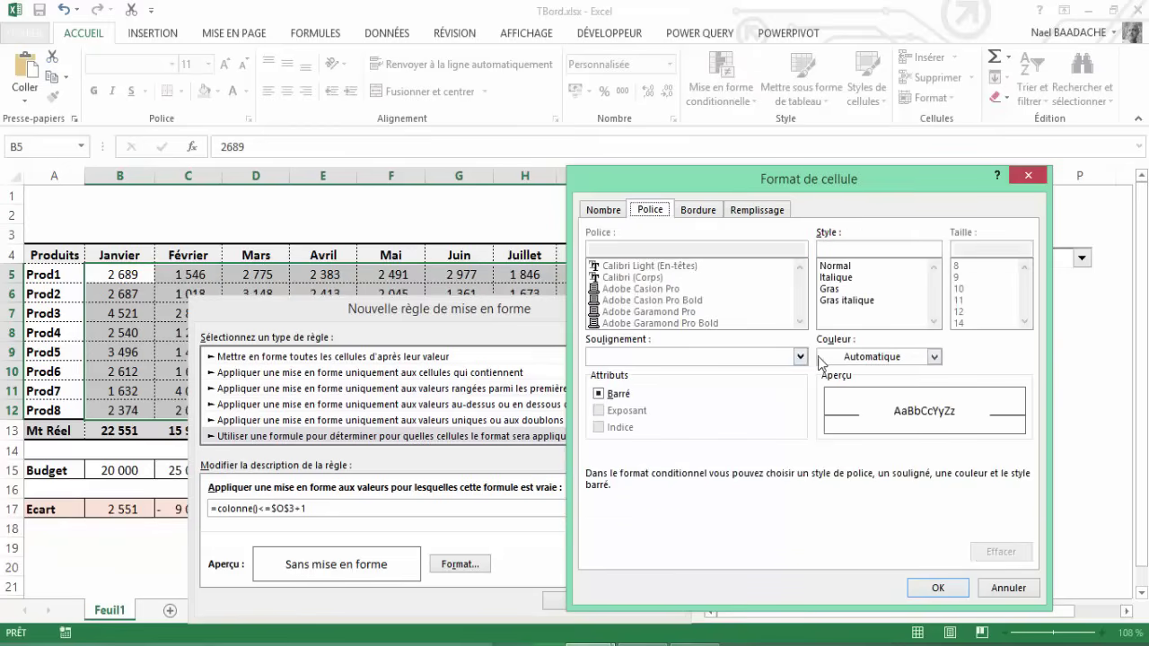
click(934, 357)
key(Escape)
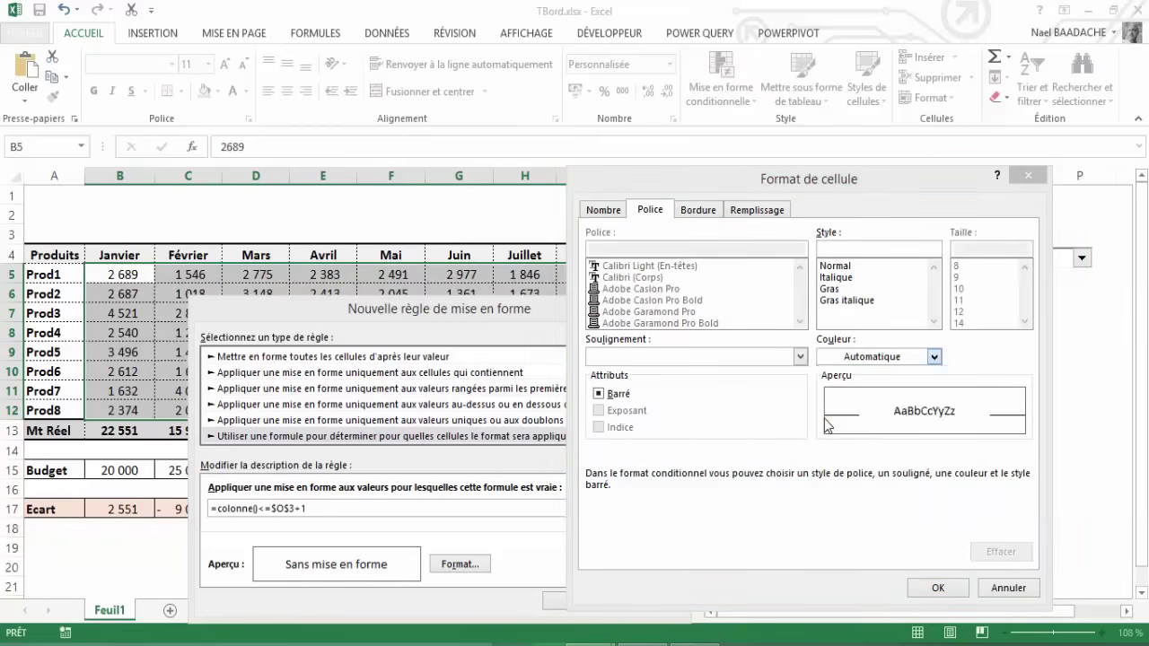
click(937, 588)
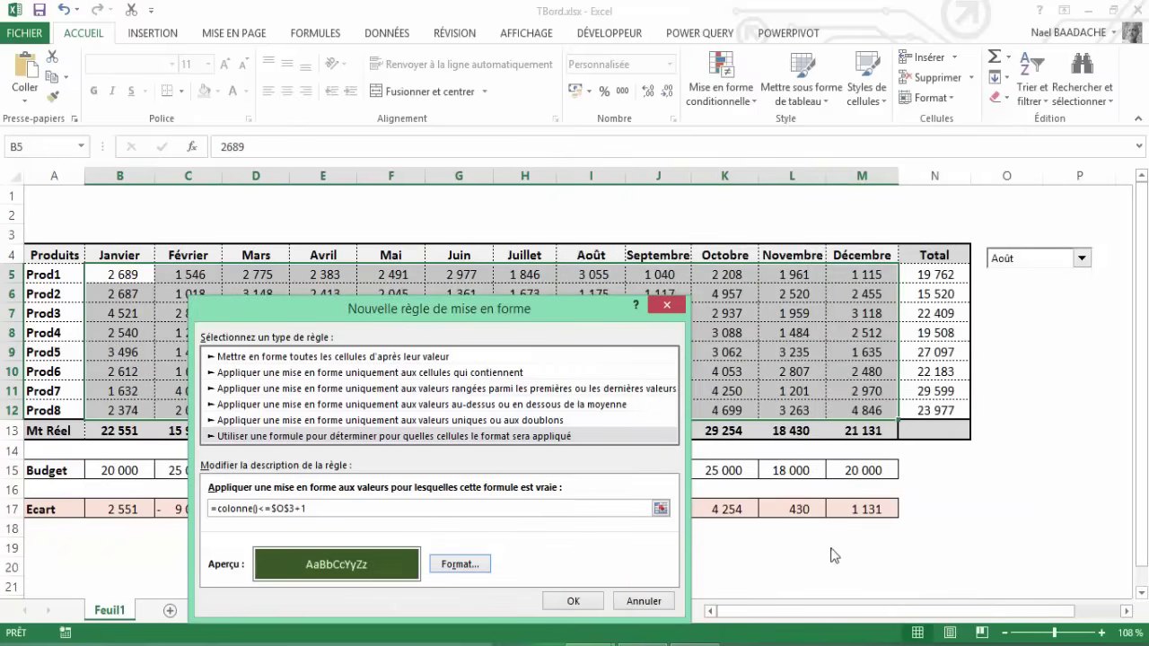
drag(487, 316, 813, 20)
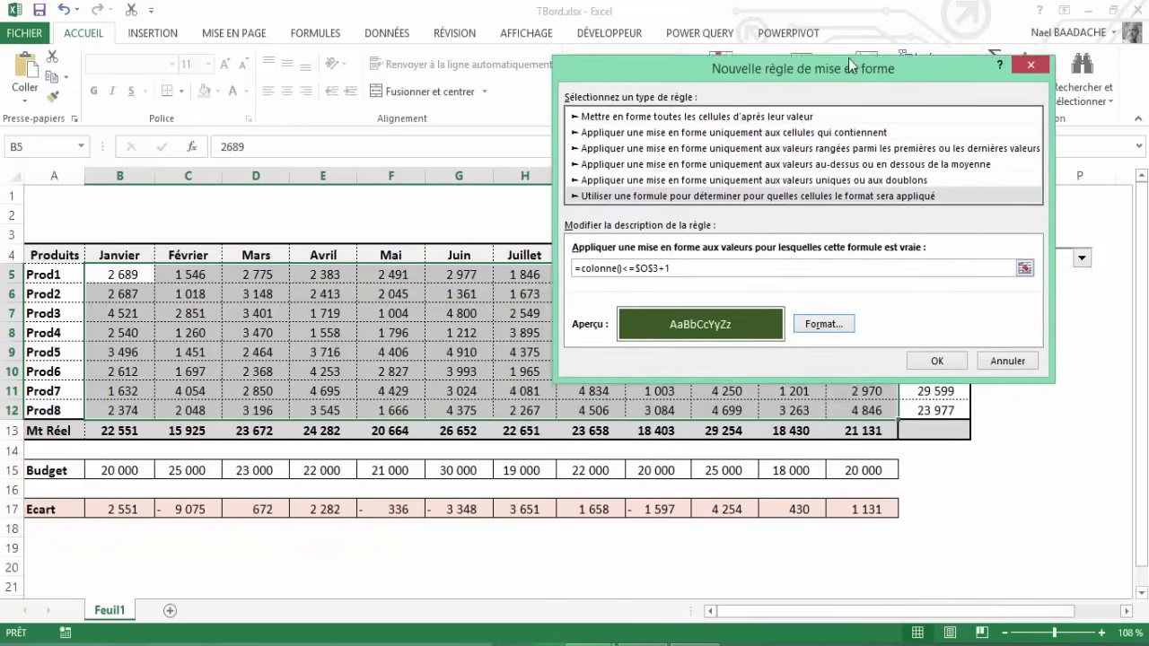
click(664, 209)
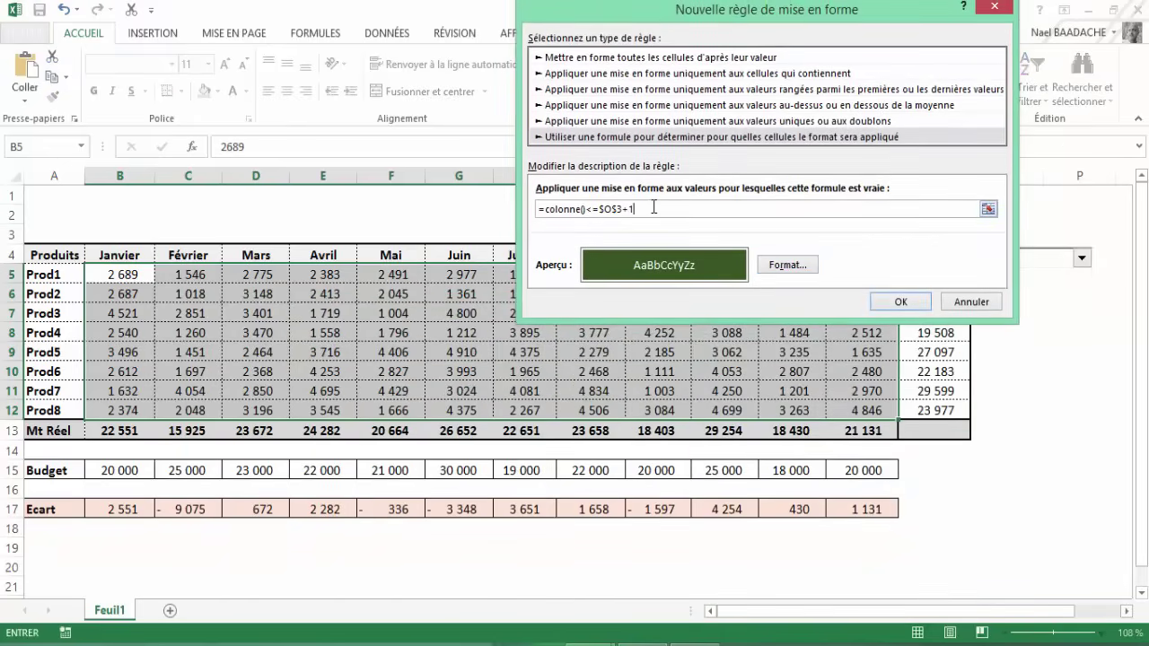
click(900, 302)
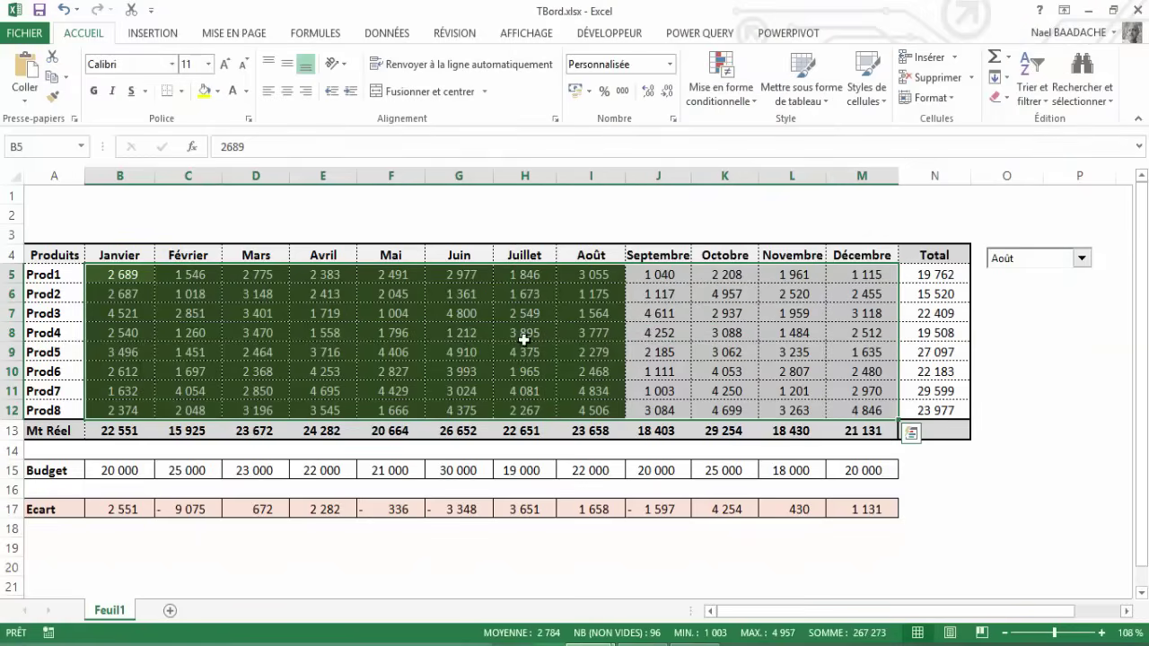
Review the green shading with Août kept as the month, then select B5:I12
click(524, 340)
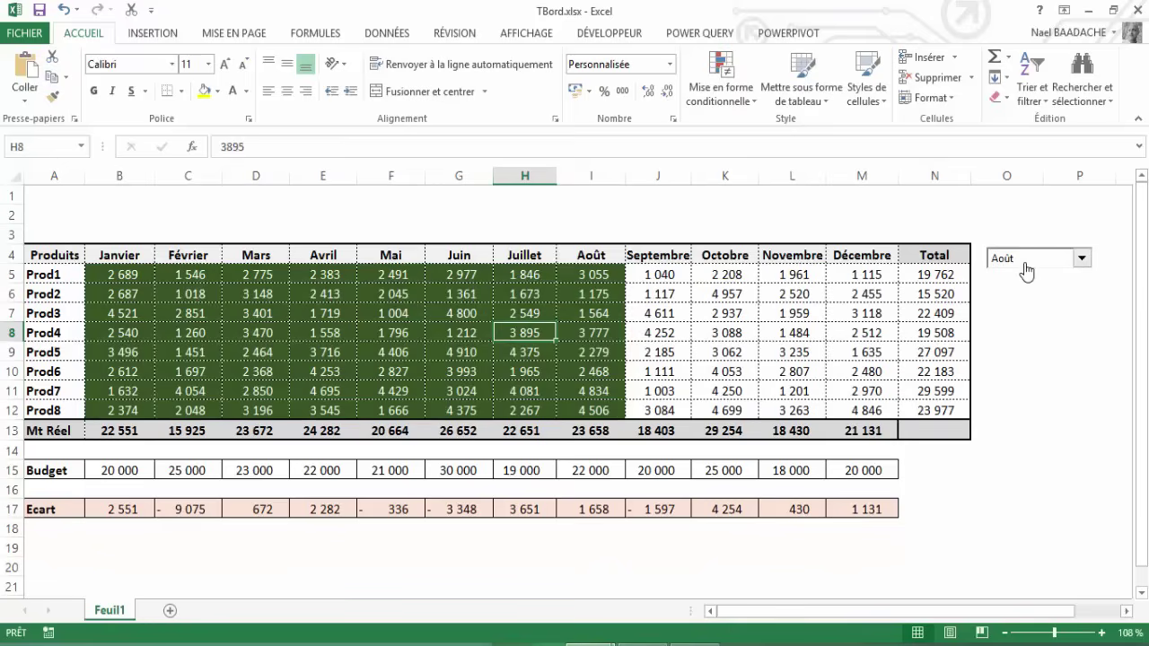
click(1082, 259)
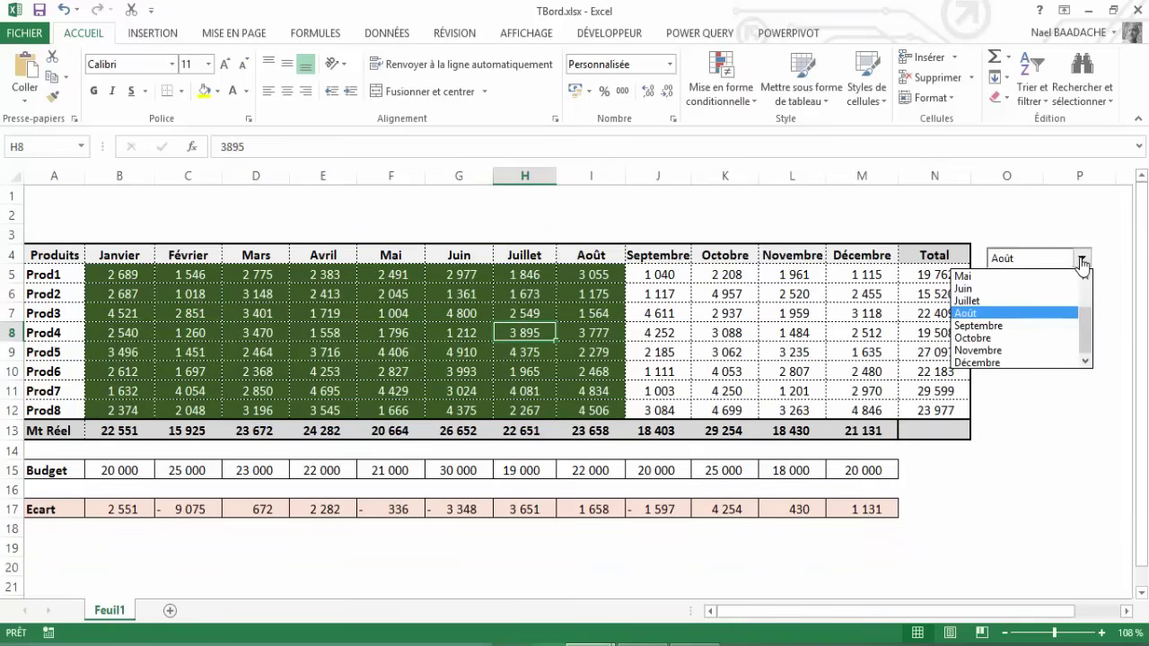
click(1002, 313)
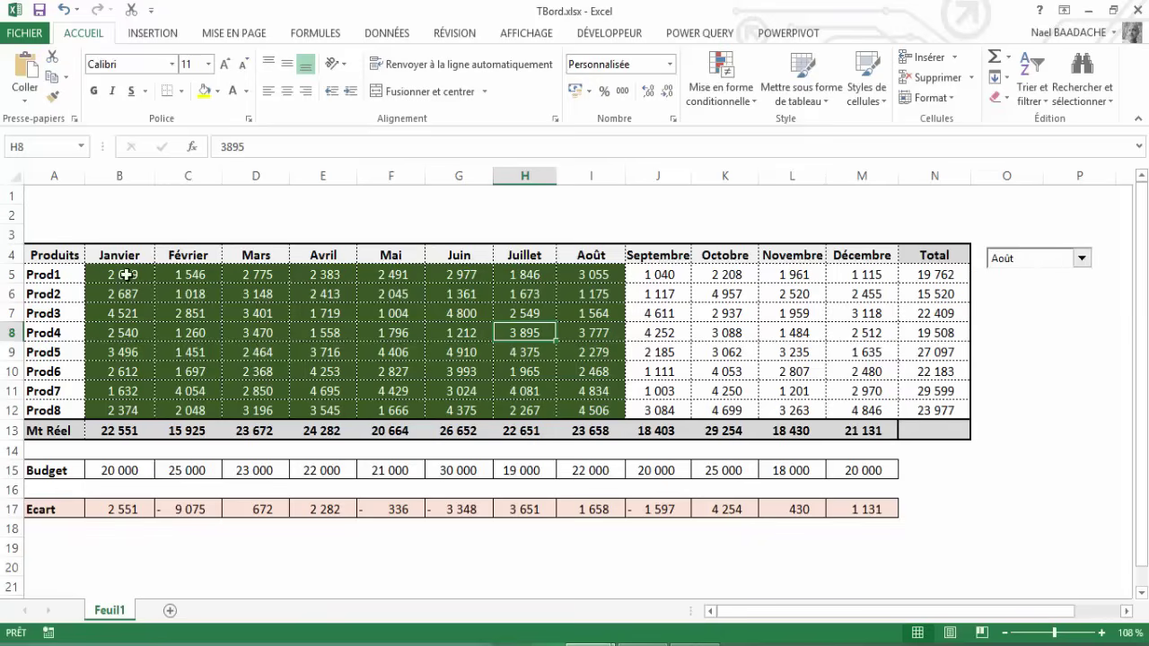
drag(125, 275, 568, 404)
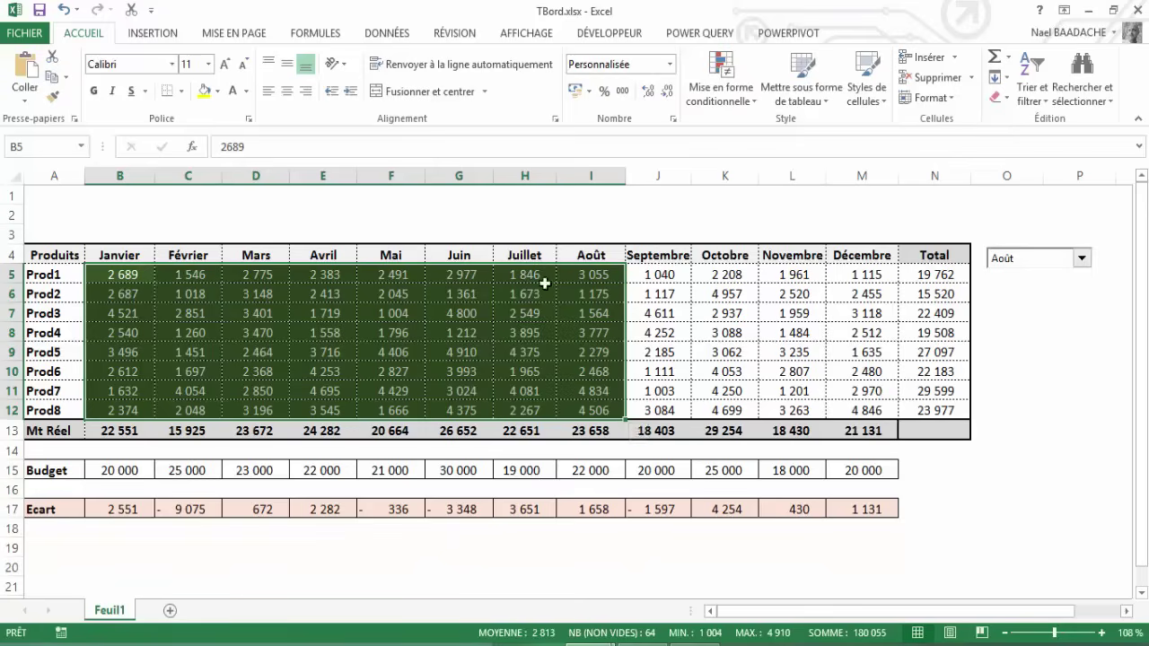
click(749, 103)
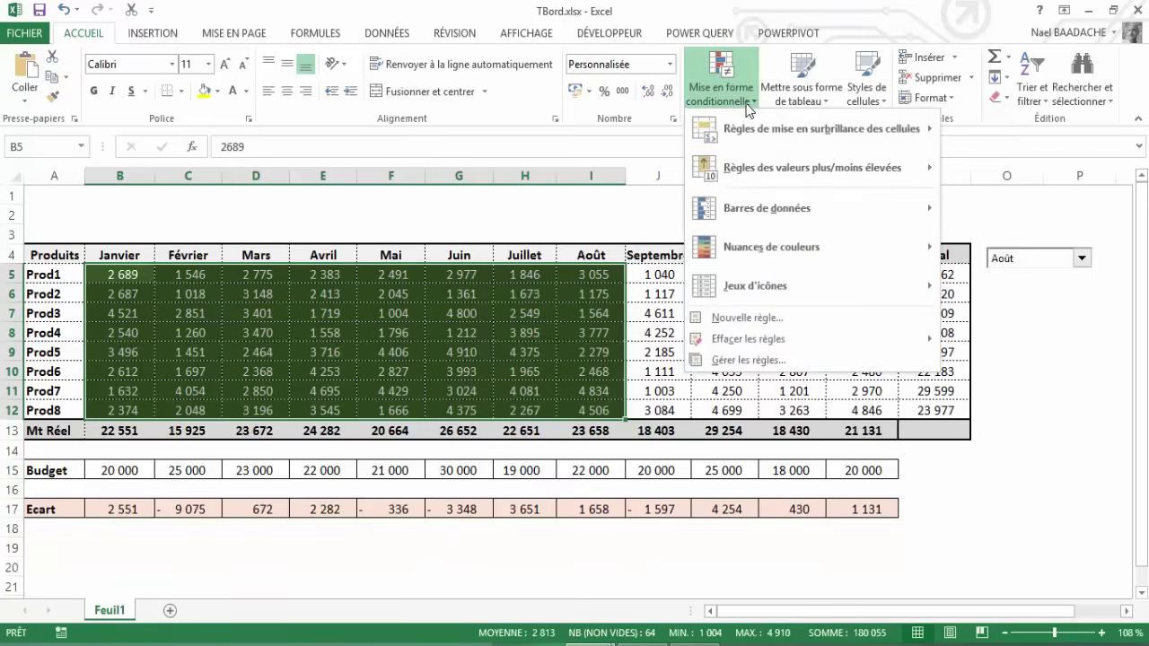
click(775, 360)
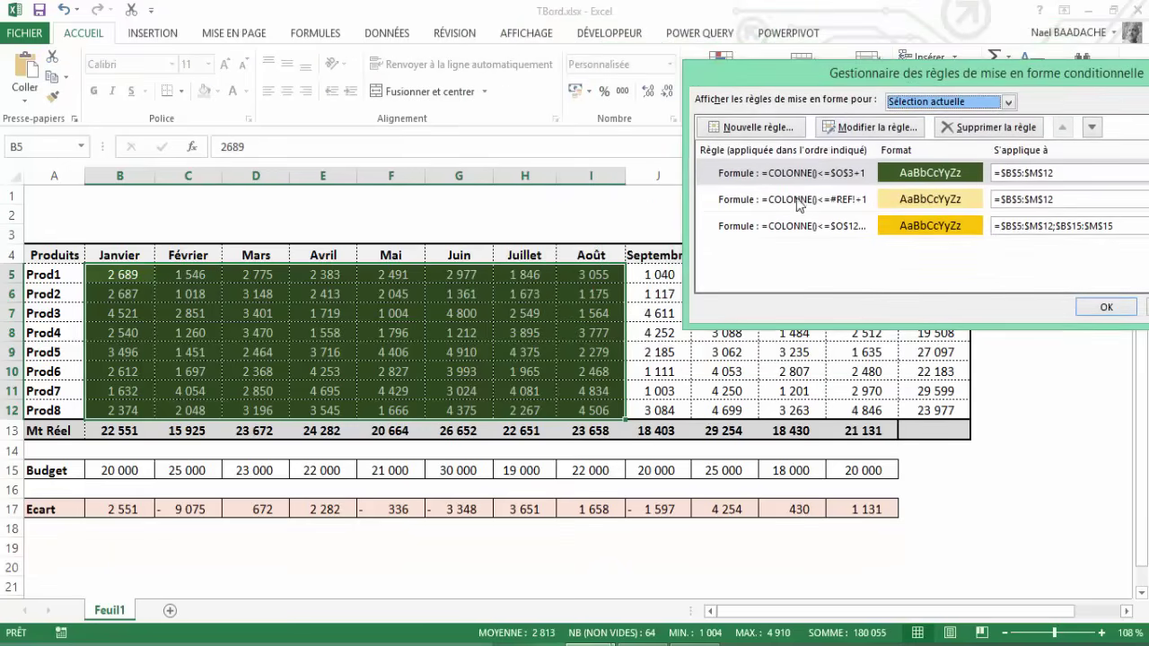
click(793, 175)
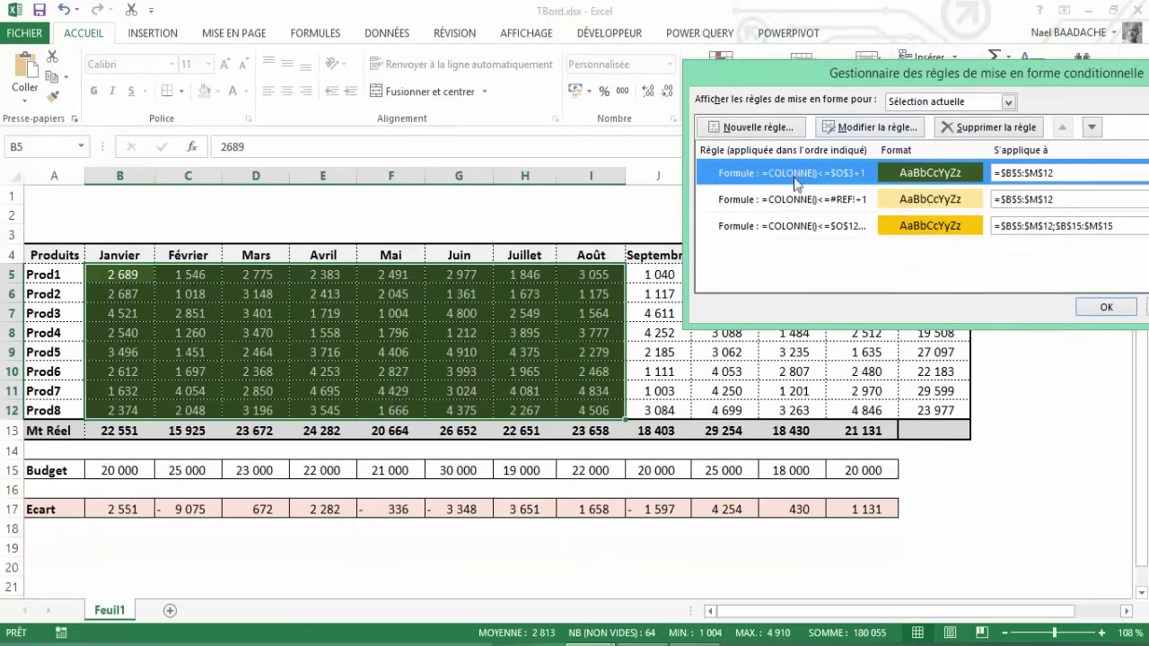
click(868, 131)
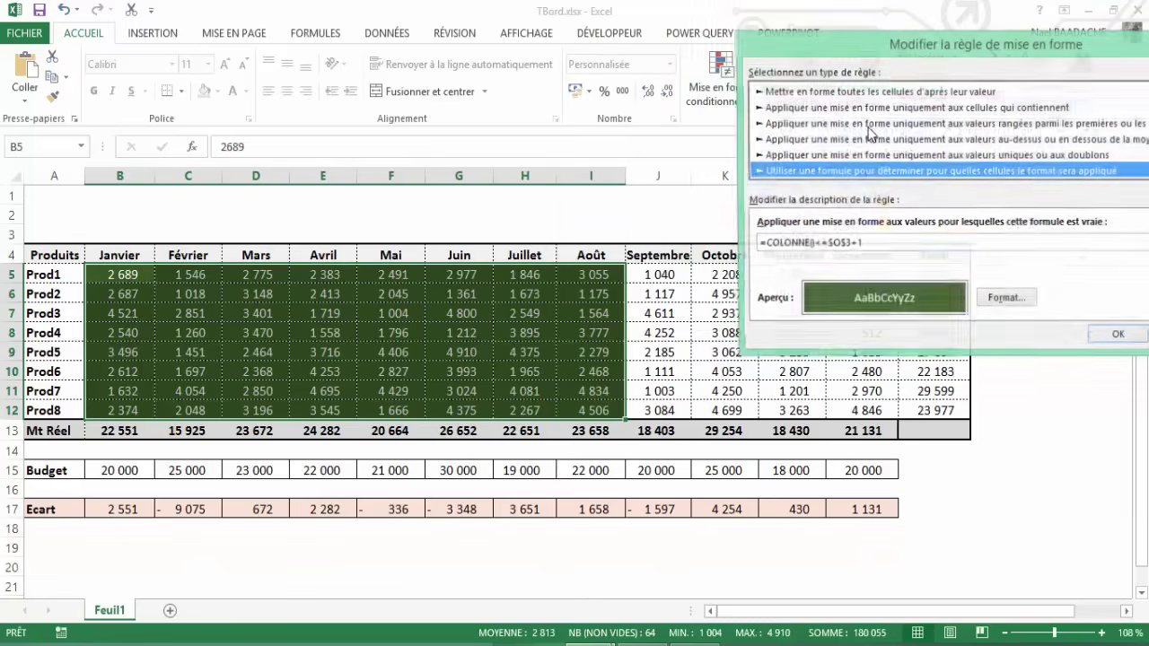
click(869, 242)
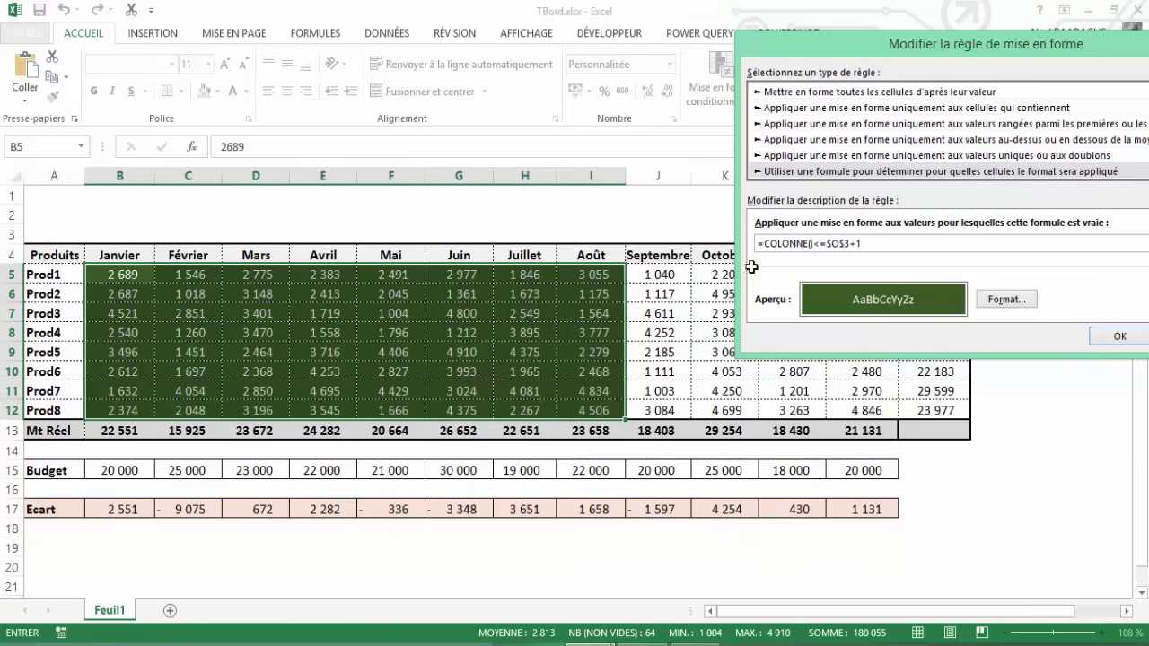
mouse_move(984, 47)
mouse_down()
mouse_move(807, 335)
mouse_move(785, 420)
mouse_move(518, 372)
mouse_up()
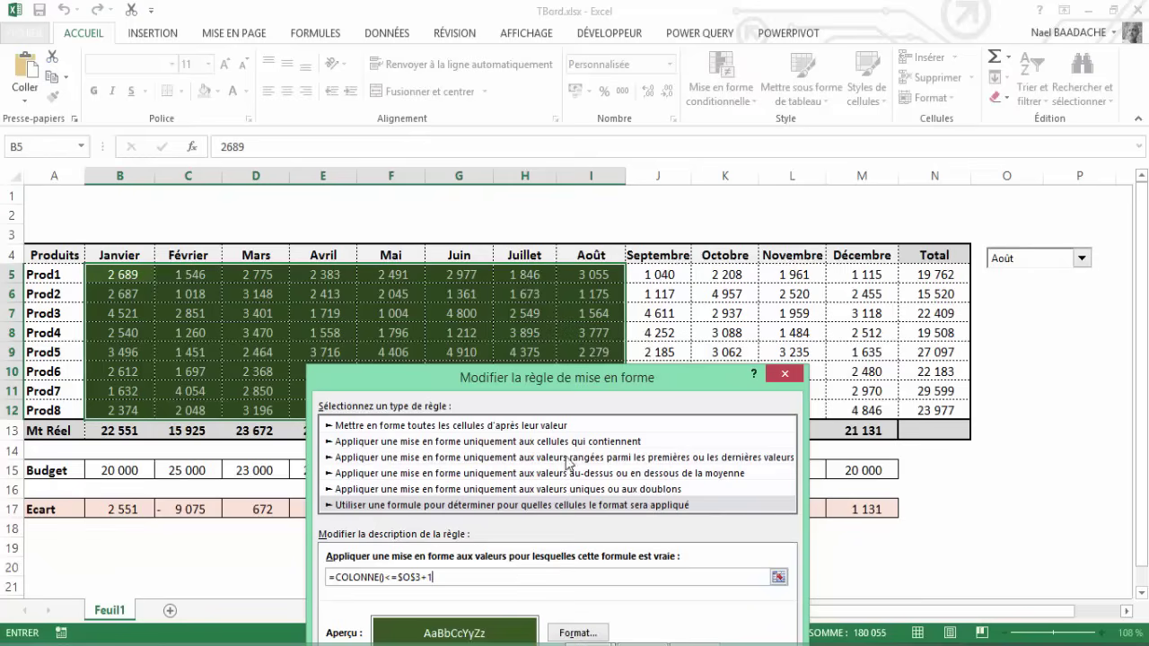
drag(579, 392, 769, 175)
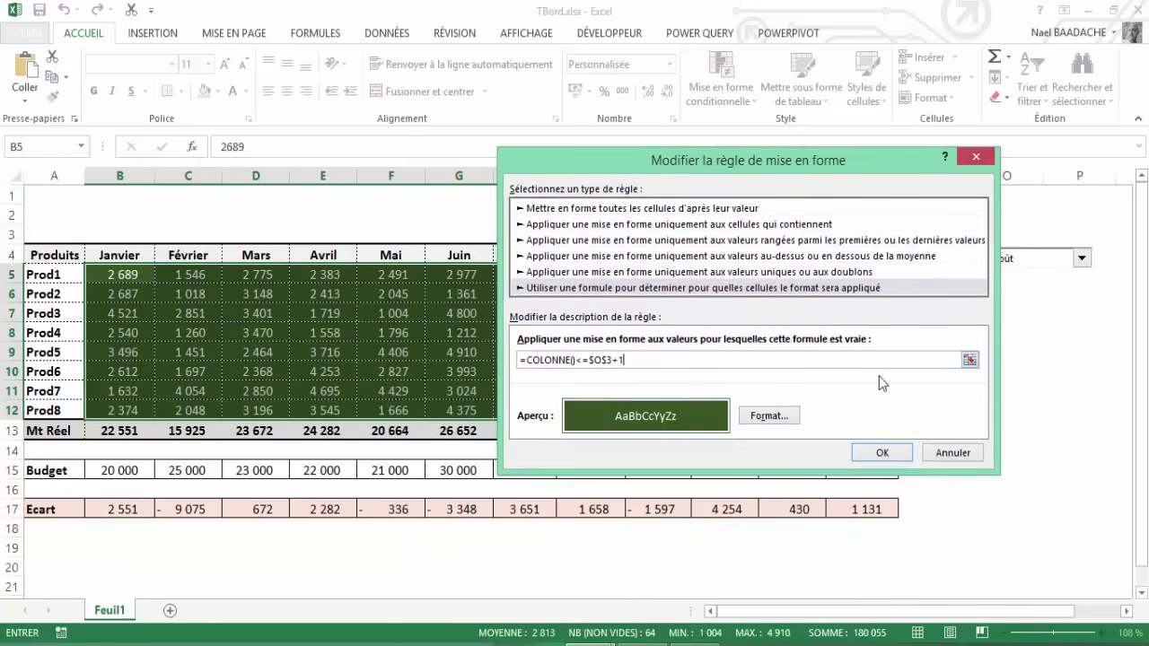
click(884, 454)
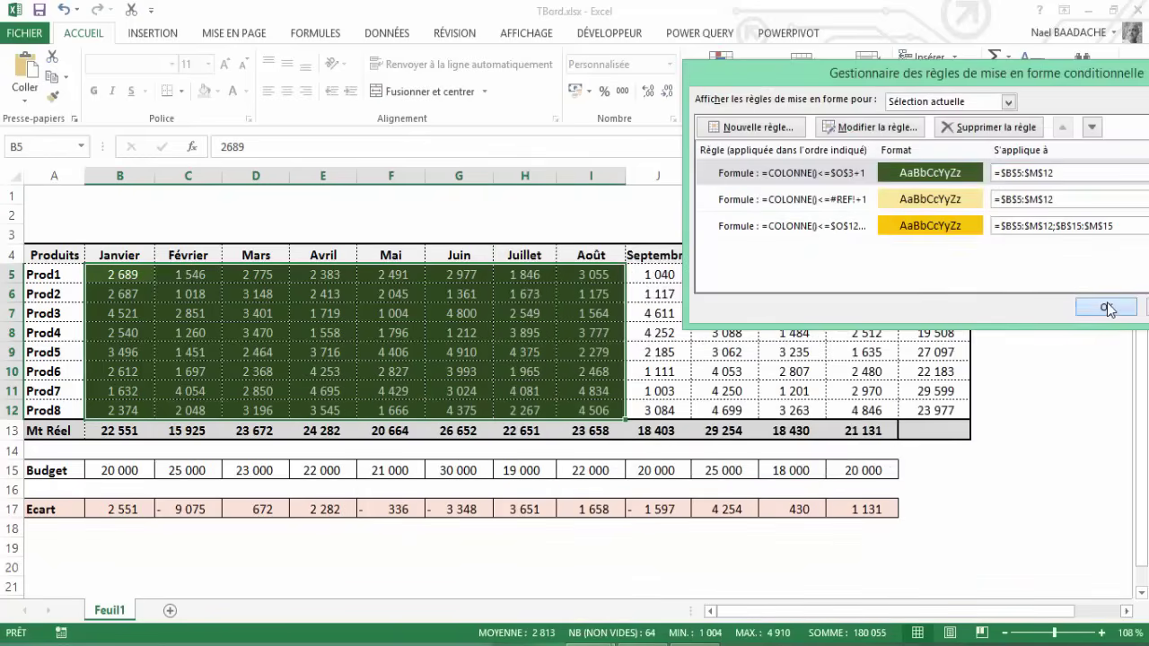
click(1106, 307)
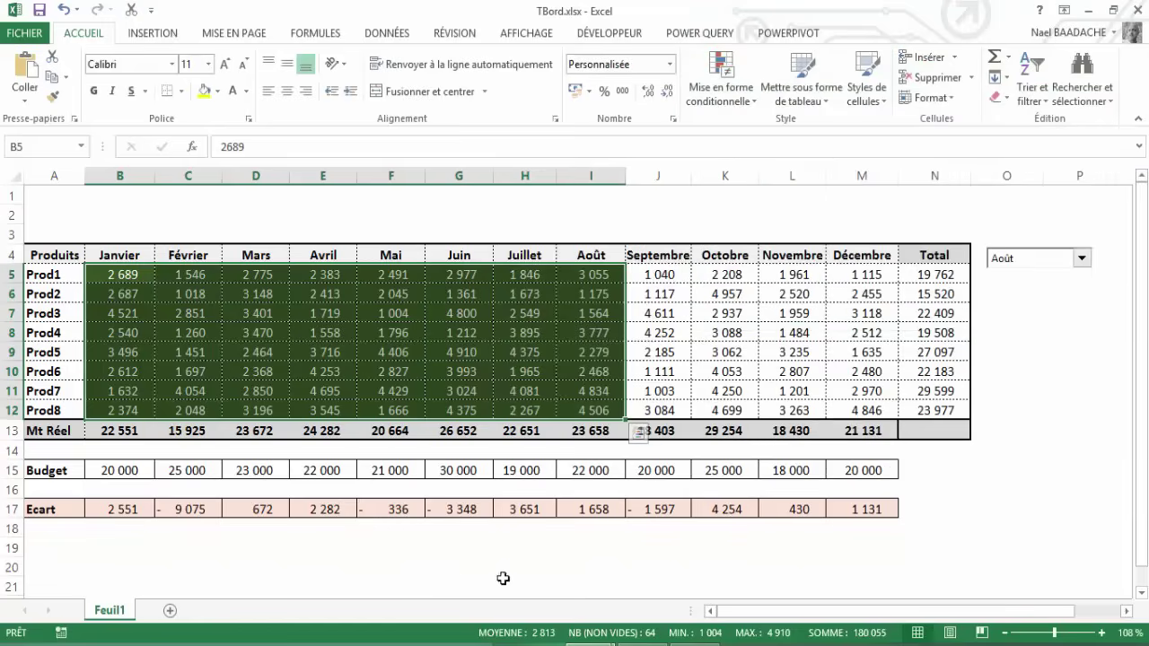
Select row 19 from B to M, then pick cell B1 to receive the symbol
click(117, 548)
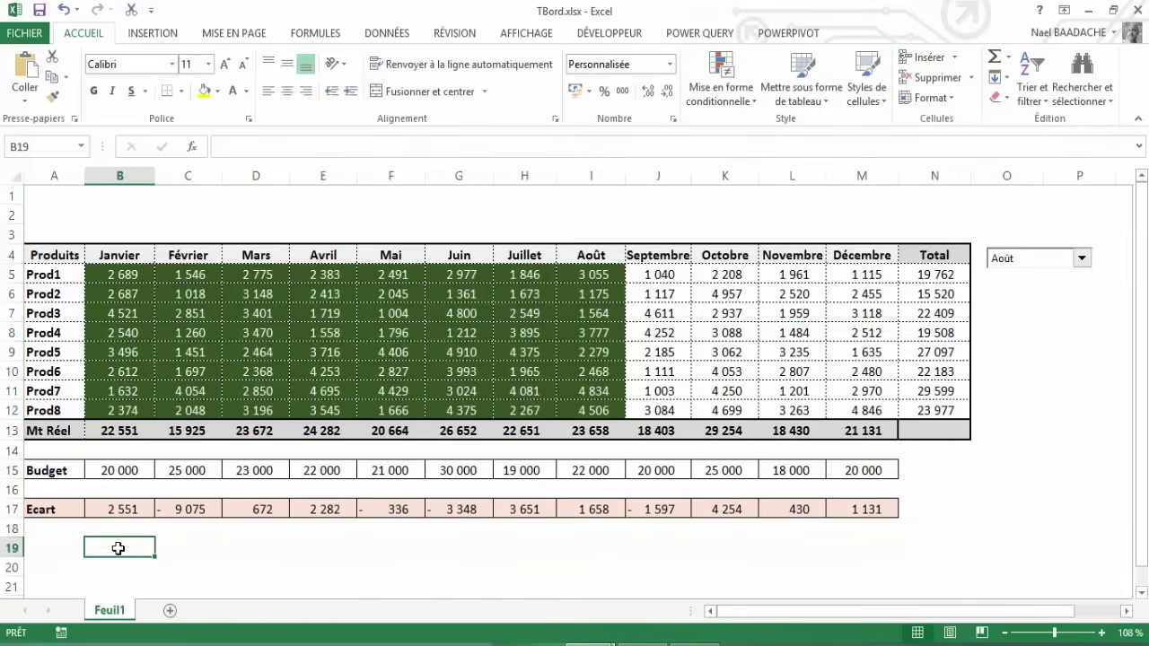
drag(120, 548, 880, 546)
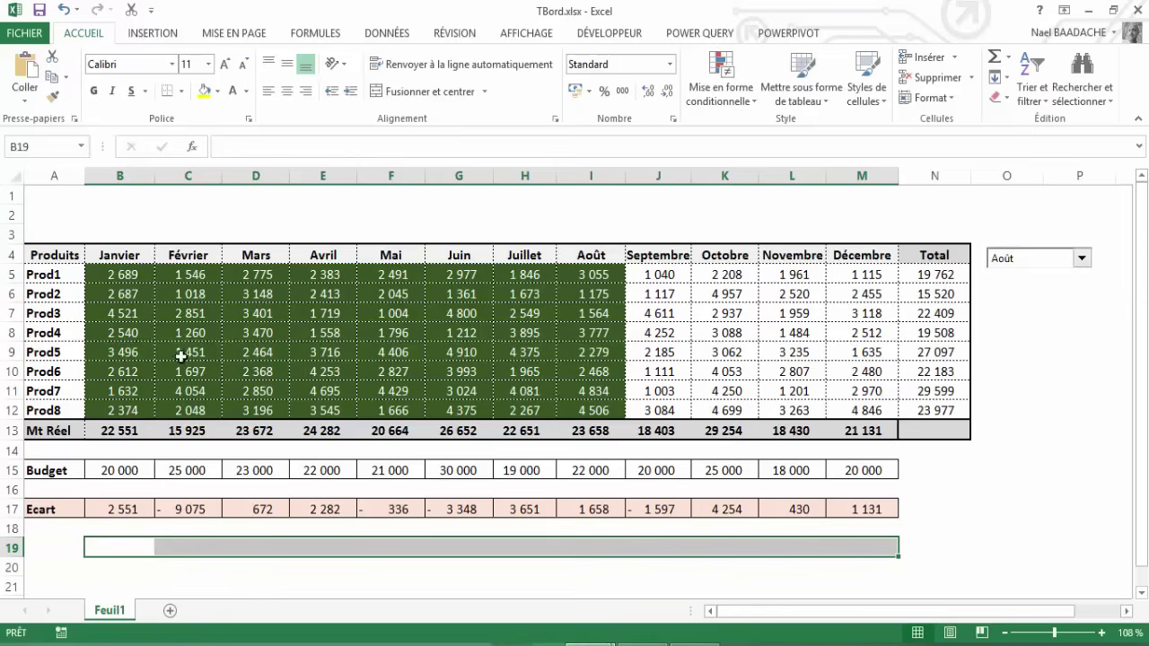
click(131, 193)
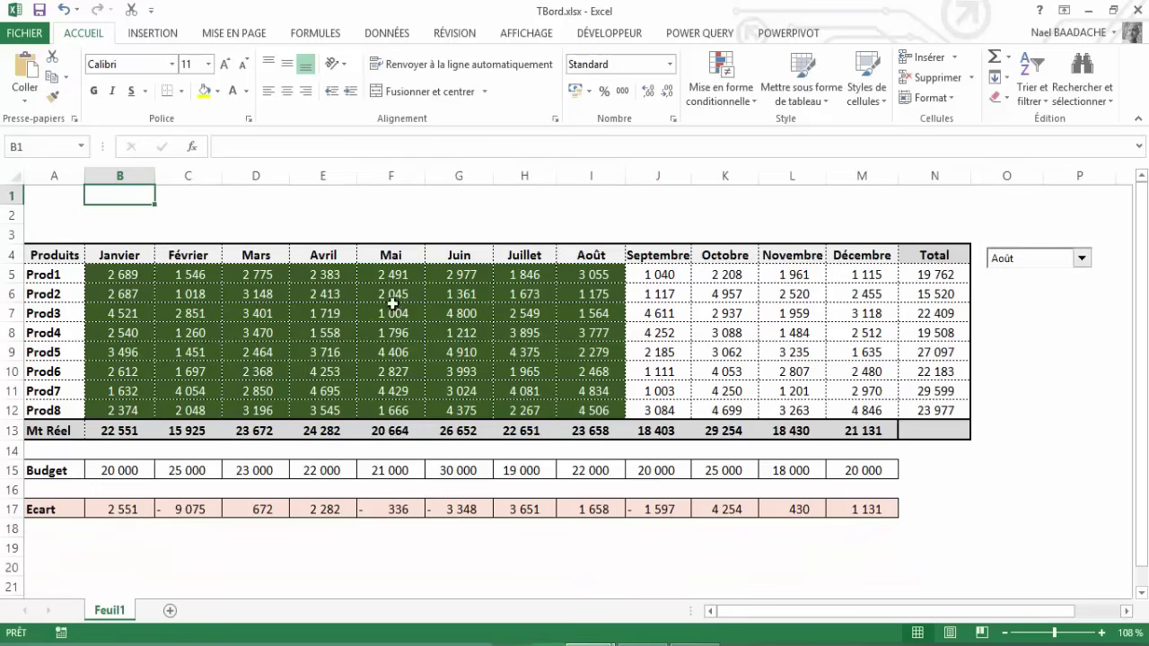
click(150, 35)
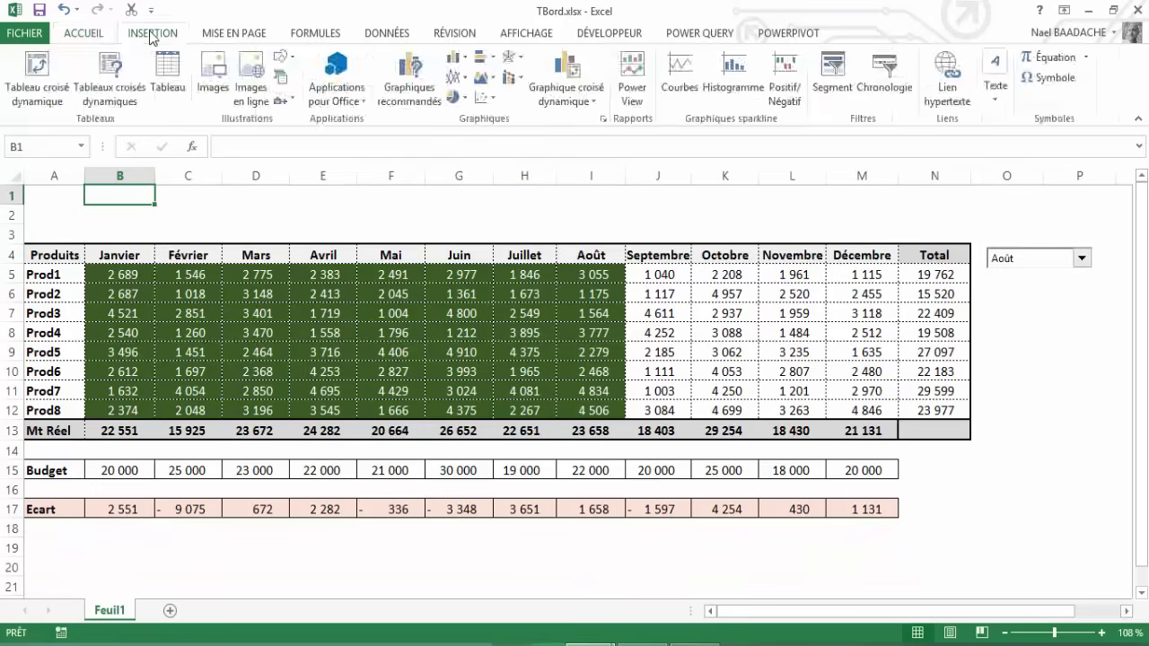
Insert a single Wingdings smiley face (74) into cell B1
click(1060, 79)
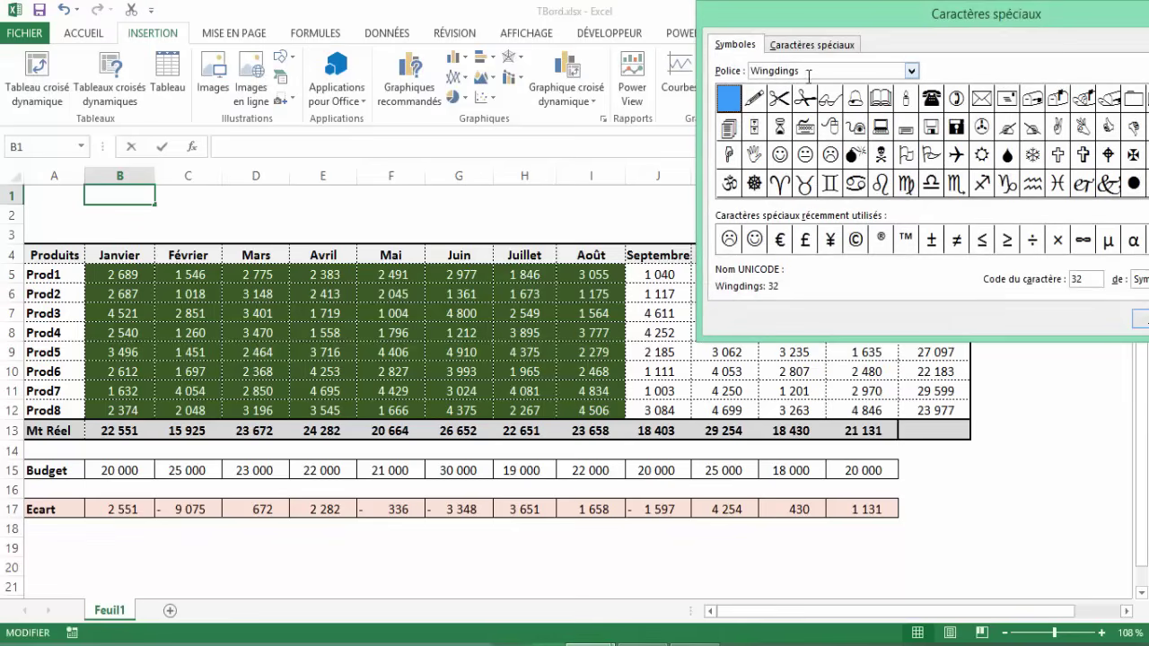
double_click(779, 155)
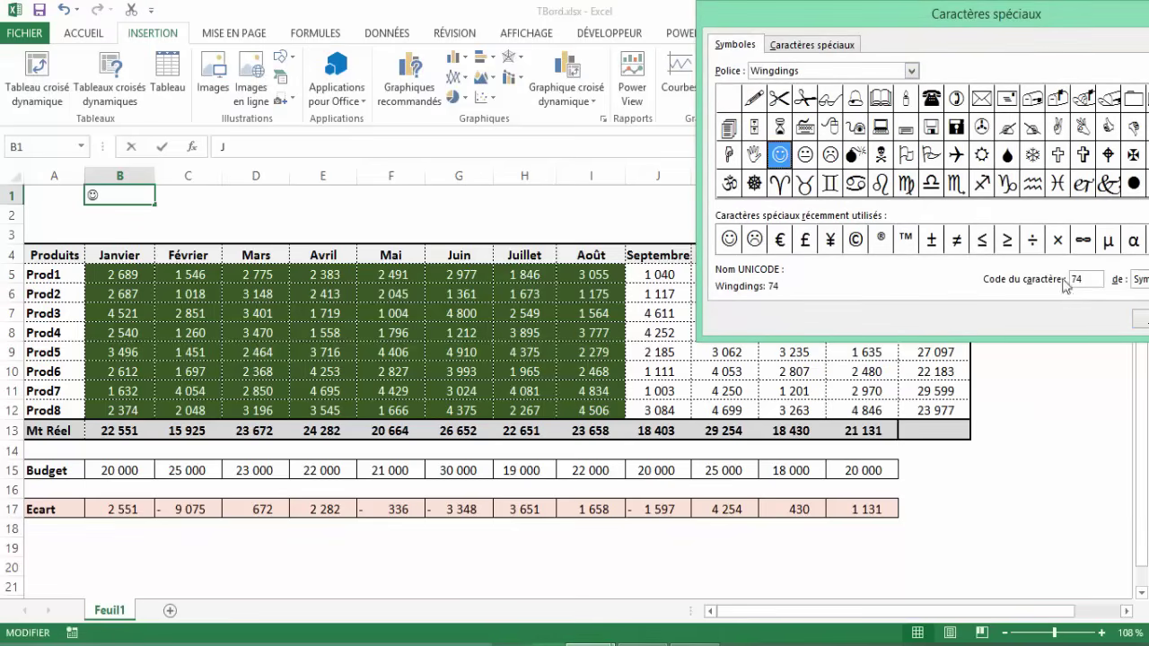
drag(1003, 21, 871, 127)
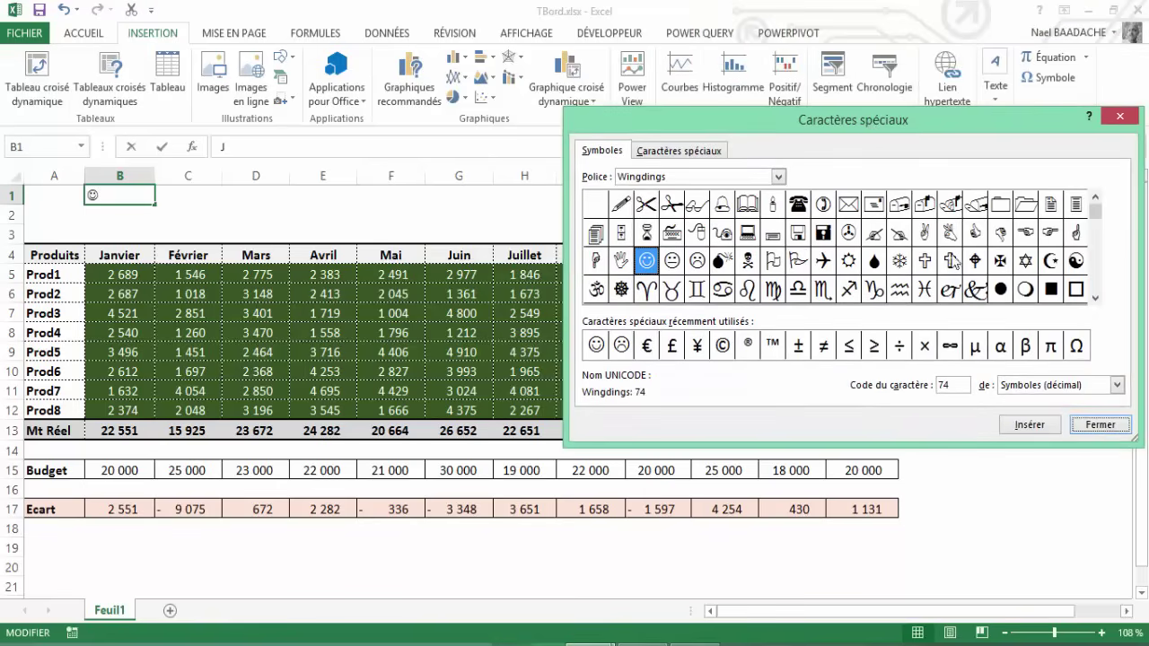
click(1023, 426)
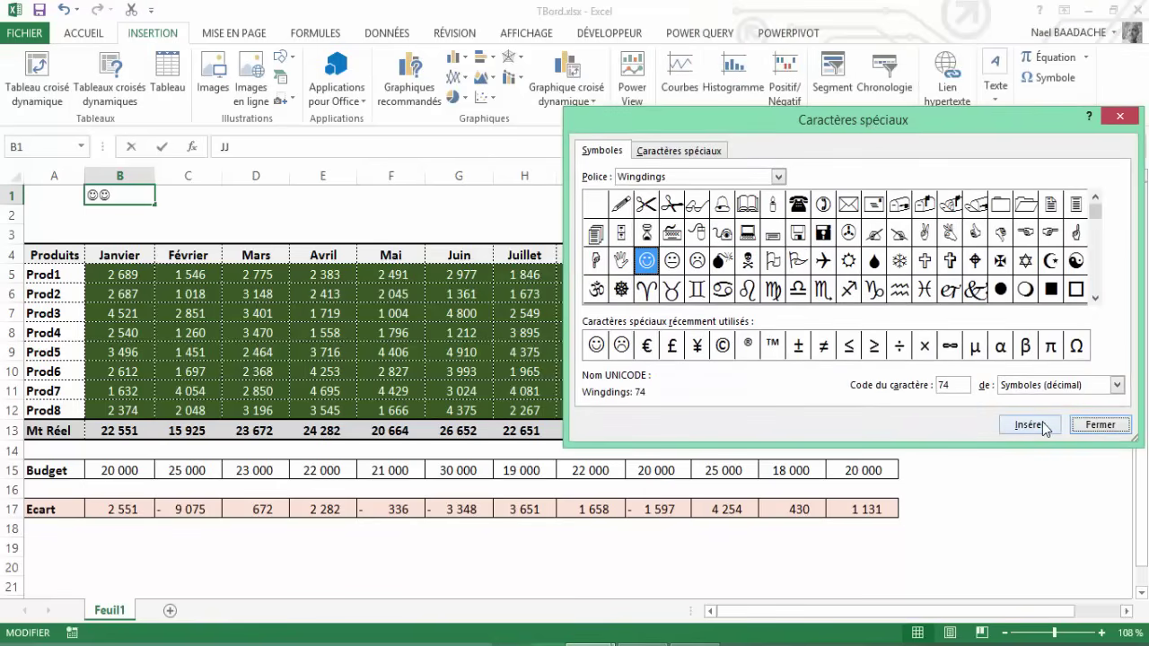
click(1104, 427)
key(BackSpace)
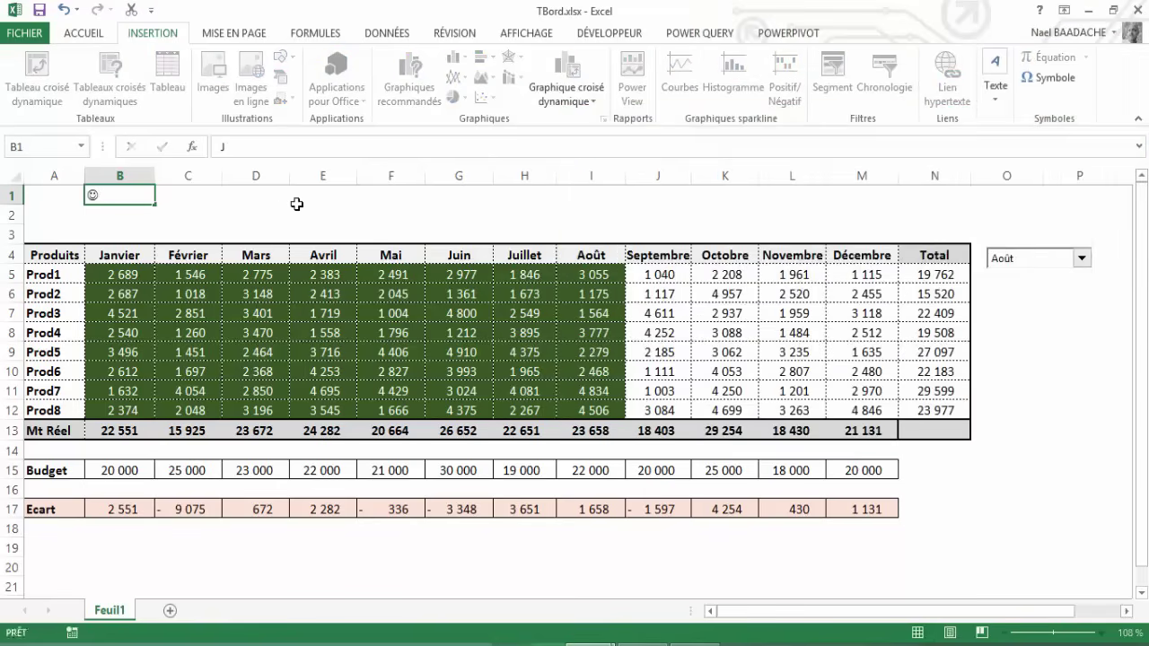
key(Return)
Insert the Wingdings sad face (76) into cell C1
click(188, 194)
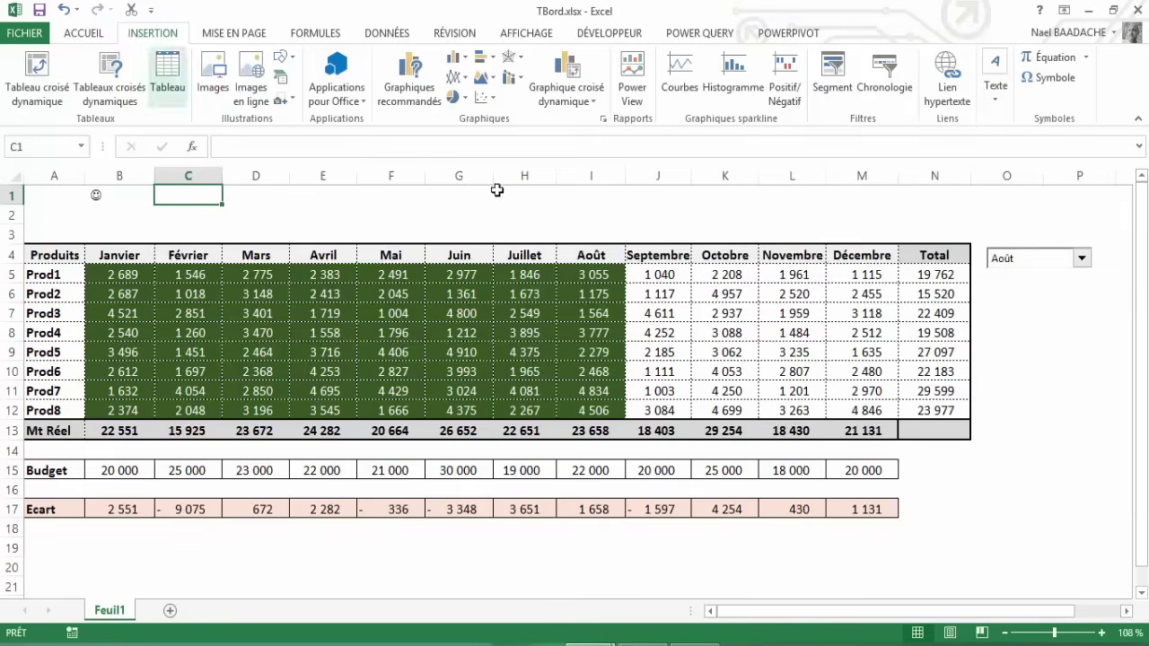
click(1029, 83)
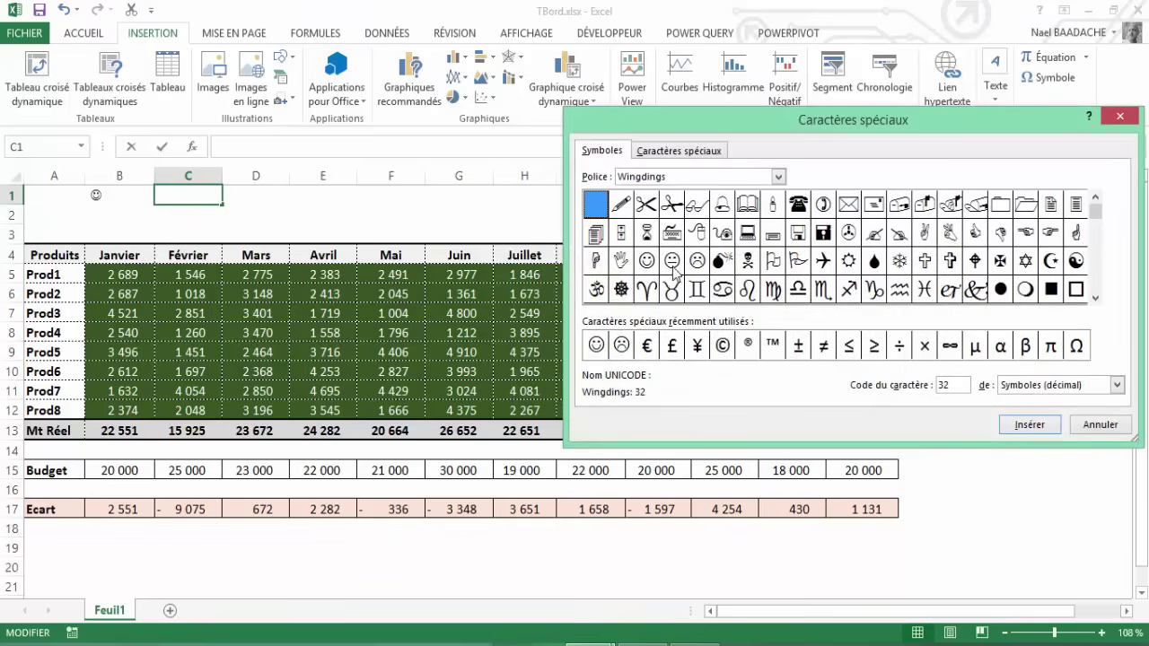
click(697, 261)
click(1023, 425)
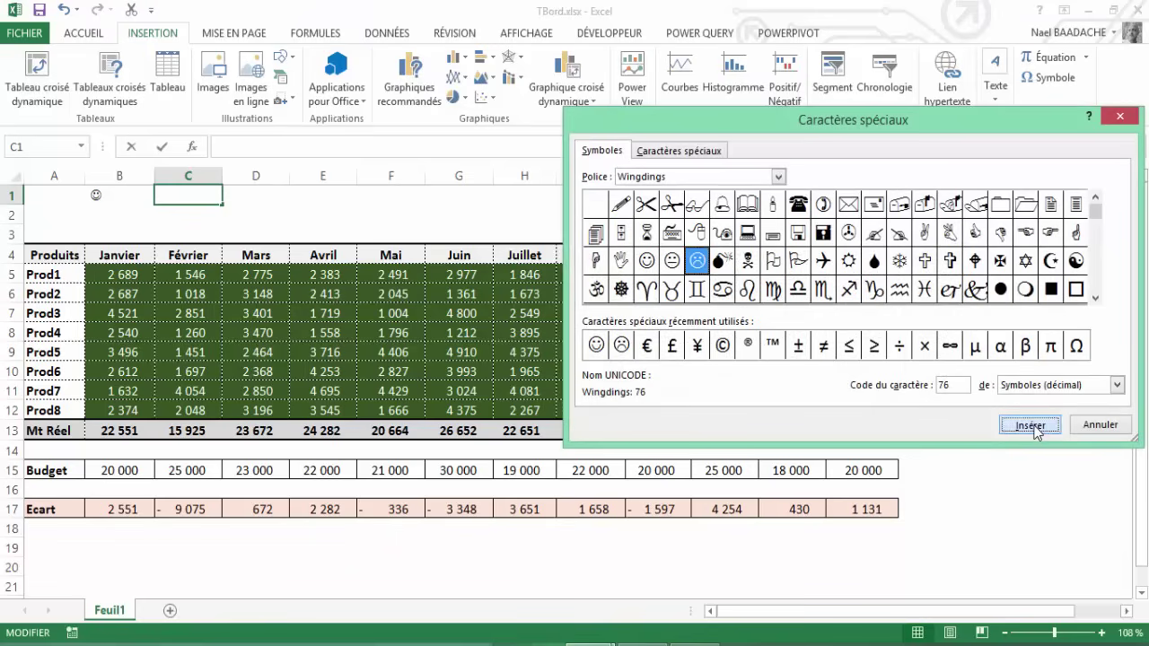
click(1109, 430)
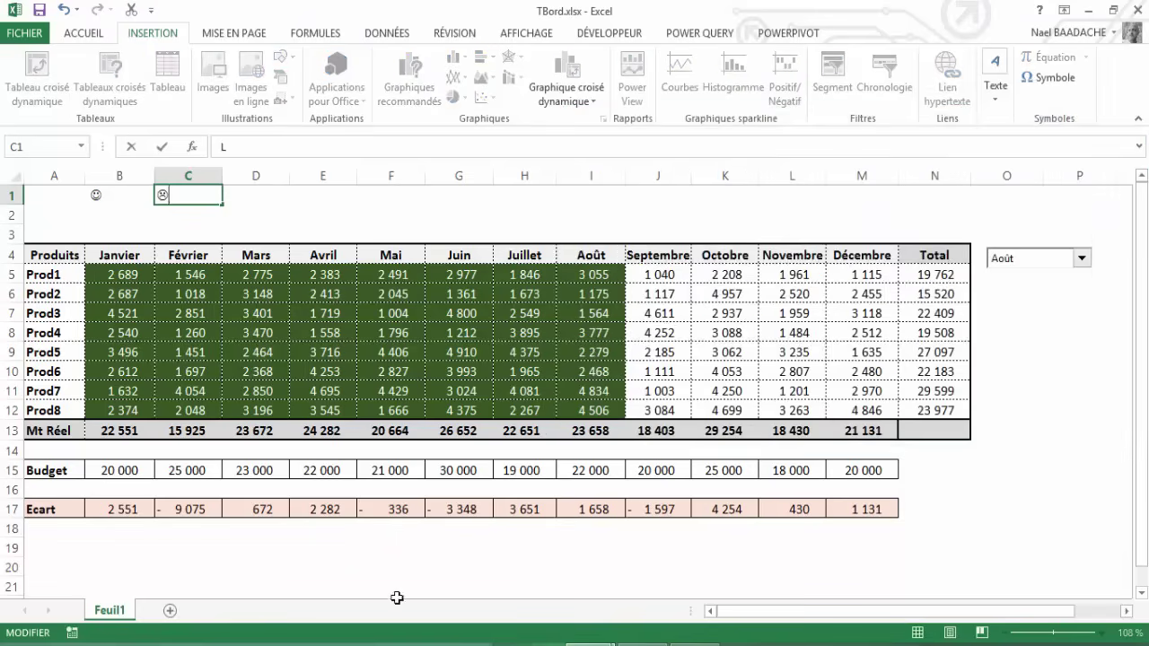
click(112, 546)
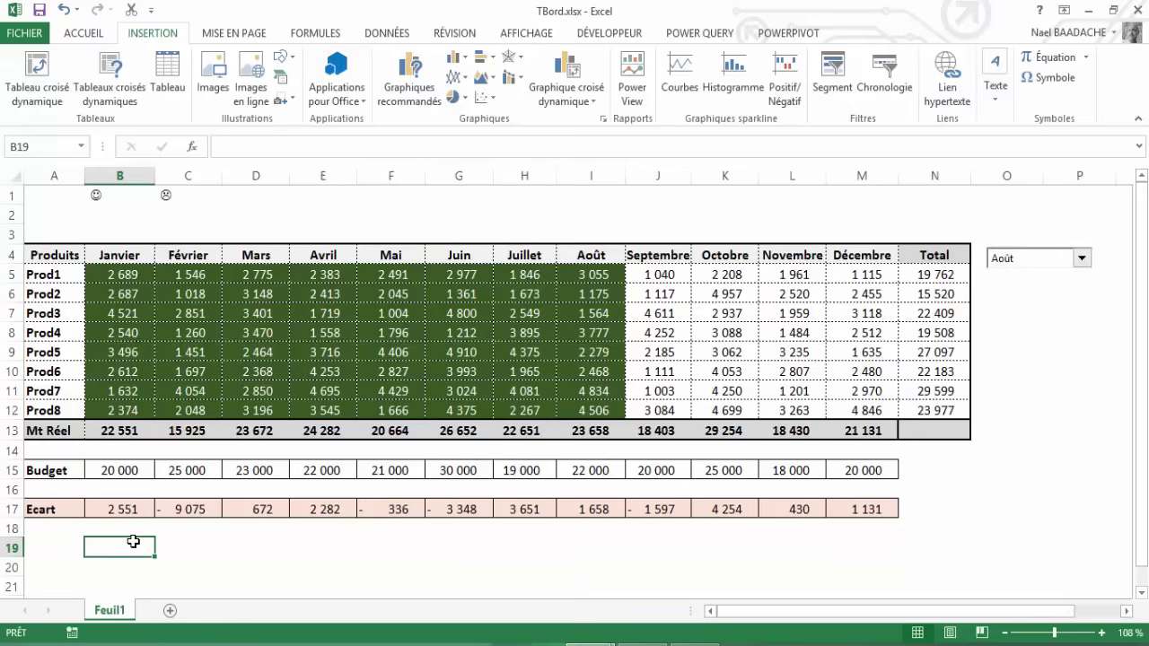
Enter =SI(B13>=B15;B1;C1) in B19 to show the smiley or frown versus budget
text(=si)
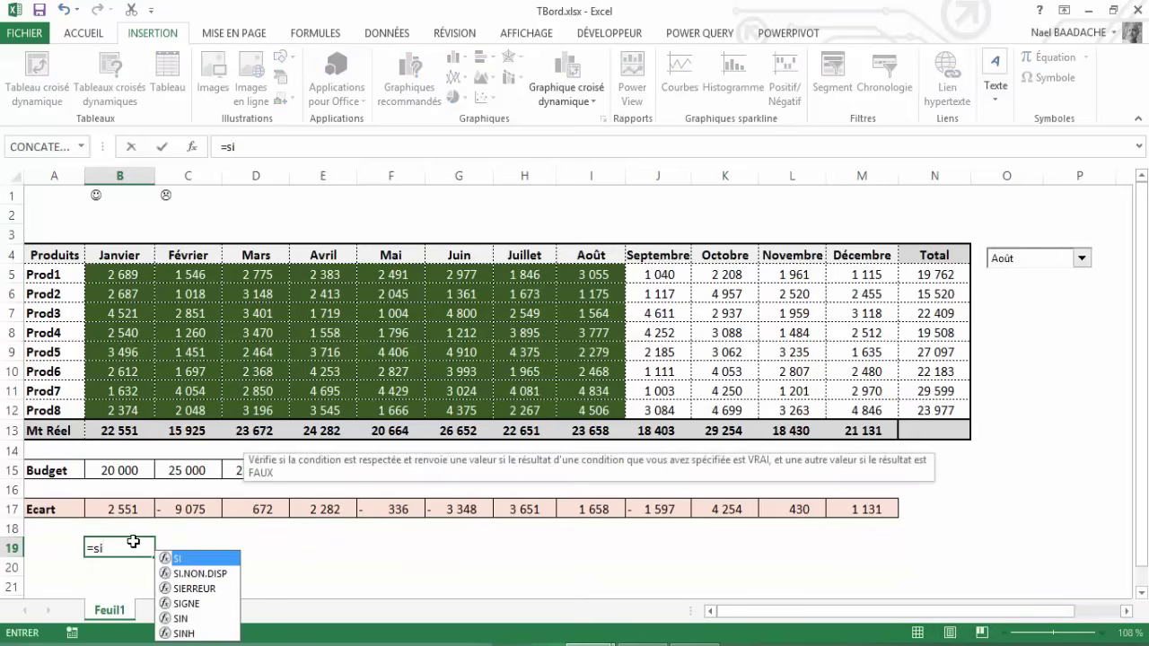
text(()
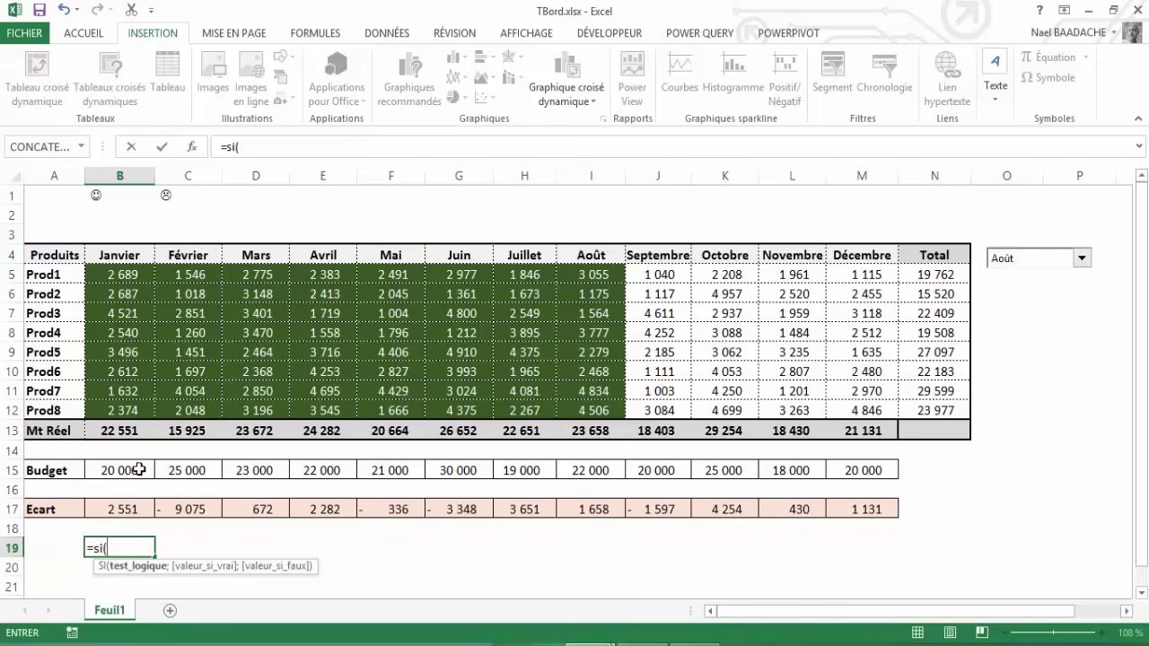
click(122, 431)
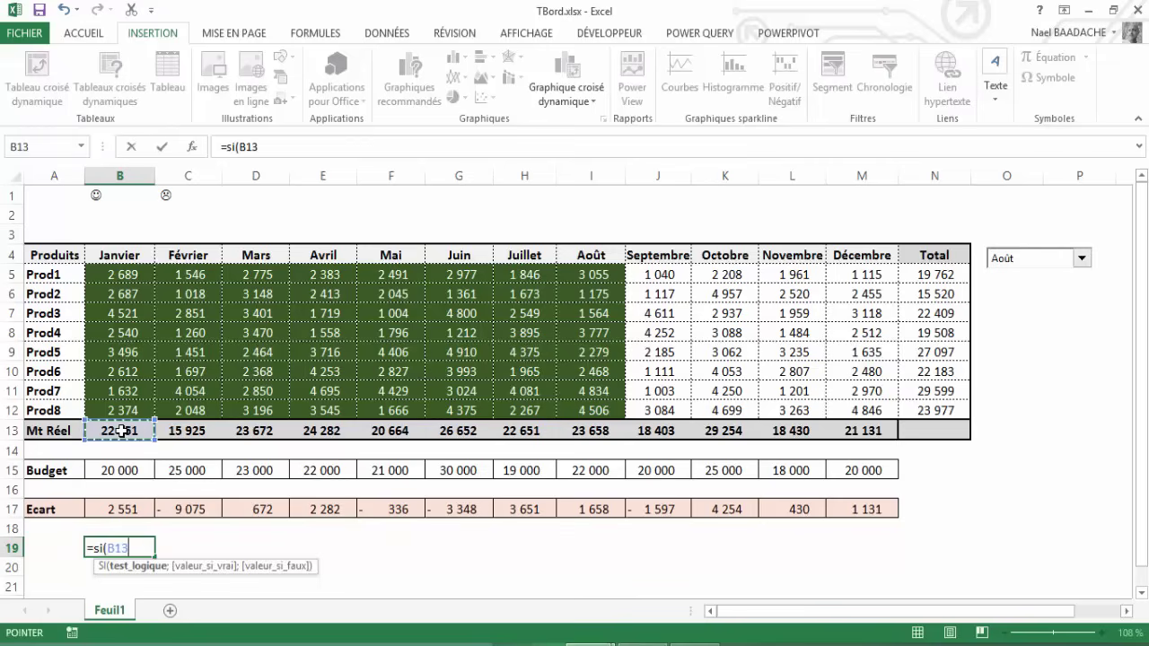
text(>=)
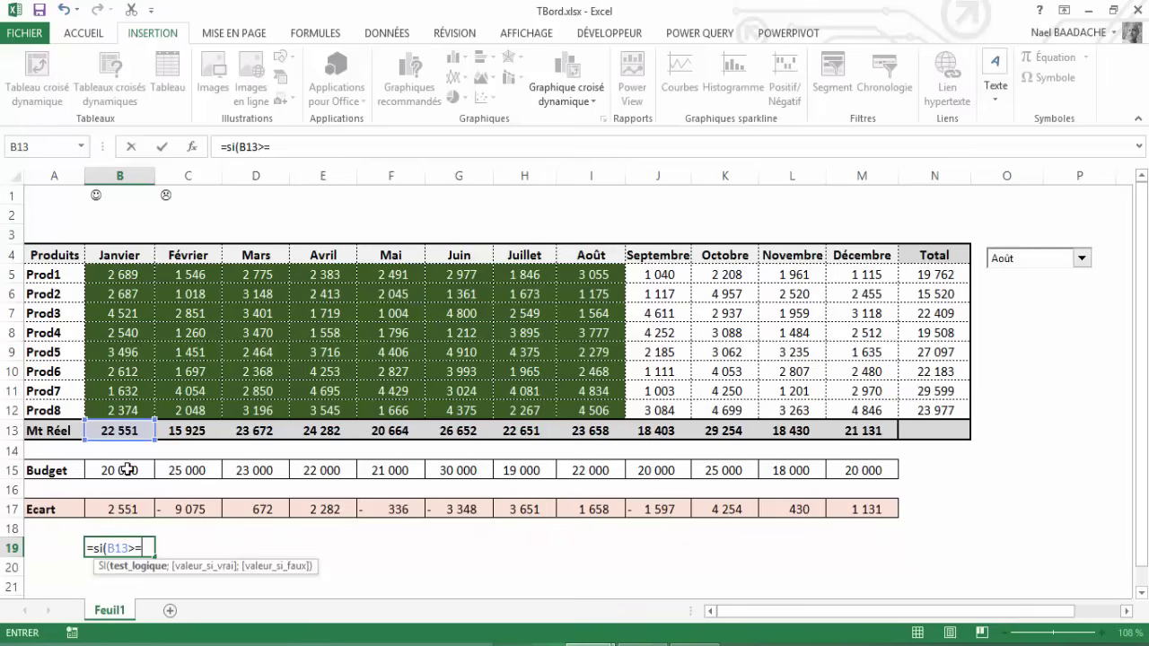
click(127, 469)
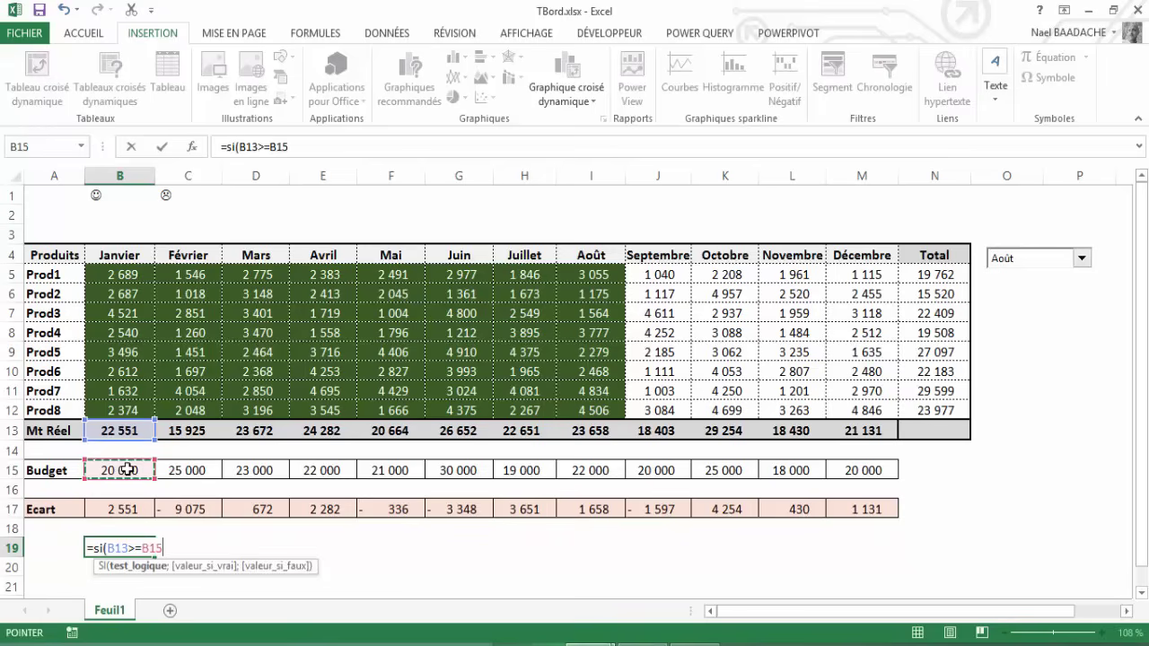
text(;)
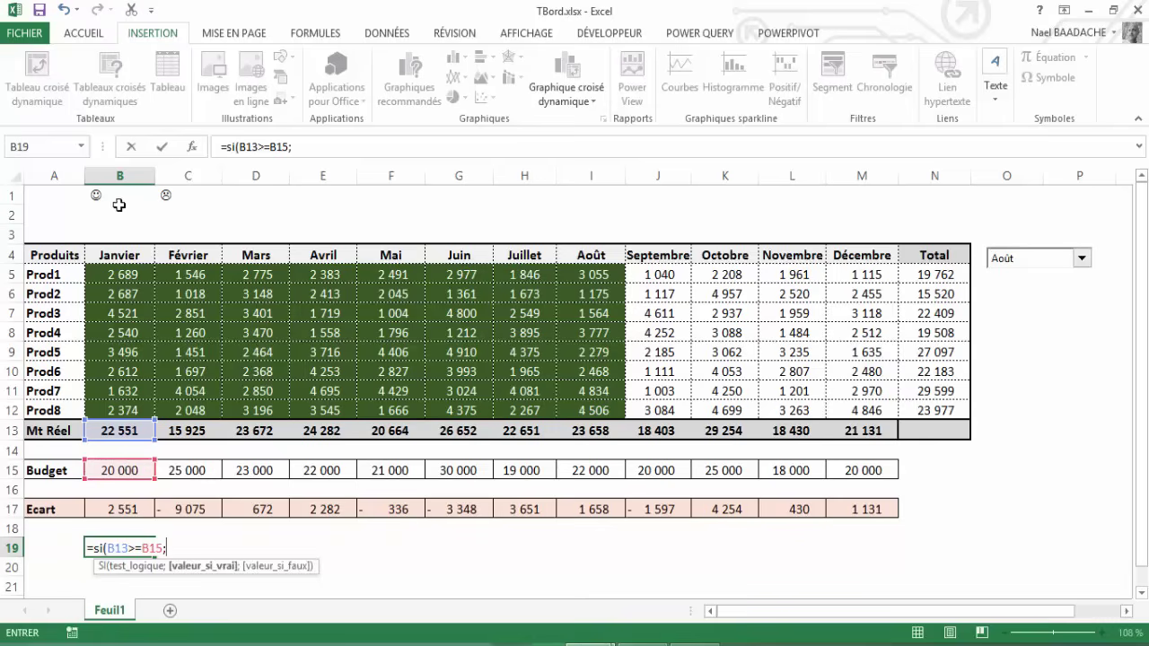
click(111, 198)
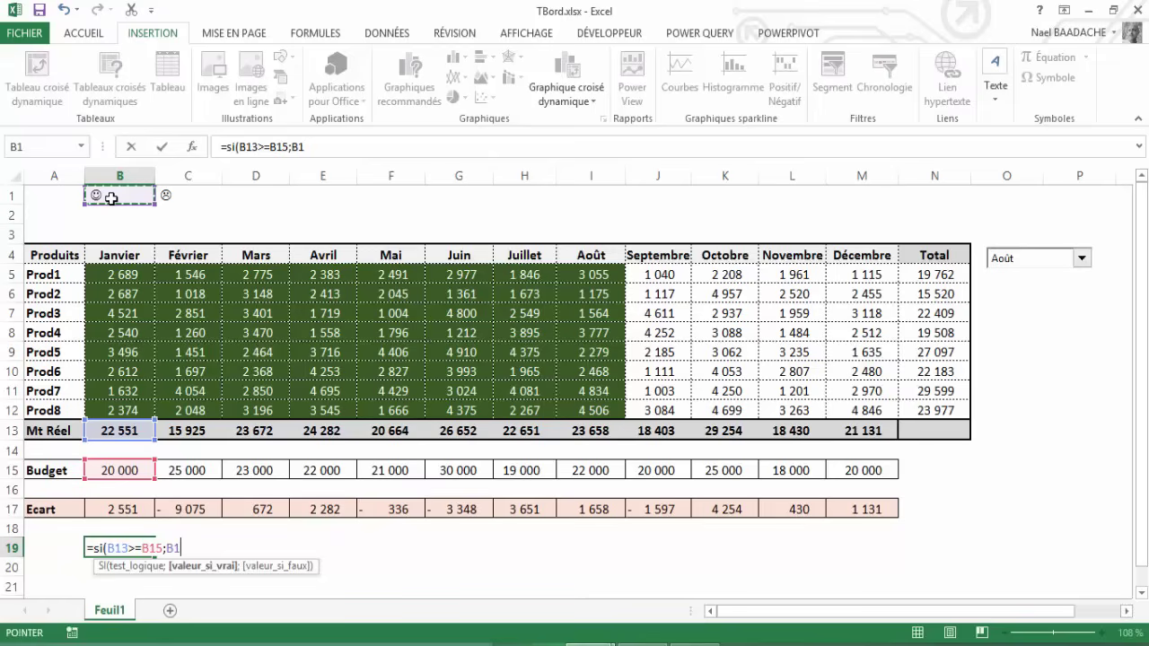
text(;)
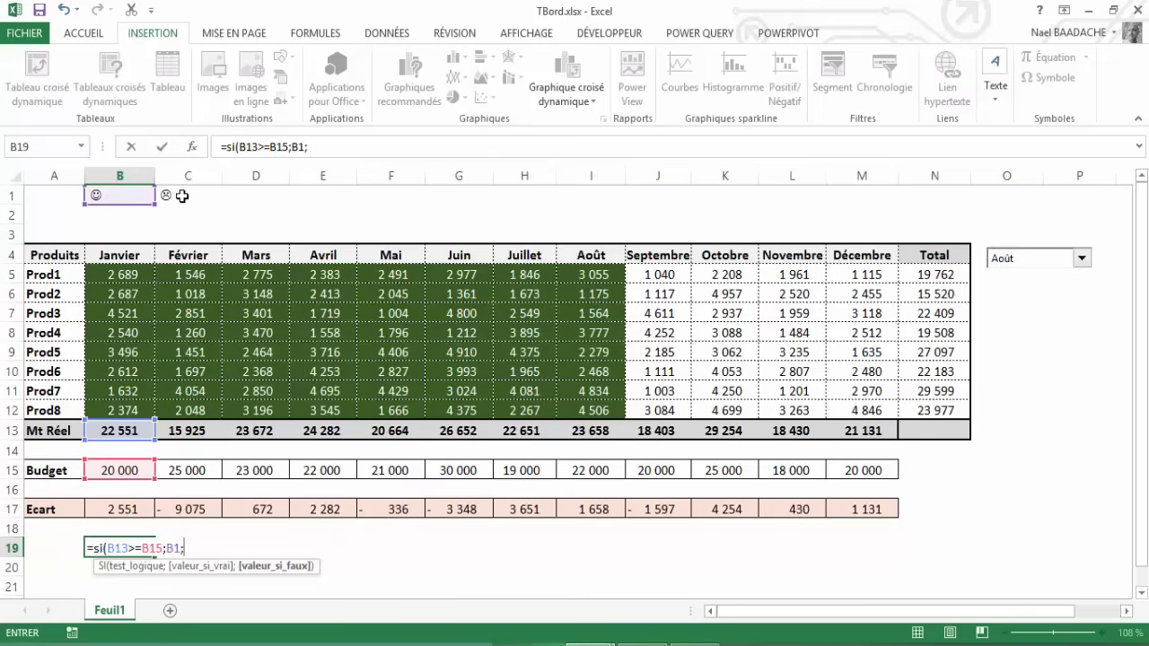
click(182, 194)
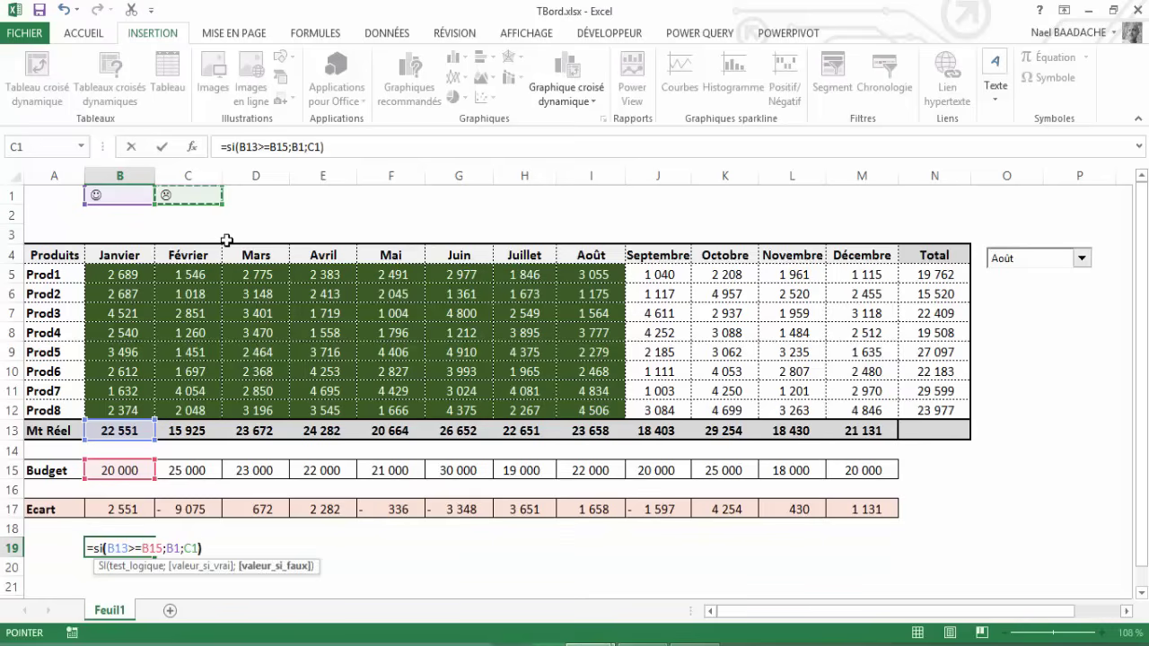
key(Return)
key(Up)
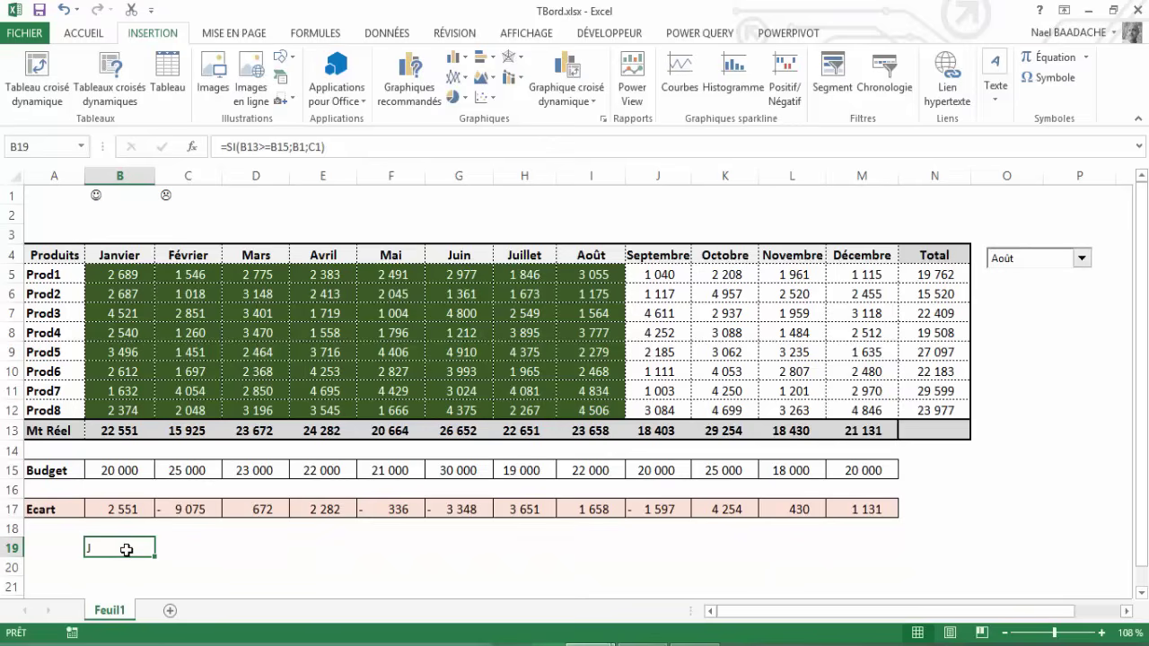
Lock B19's references to =SI(B$13>=B$15;$B$1;$C$1) and copy the cell
double_click(125, 550)
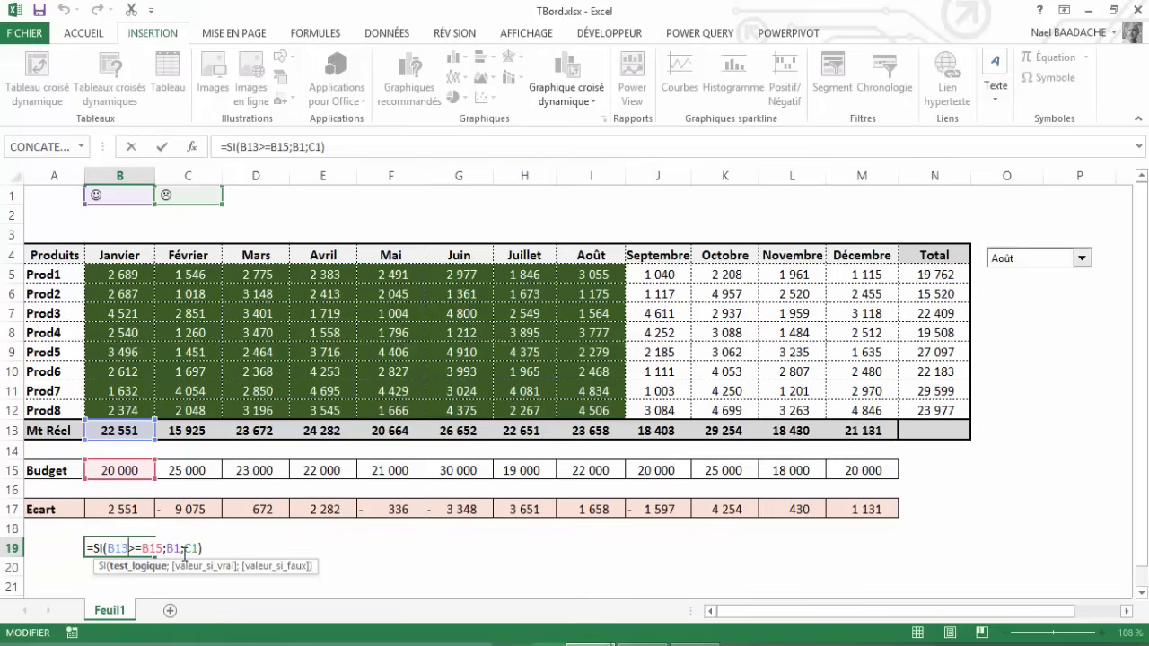
key(F4)
key(F4)
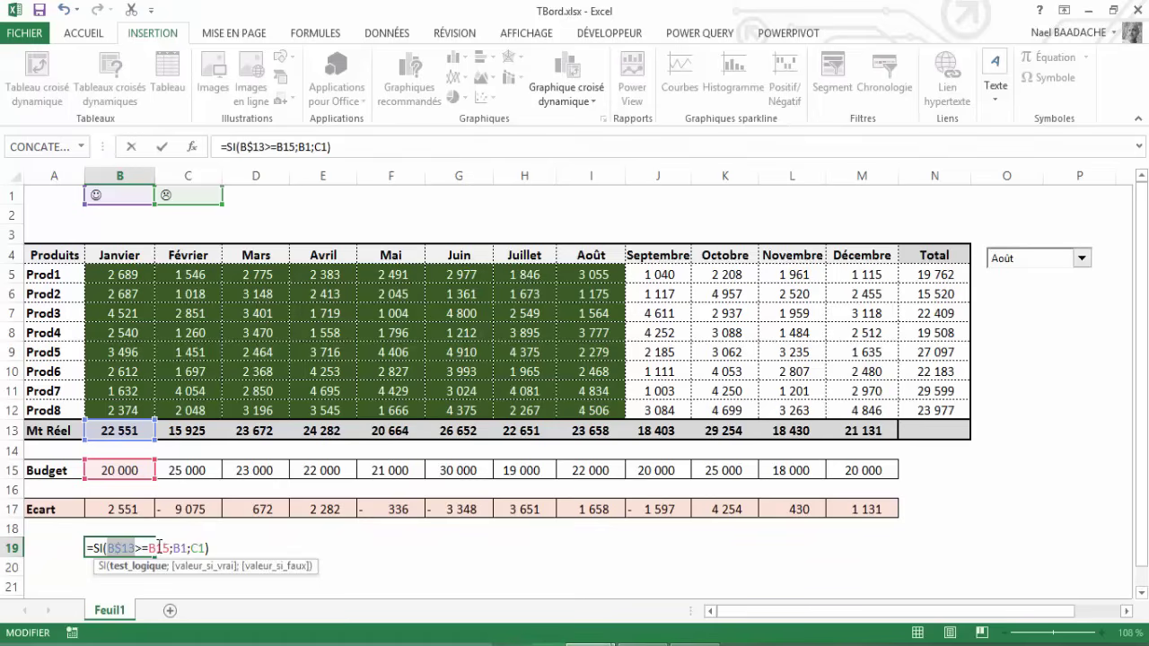
click(150, 547)
key(F4)
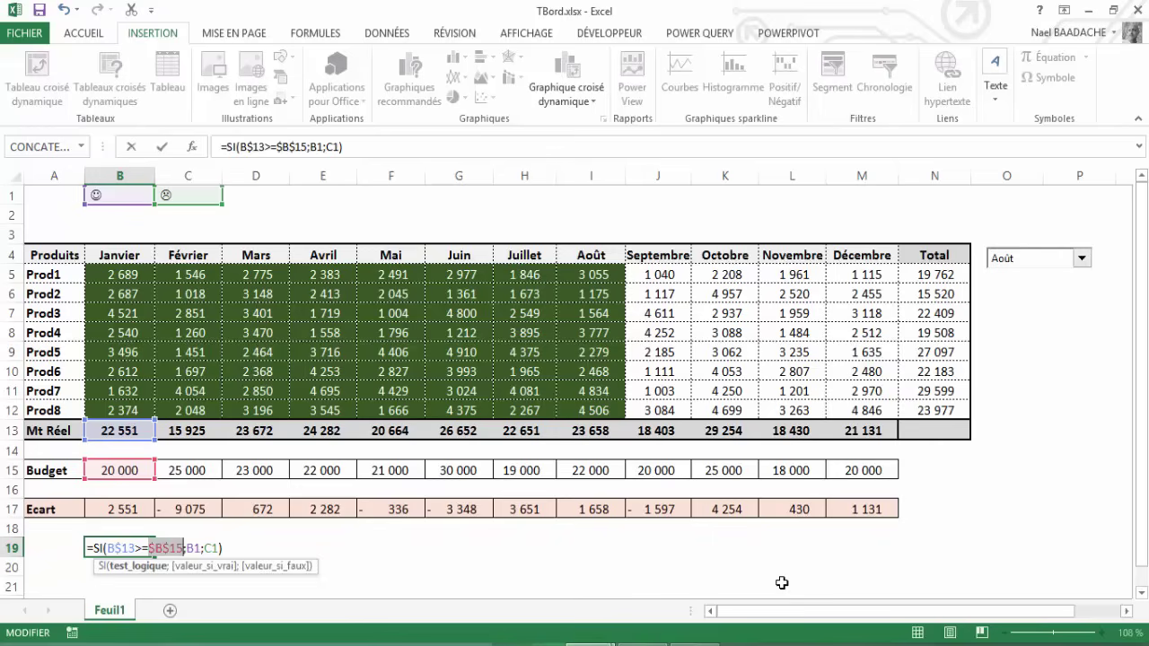
key(F4)
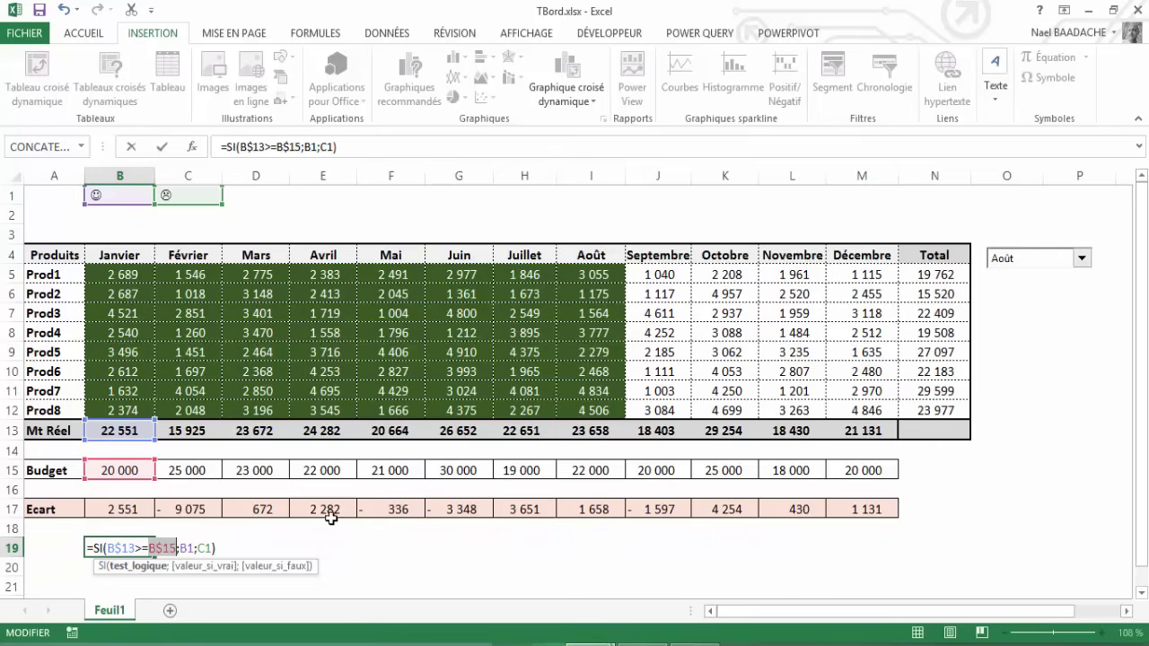
click(182, 547)
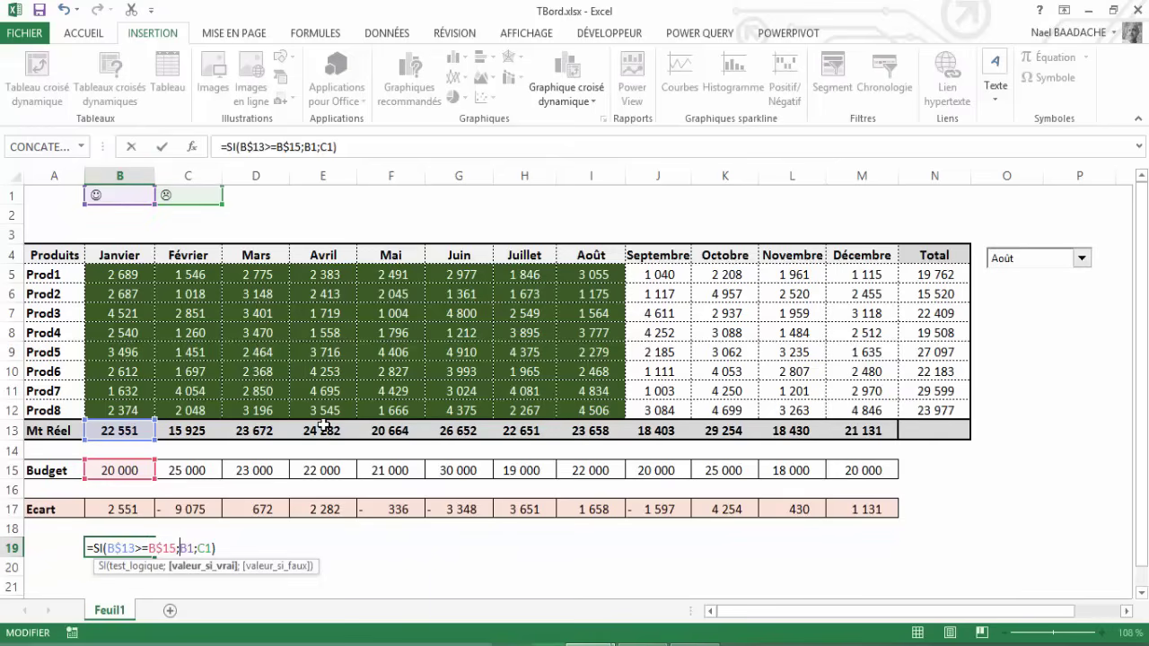
key(F4)
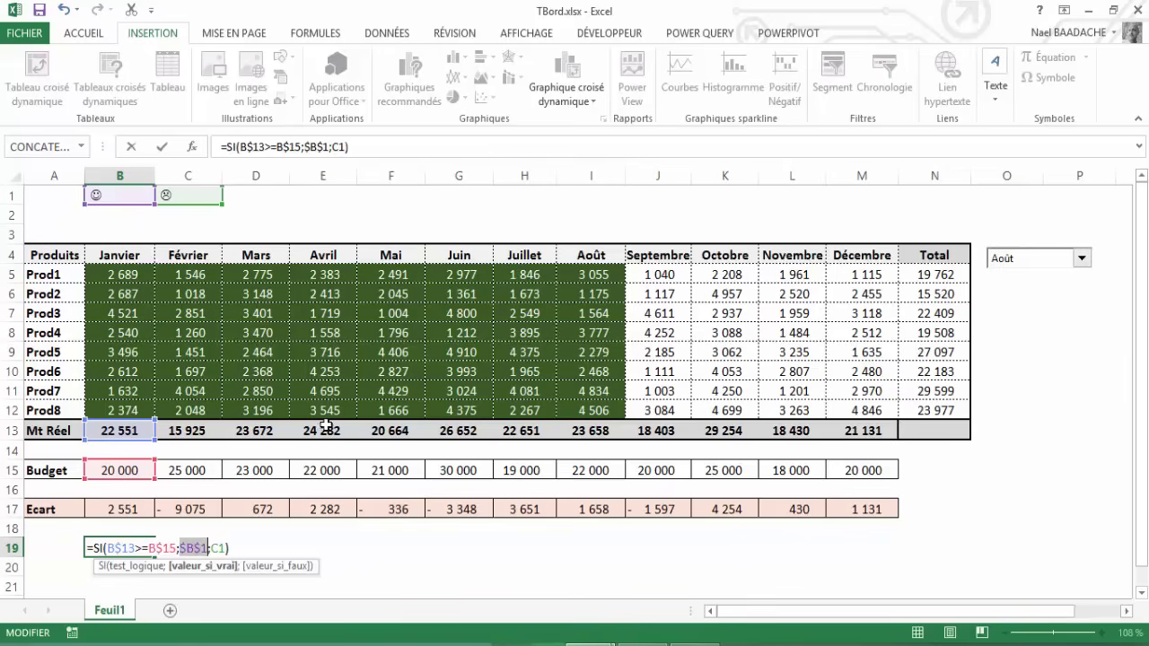
click(227, 547)
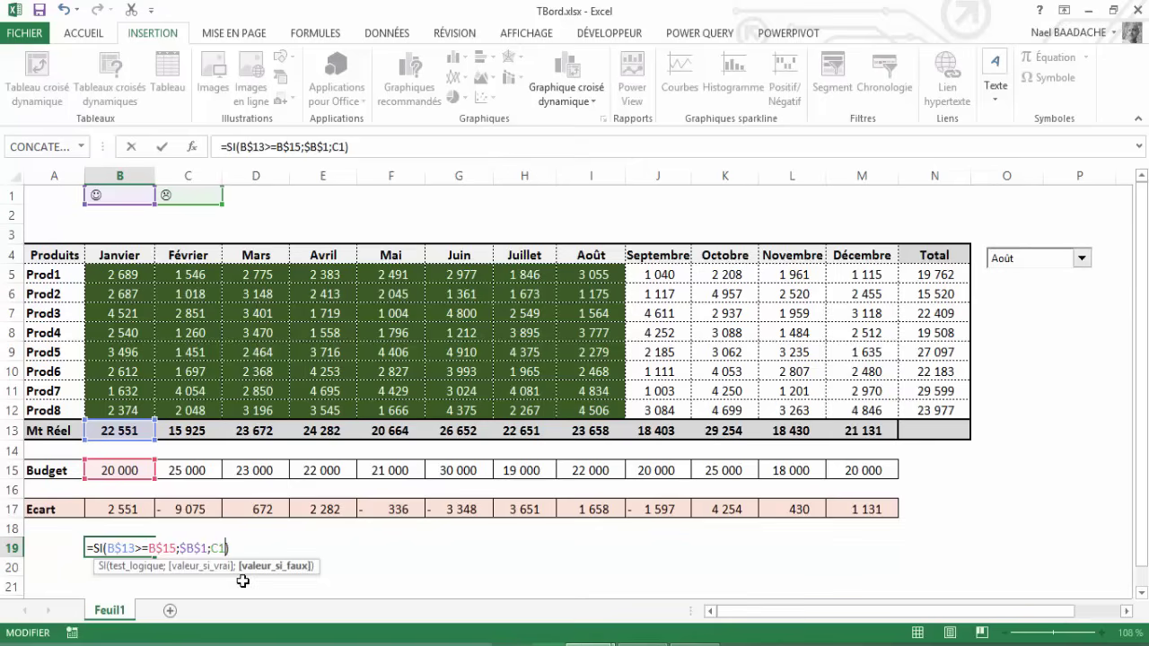
key(F4)
key(Return)
key(Up)
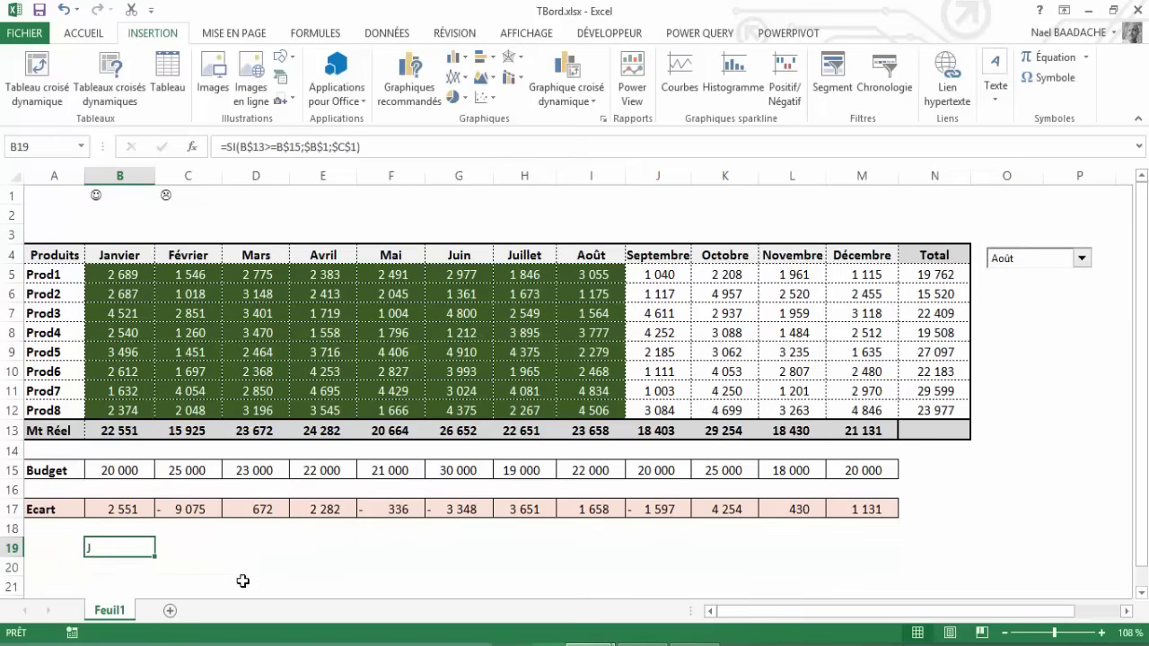
key(ctrl+c)
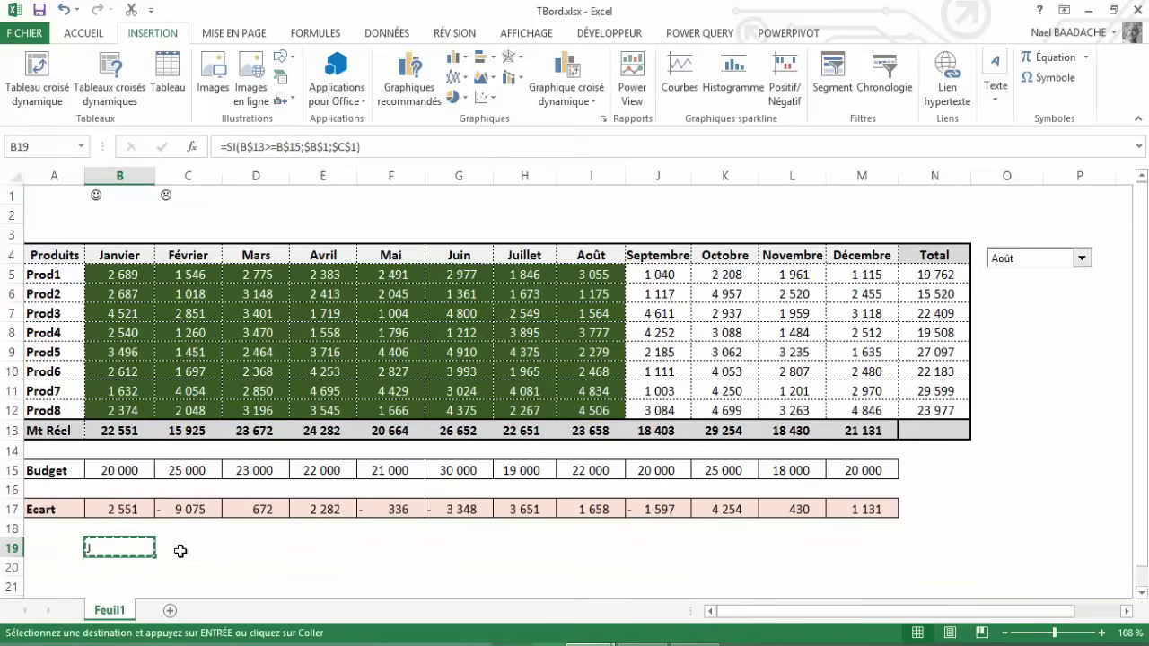
Paste the smiley formula into C19:M19 for Février to Décembre, then select B19:M19
drag(184, 549, 861, 546)
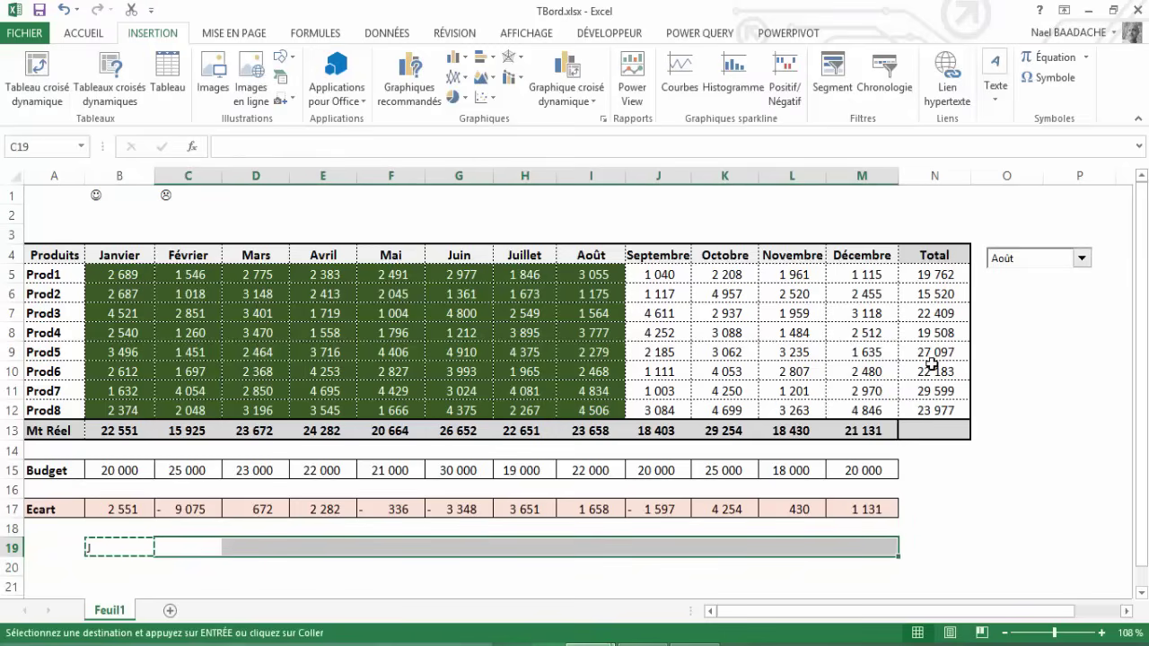
key(ctrl+v)
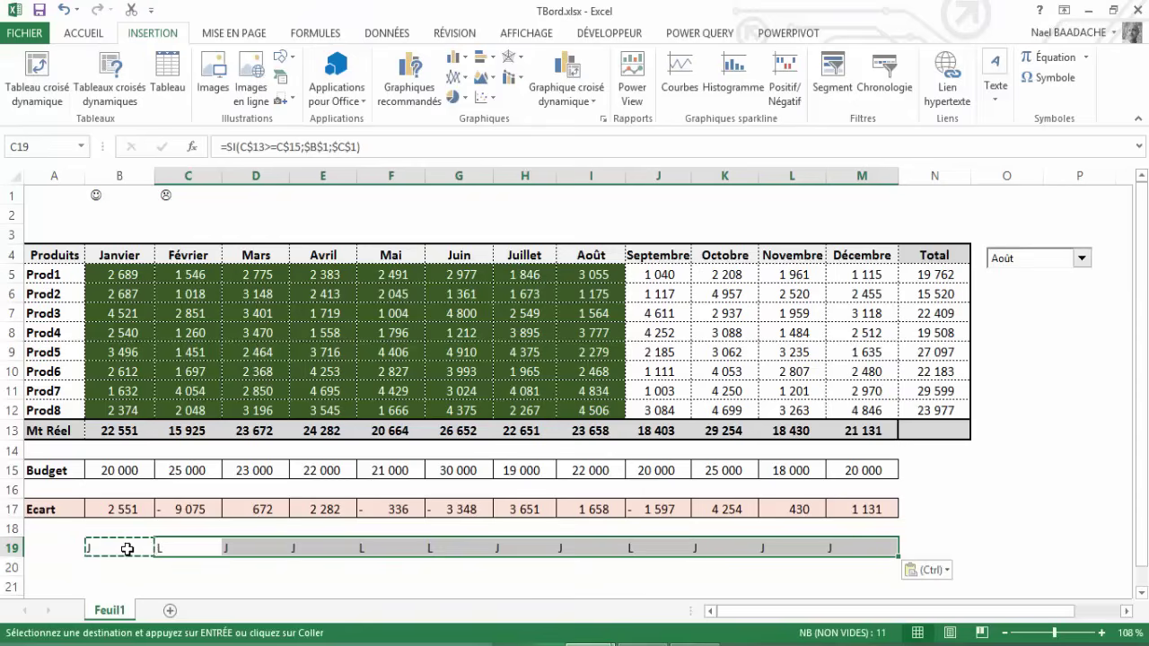
key(Escape)
drag(104, 546, 848, 552)
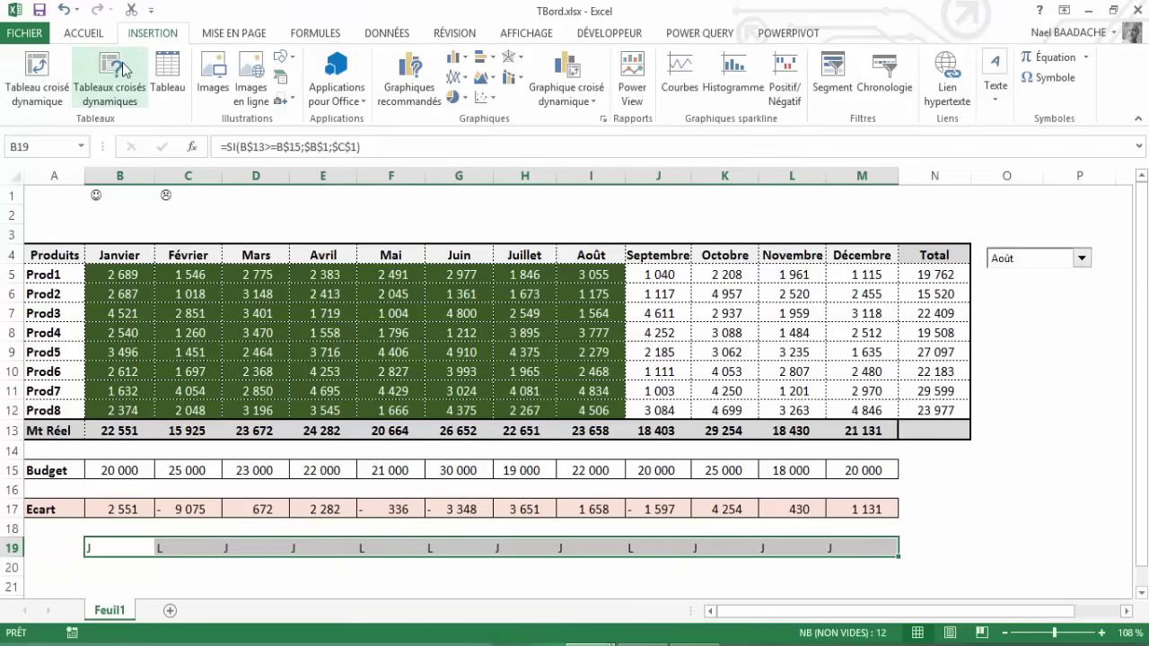
Format B19:M19 in Wingdings so the J and L letters display as faces
right_click(460, 552)
click(500, 479)
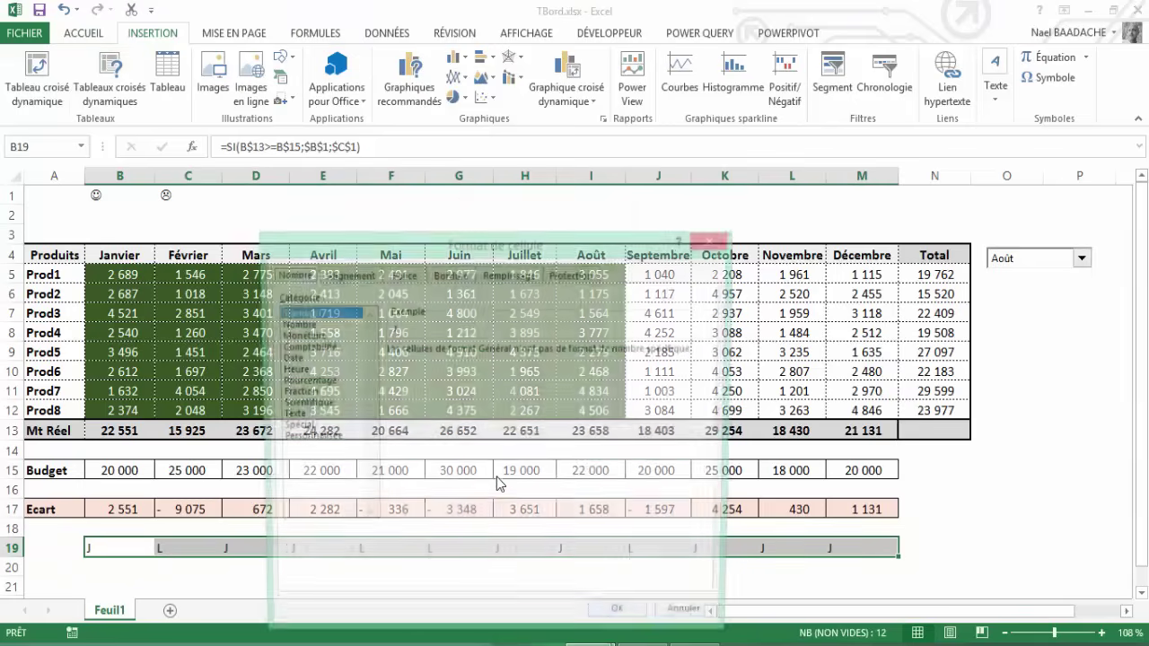
drag(478, 243, 759, 62)
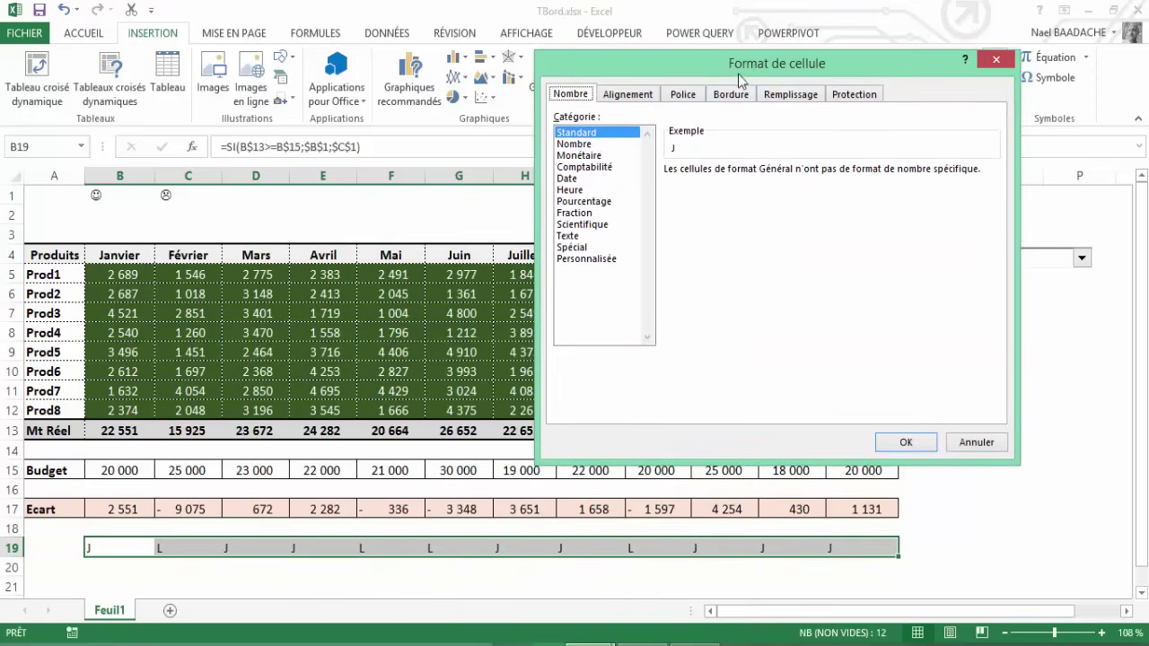
click(683, 97)
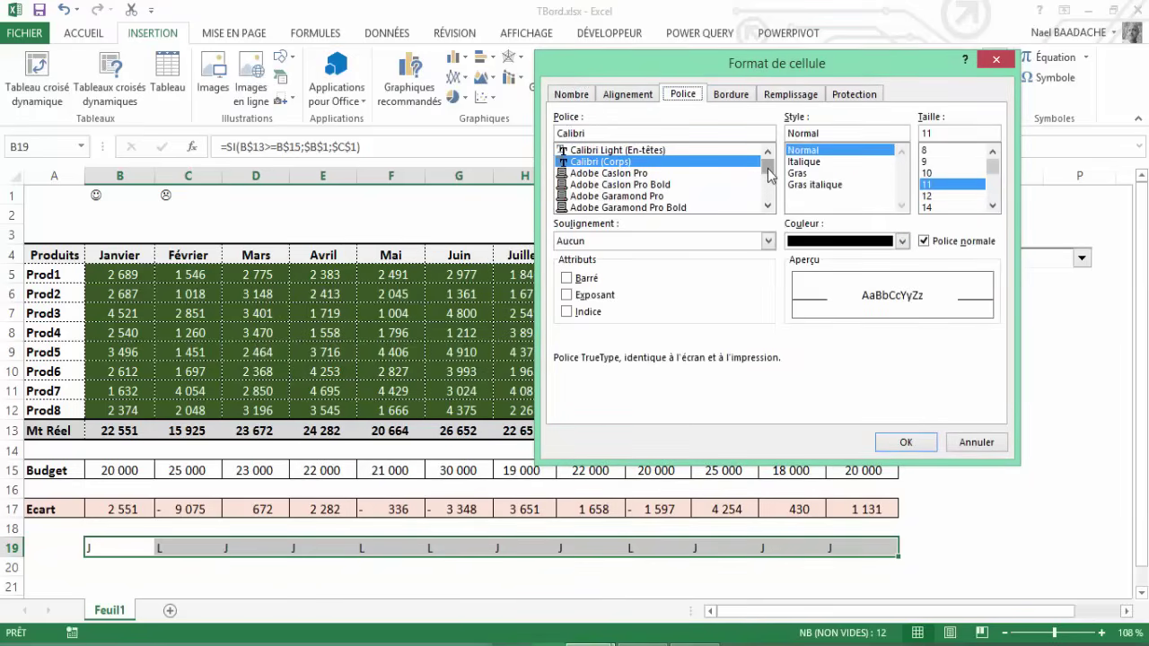
drag(768, 176, 768, 202)
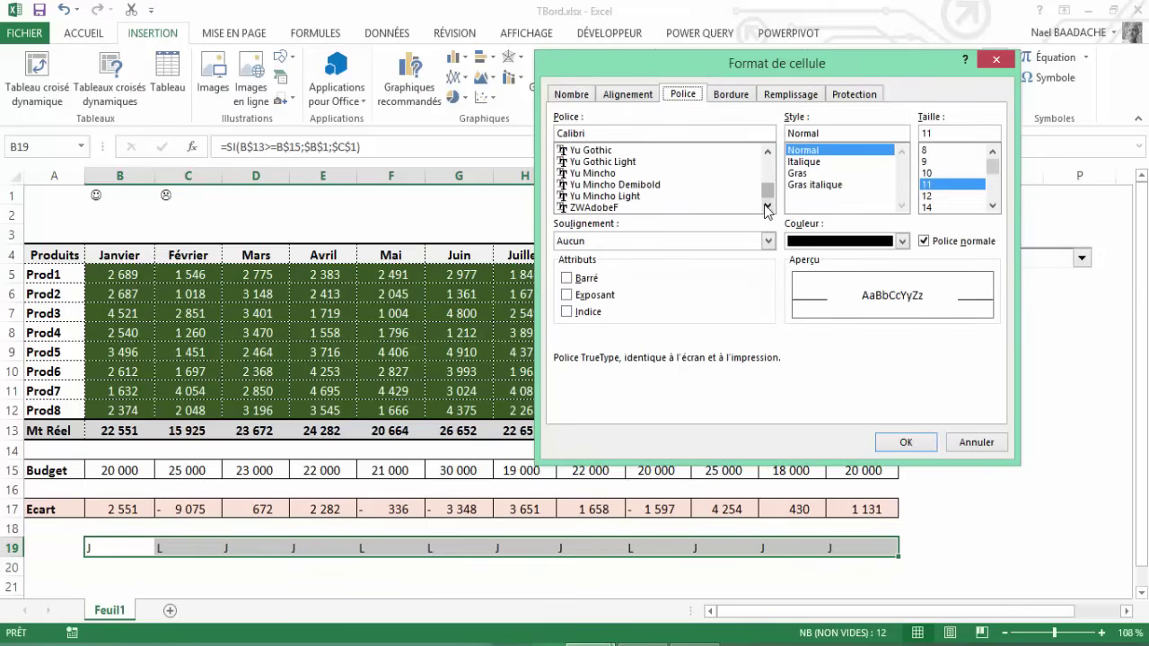
scroll(765, 206, up, 2)
click(607, 185)
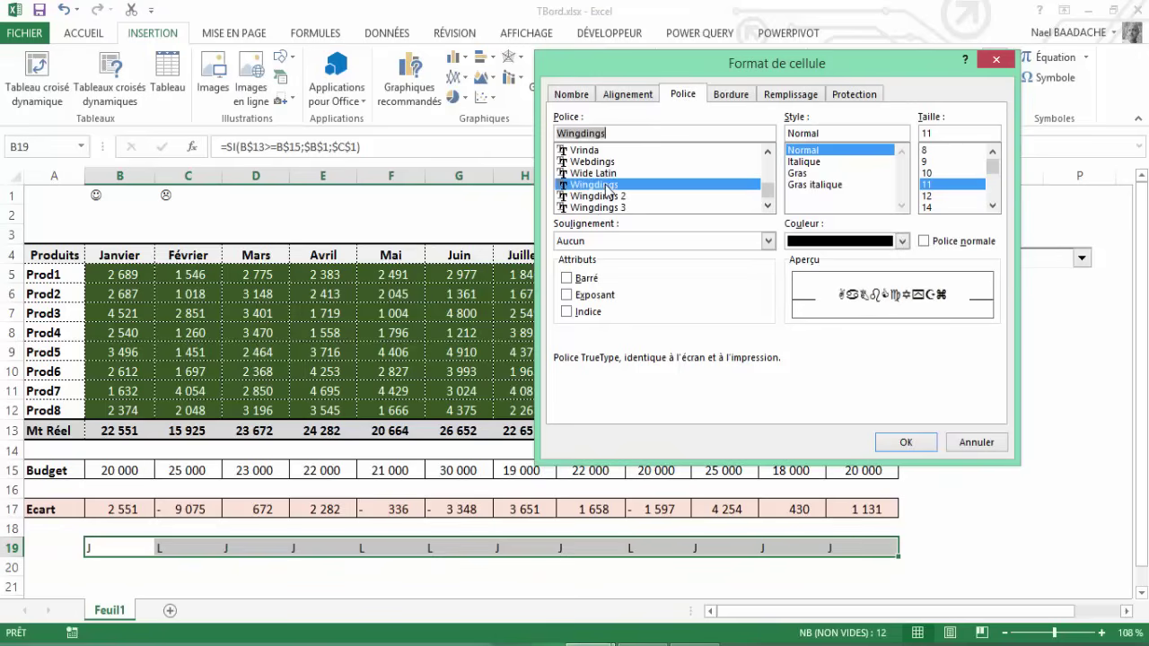
click(904, 442)
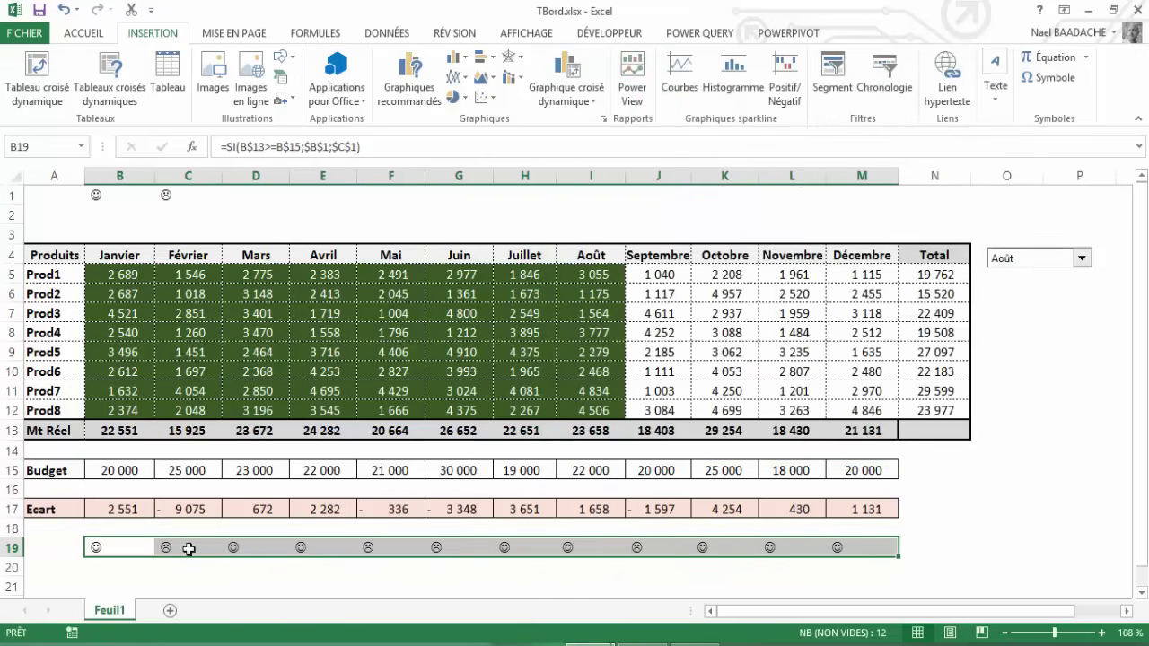
Enlarge the row 19 smileys by three font-size steps and centre them
click(95, 39)
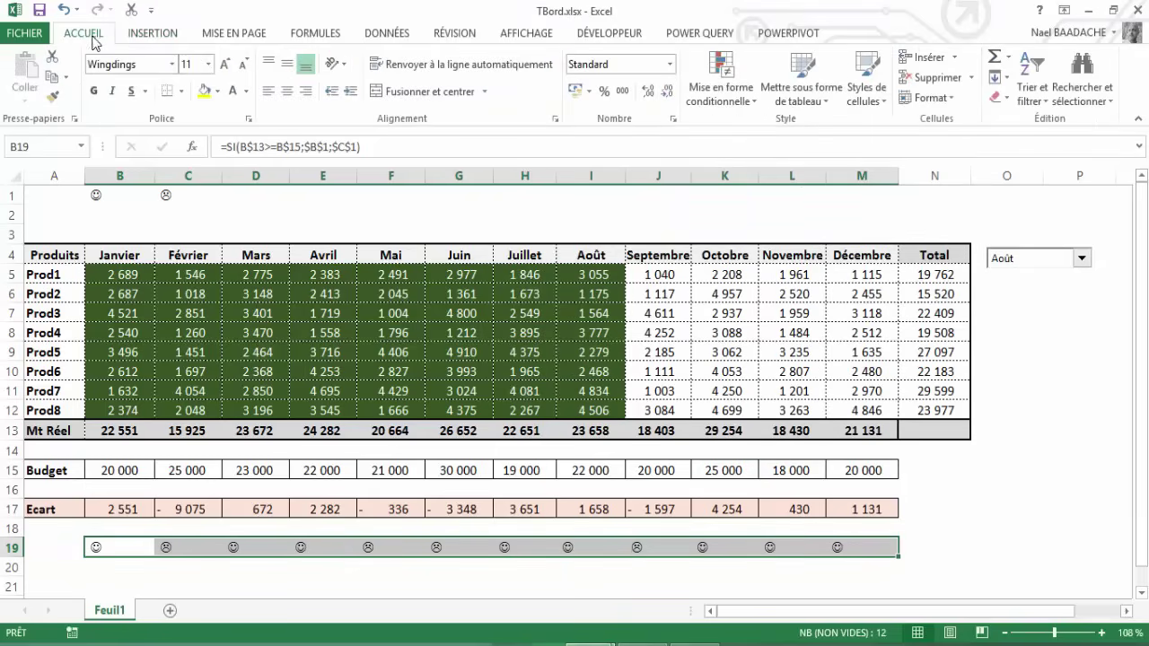
click(225, 65)
click(225, 64)
click(225, 64)
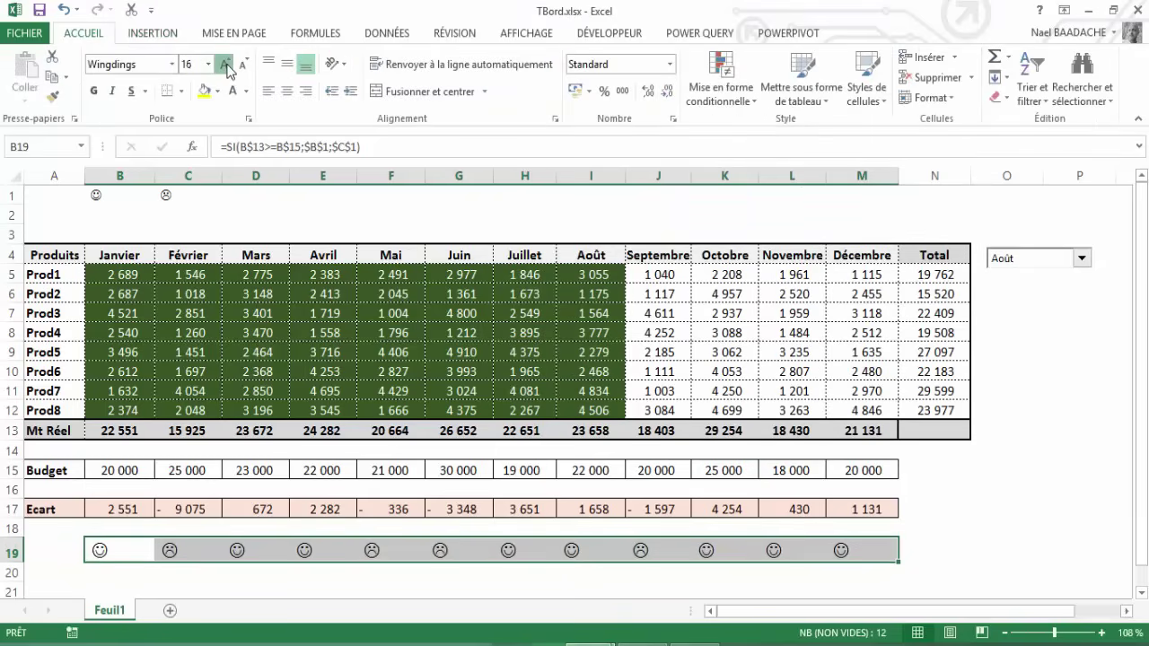
click(286, 91)
Review January and February Ecart values and smiley formulas, then select the smiley row
click(117, 562)
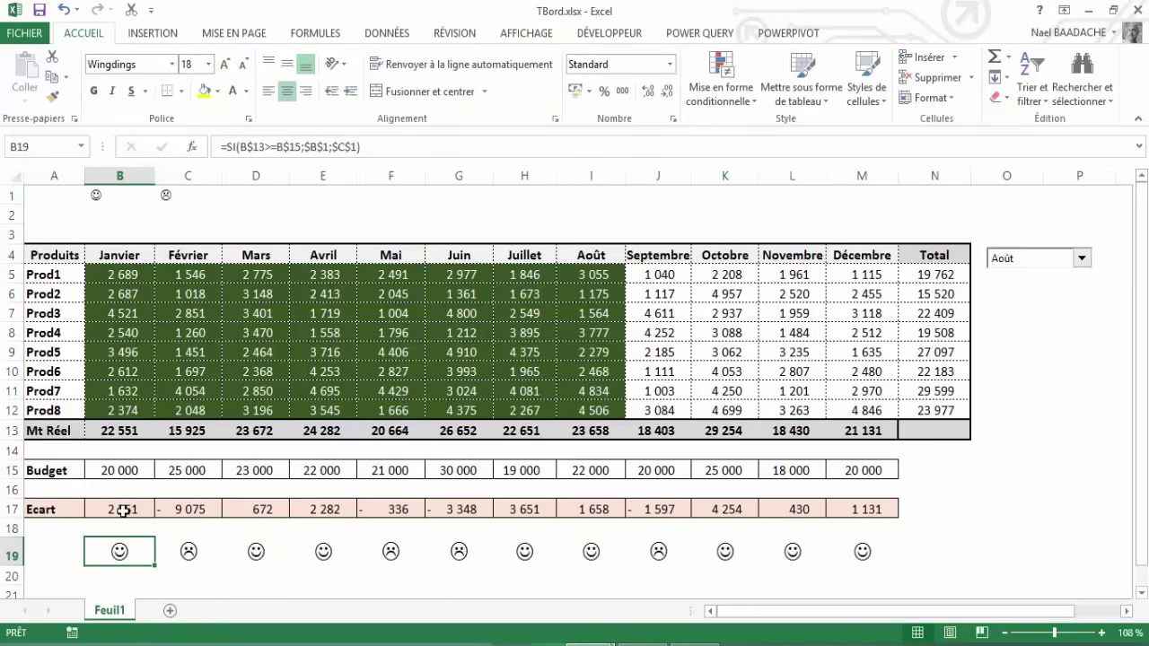
click(122, 511)
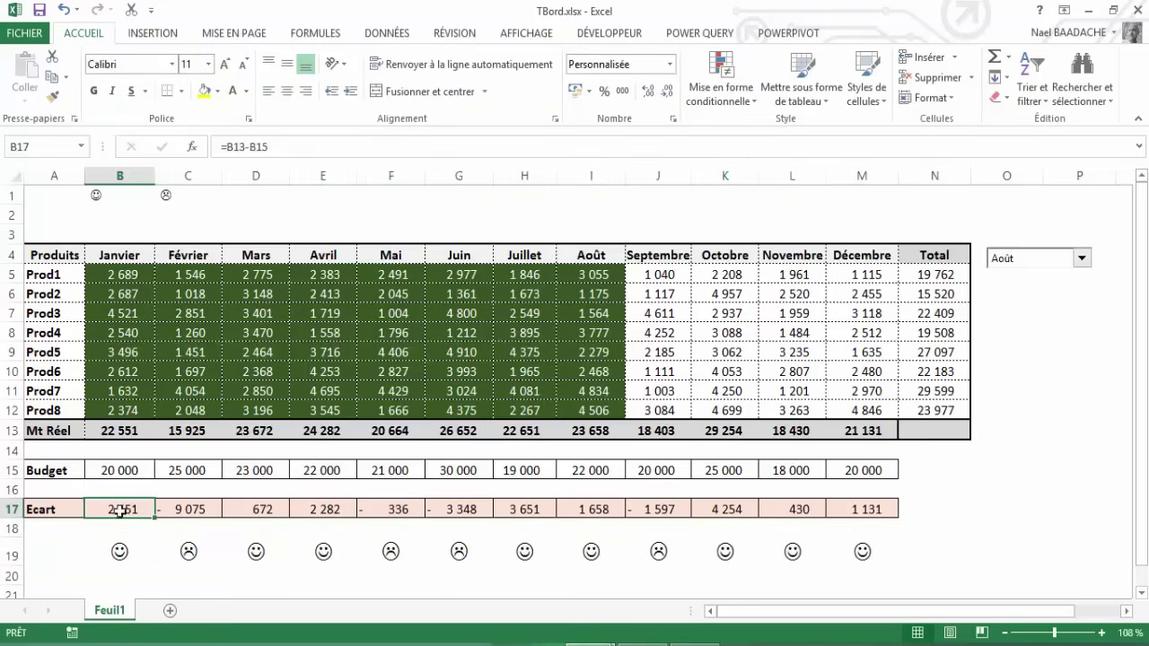
click(117, 558)
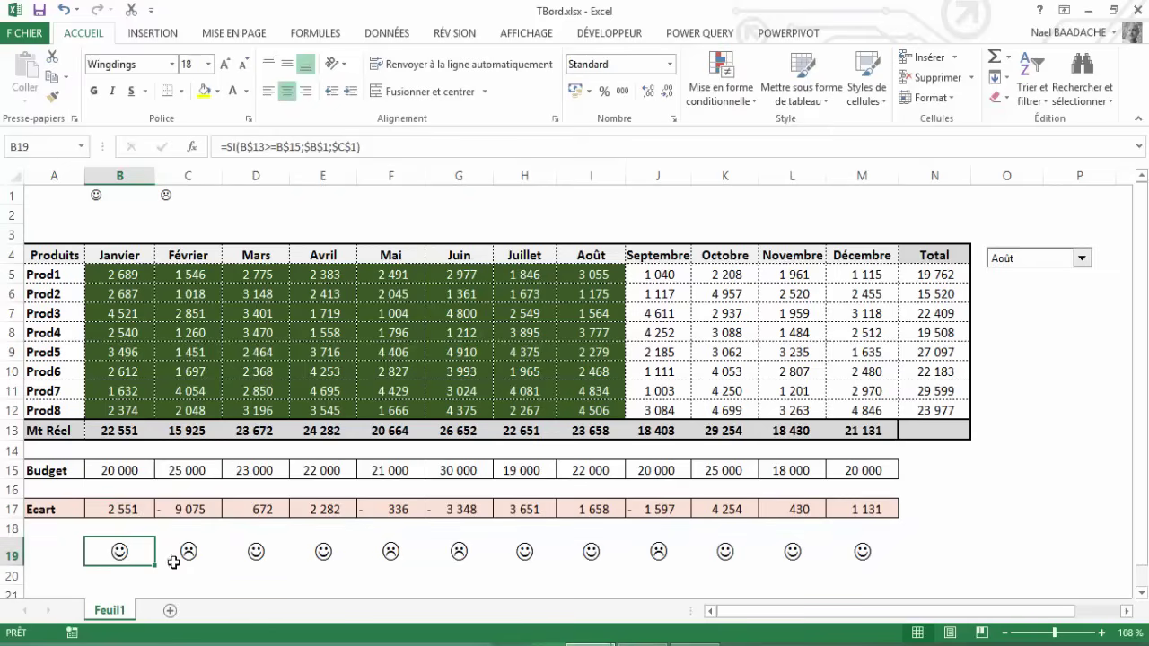
click(191, 510)
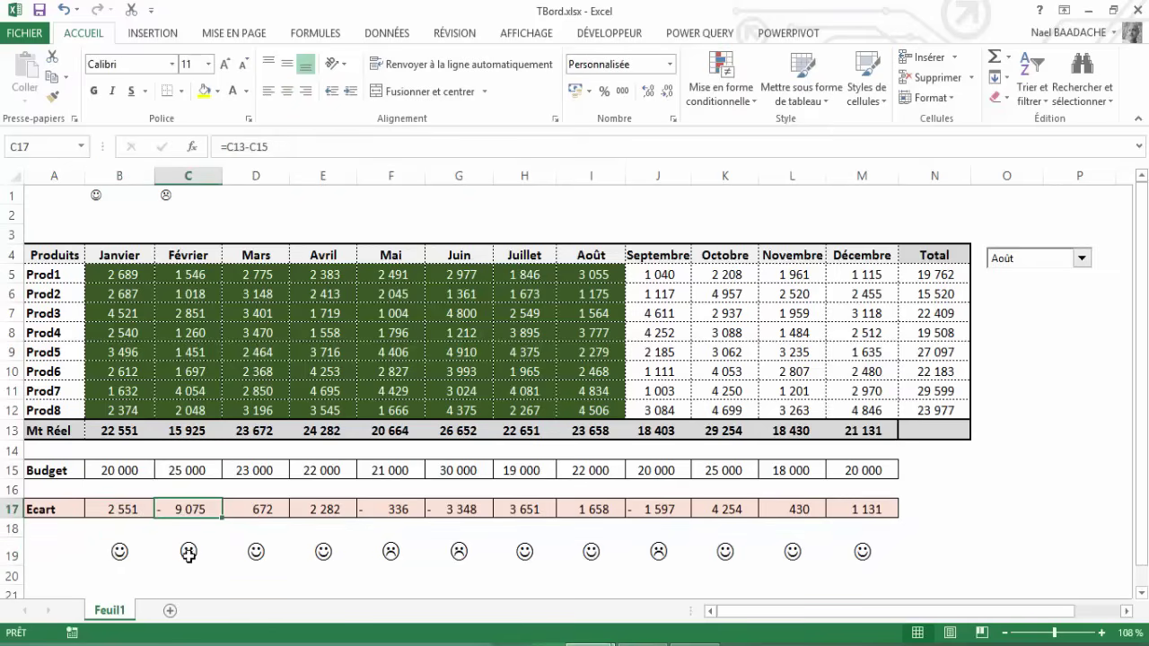
click(187, 555)
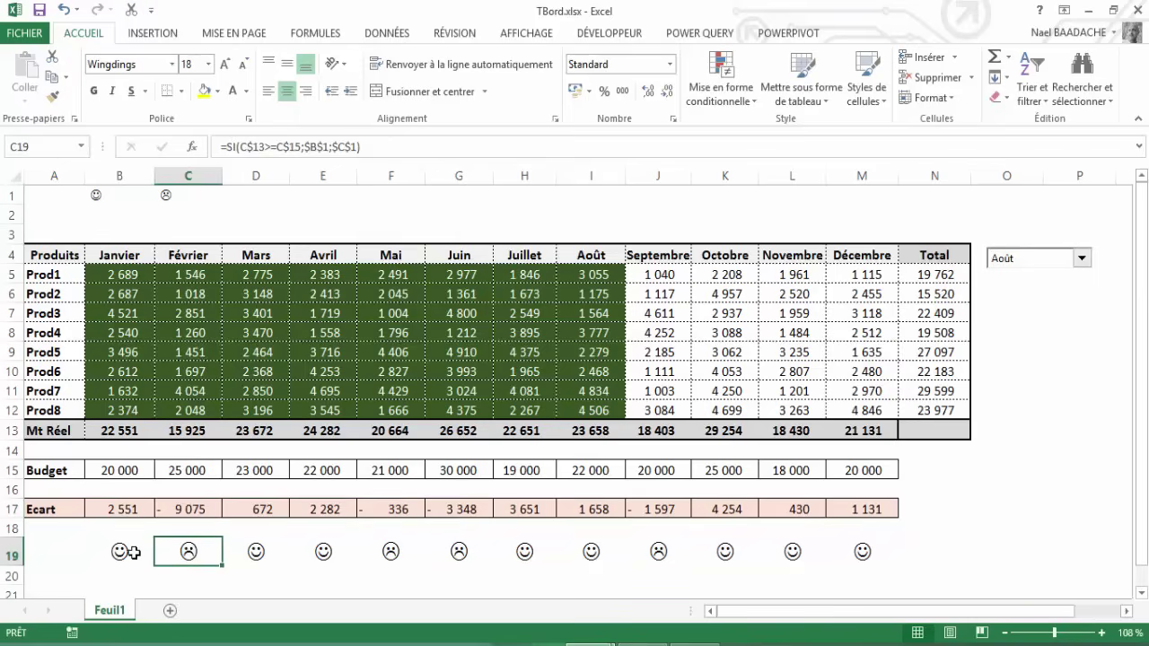
key(ctrl+shift+Right)
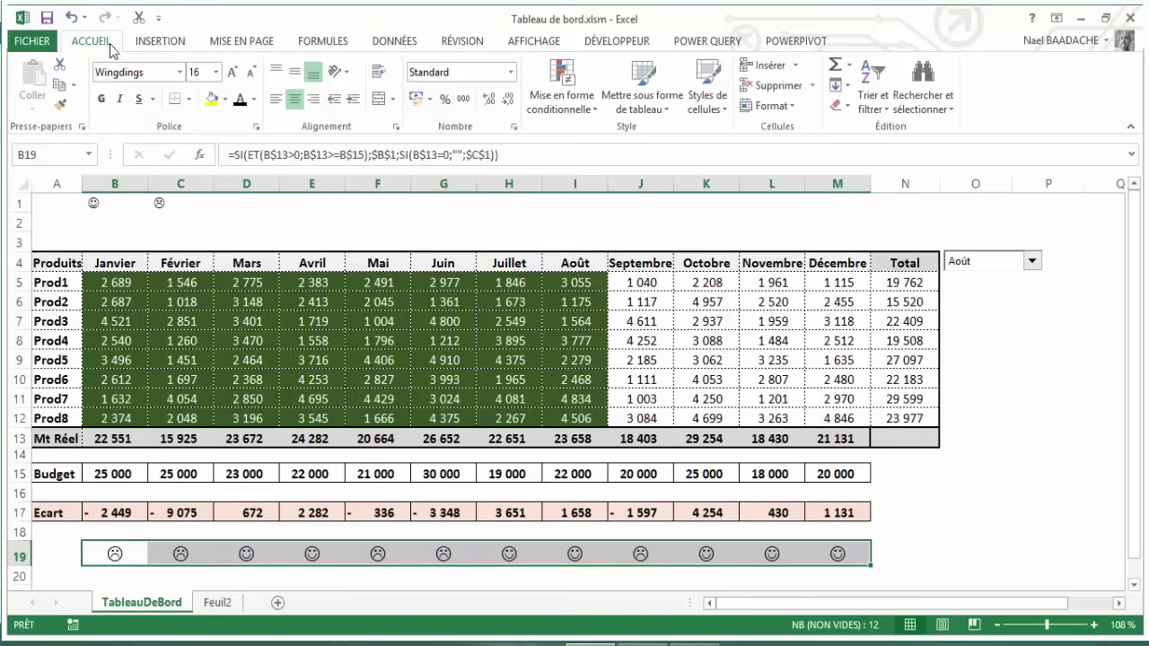
Add a conditional formatting formula rule =B$19=$B$1 with a dark green fill
click(563, 94)
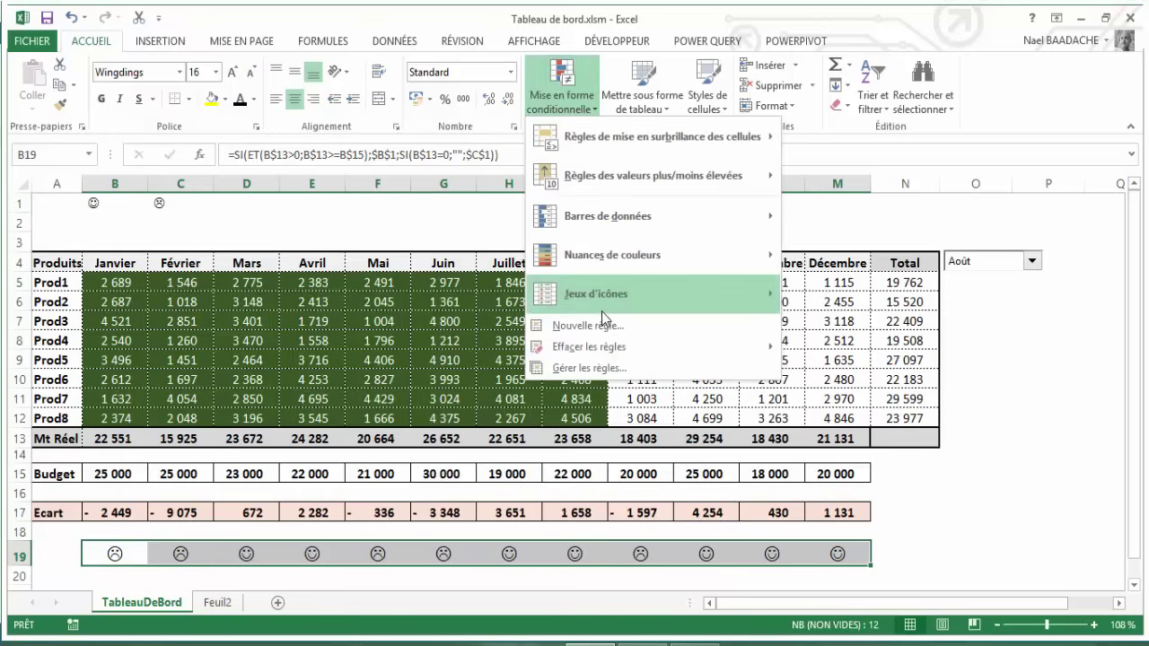
click(607, 327)
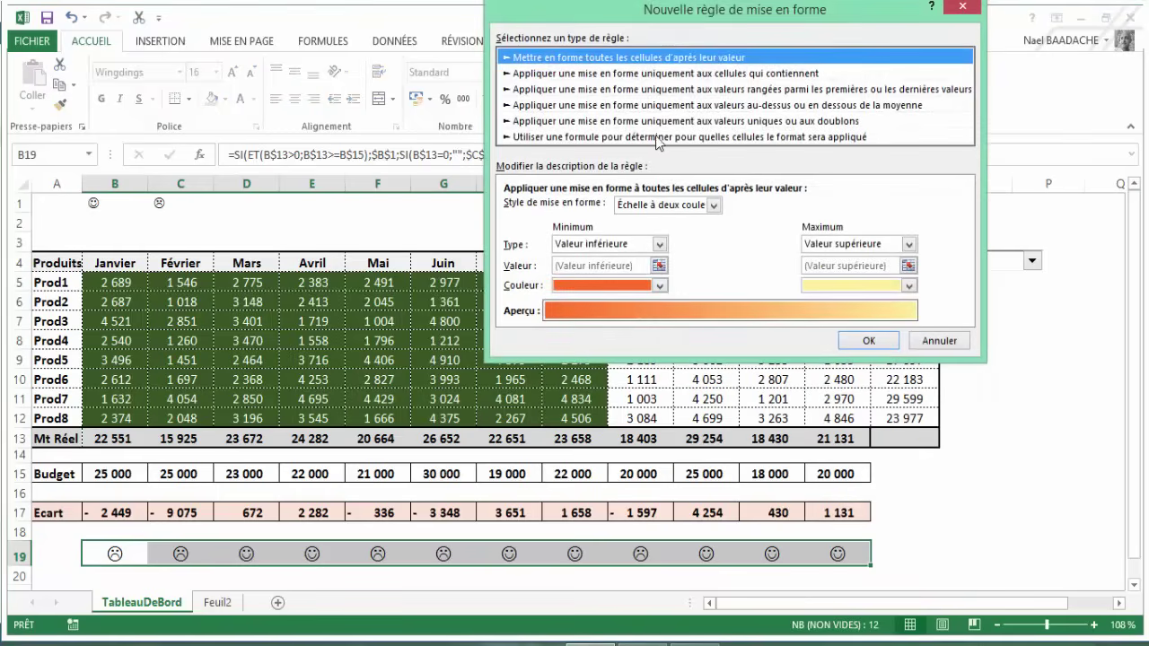
click(655, 138)
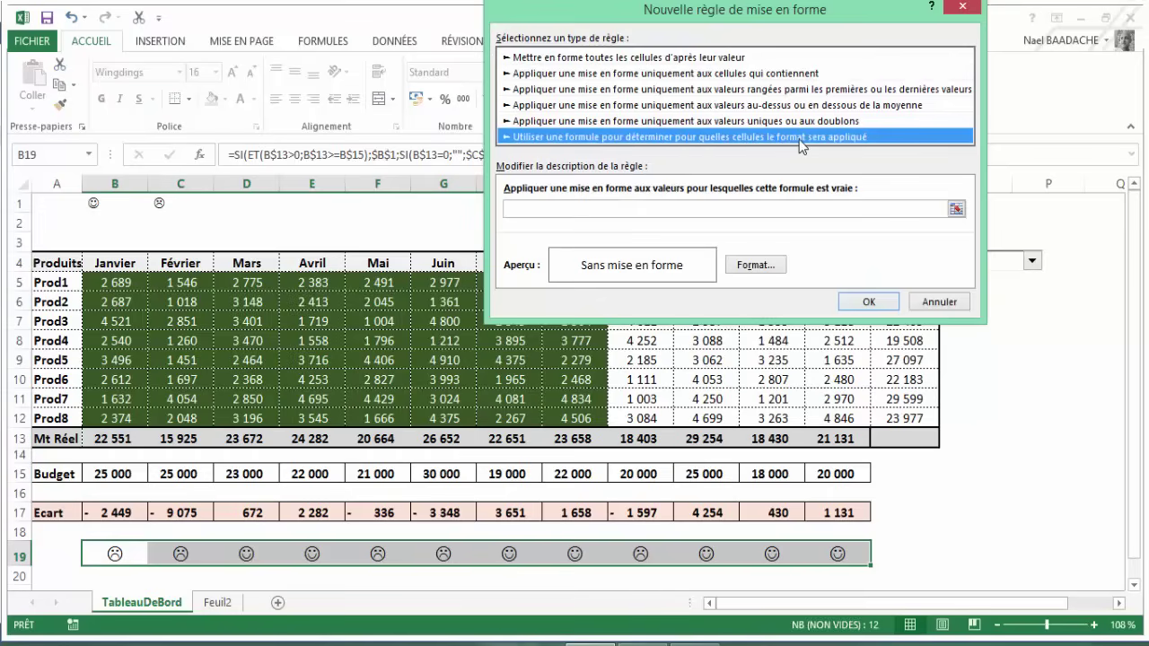
click(525, 209)
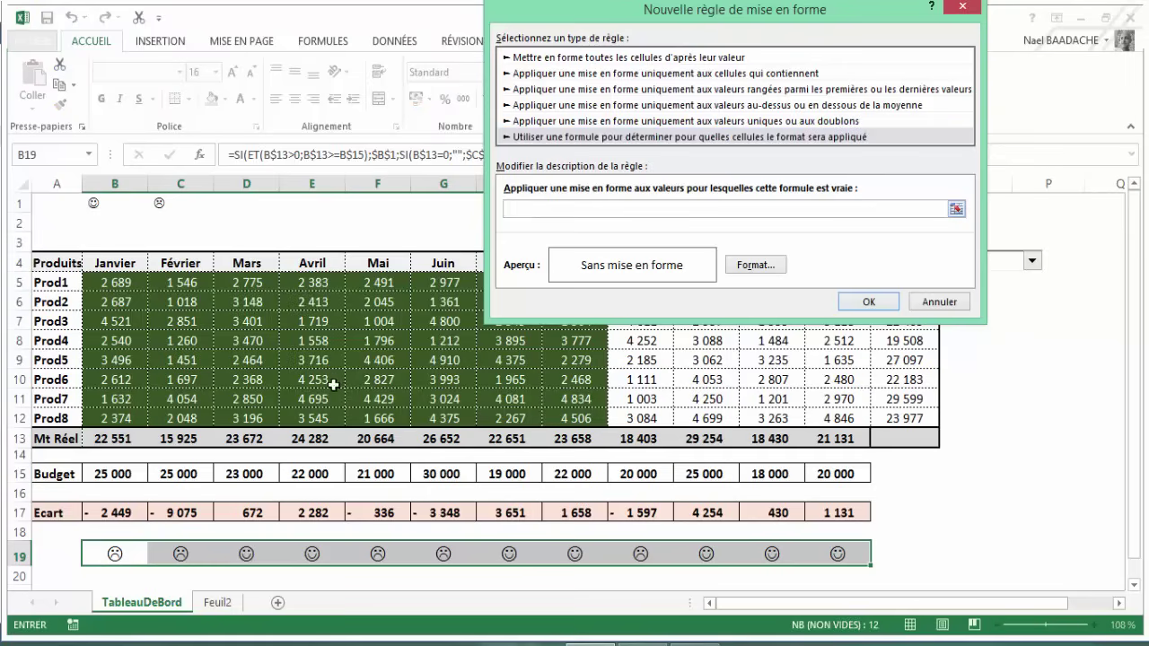
click(116, 553)
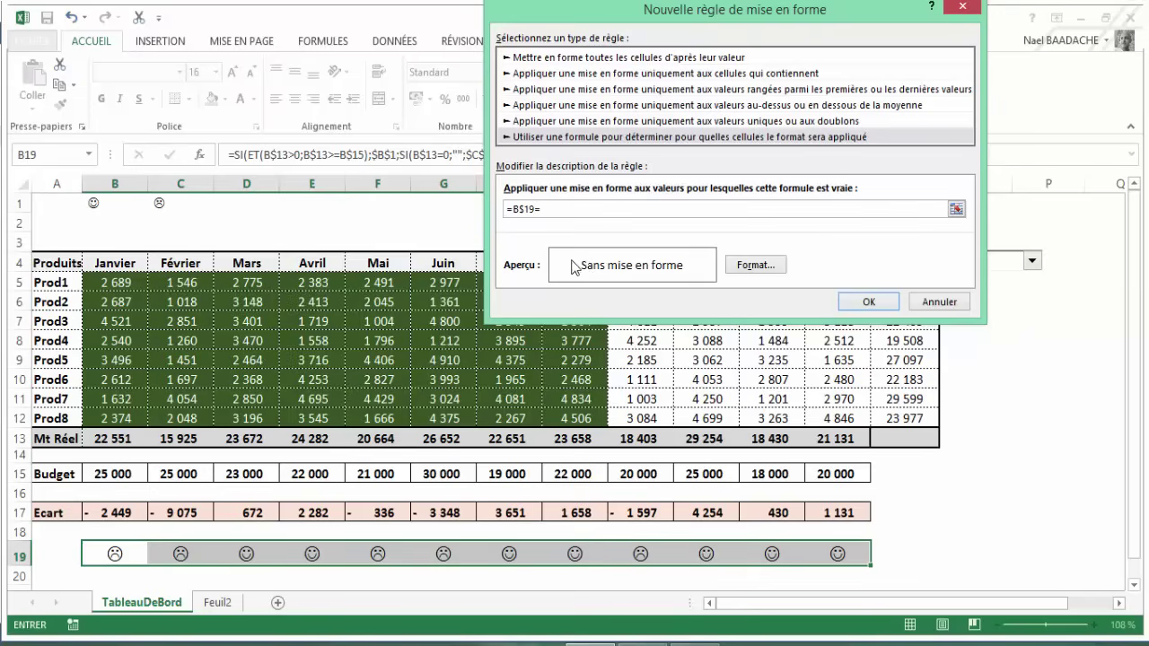
click(97, 202)
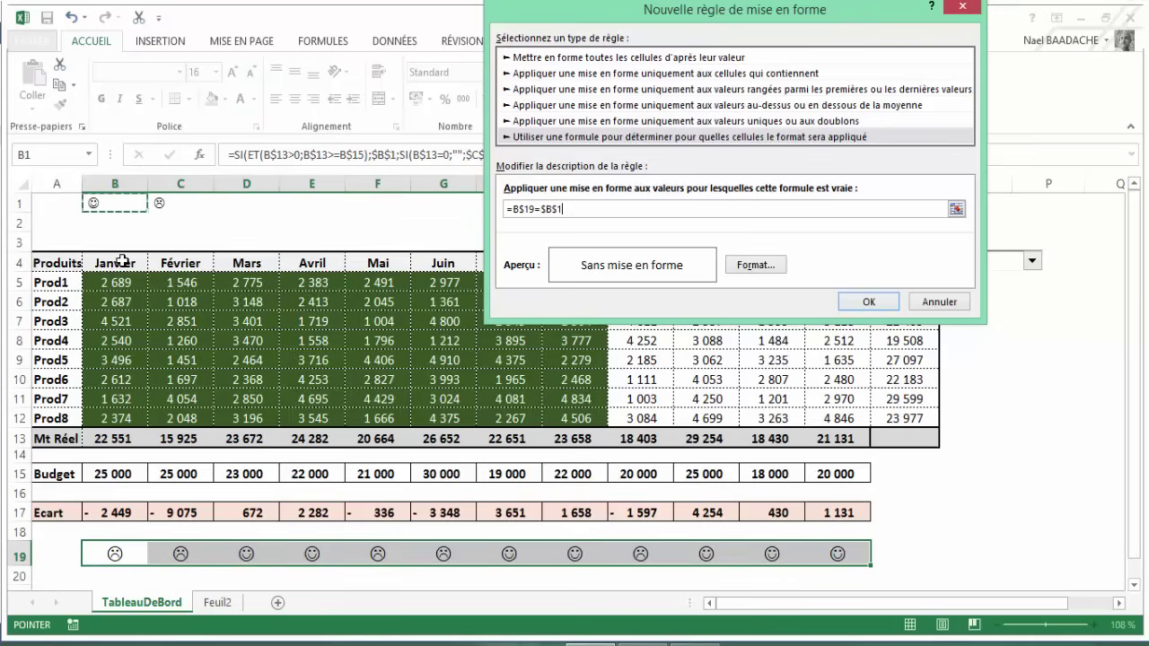
click(767, 269)
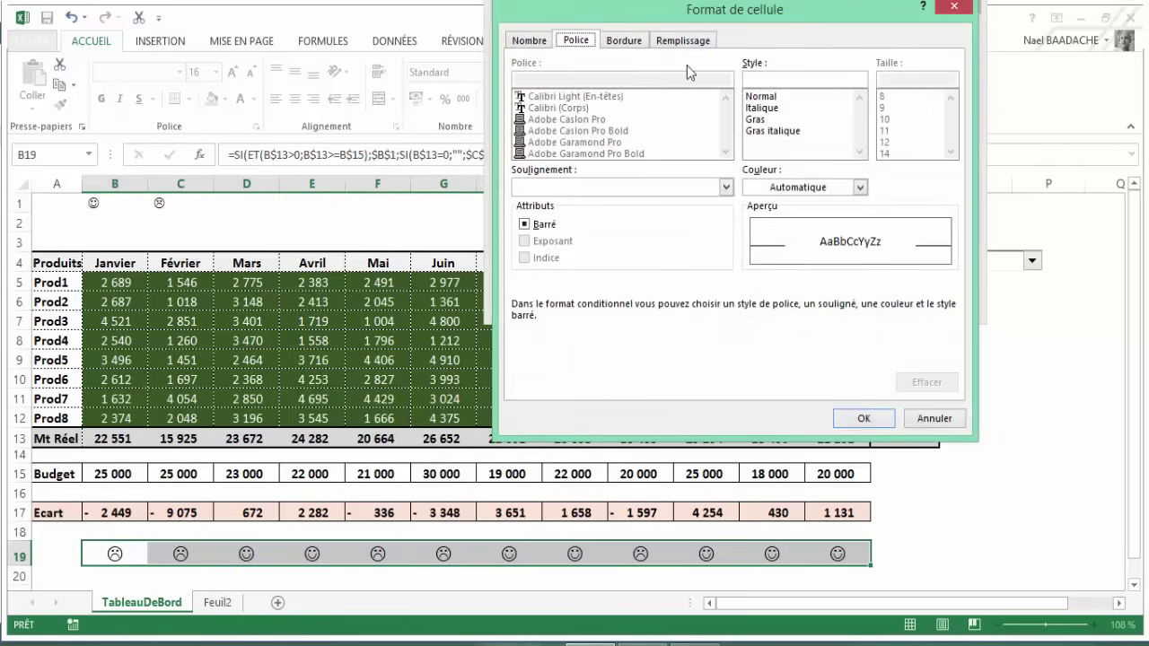
click(702, 43)
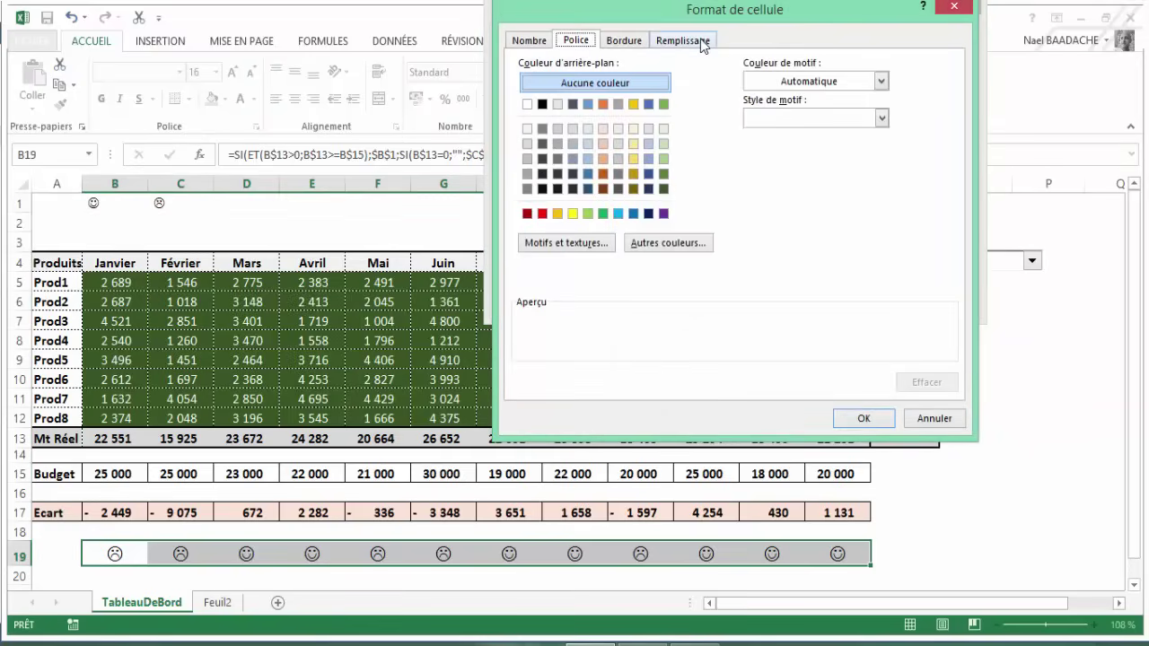
click(664, 174)
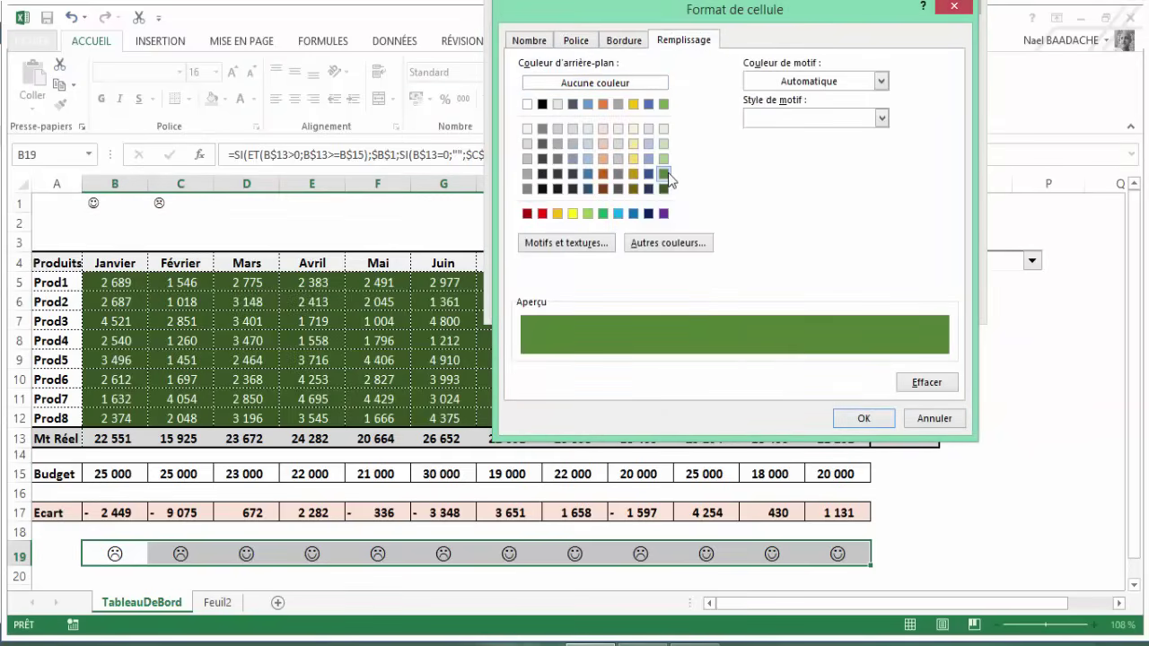
click(861, 420)
click(869, 302)
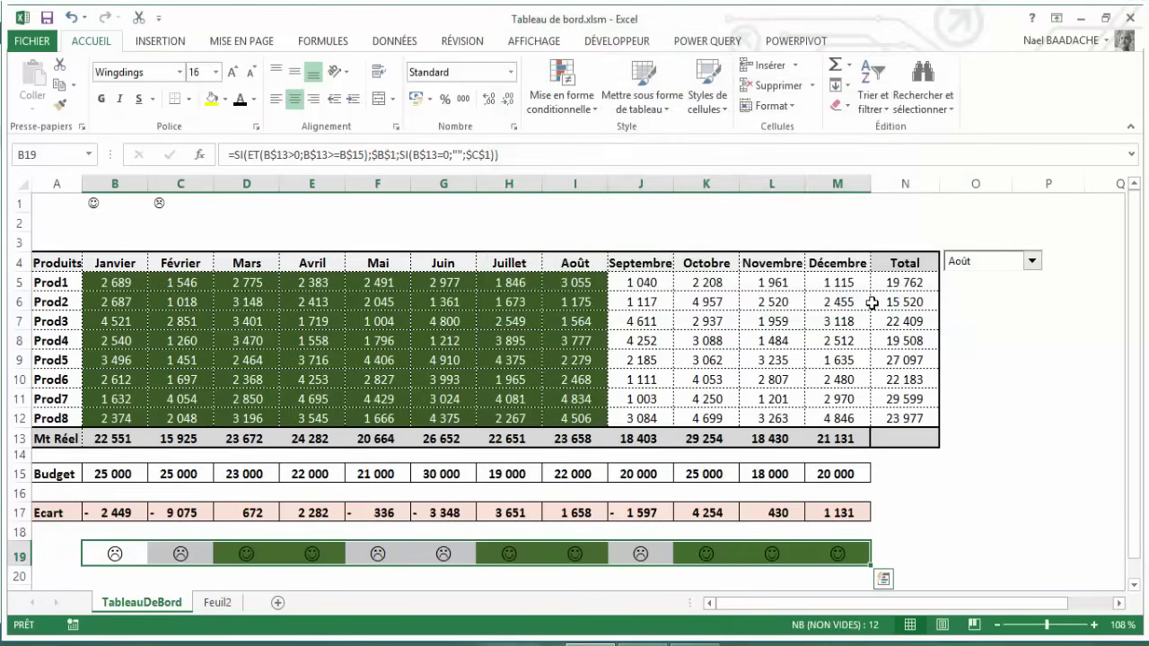
Check March's smiley against its actual total D13 and budget D15, then reselect B19:M19
click(244, 557)
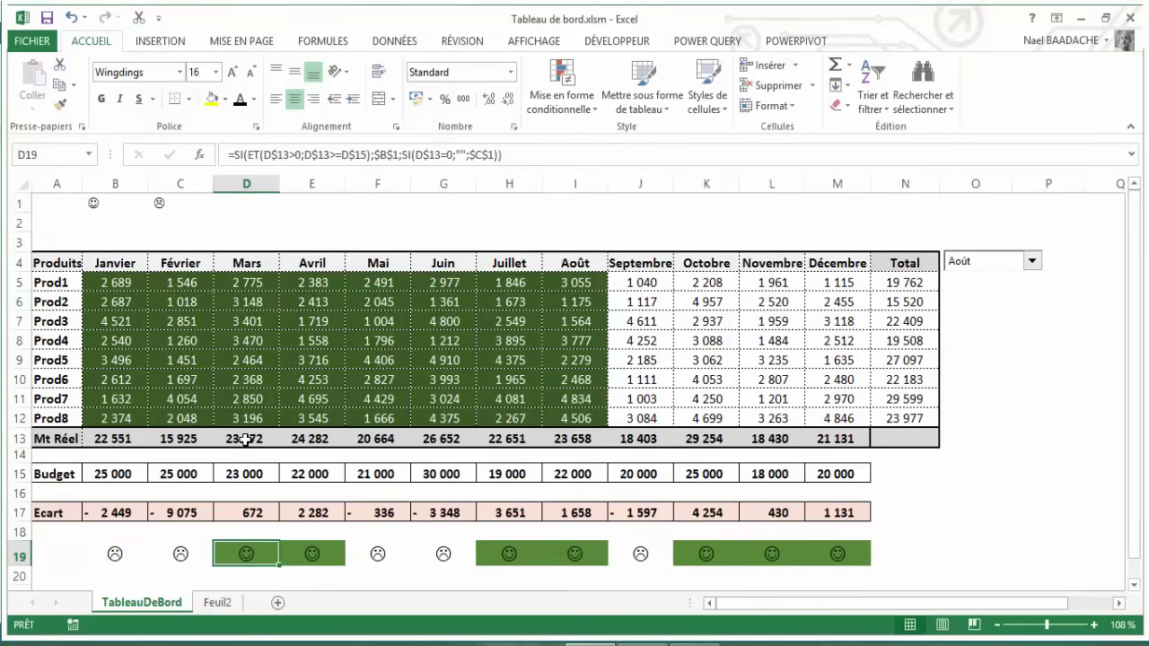
click(245, 438)
click(246, 476)
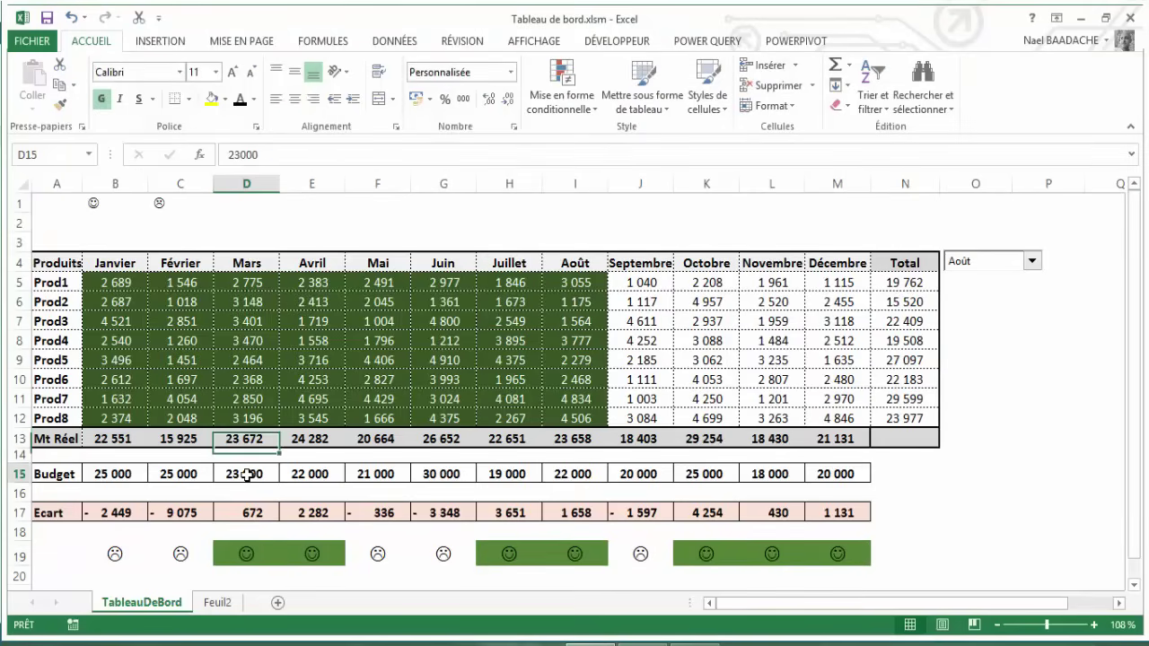
click(240, 555)
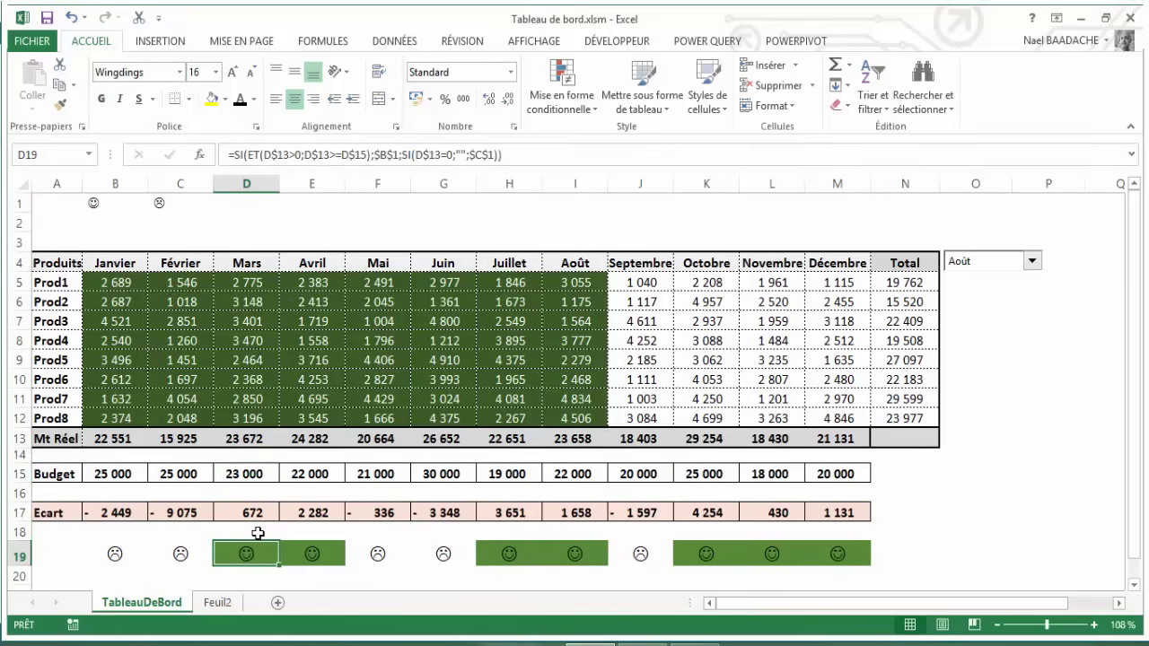
drag(115, 553, 839, 551)
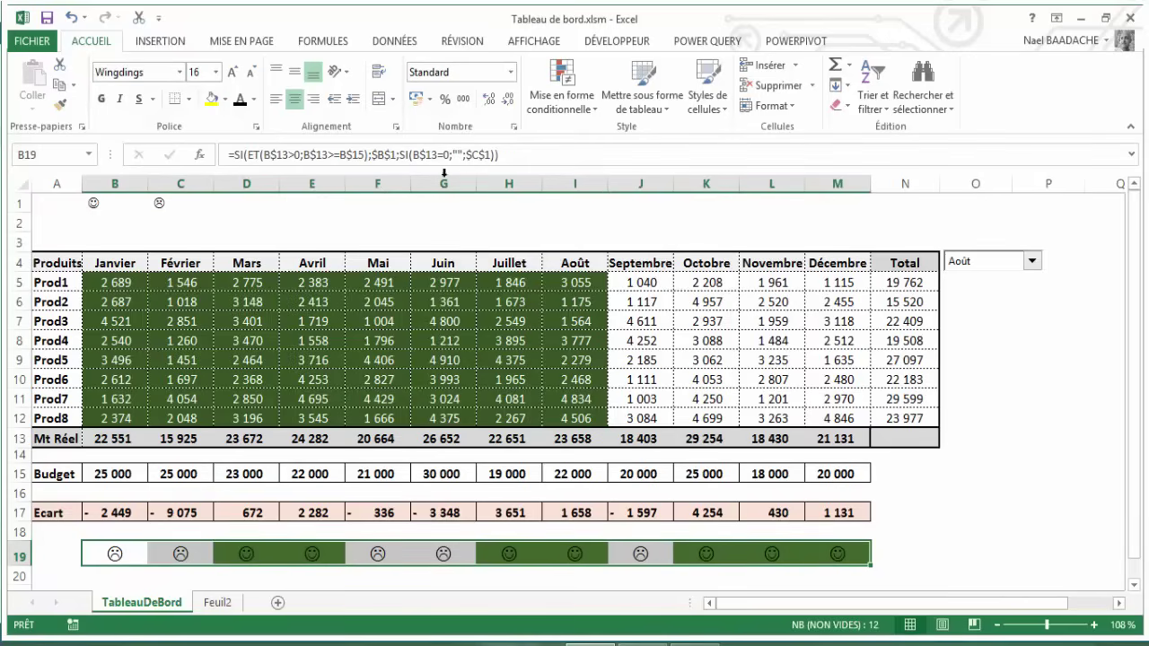
Start a new formula rule for the smiley row with condition =B$19=$C$1
click(587, 117)
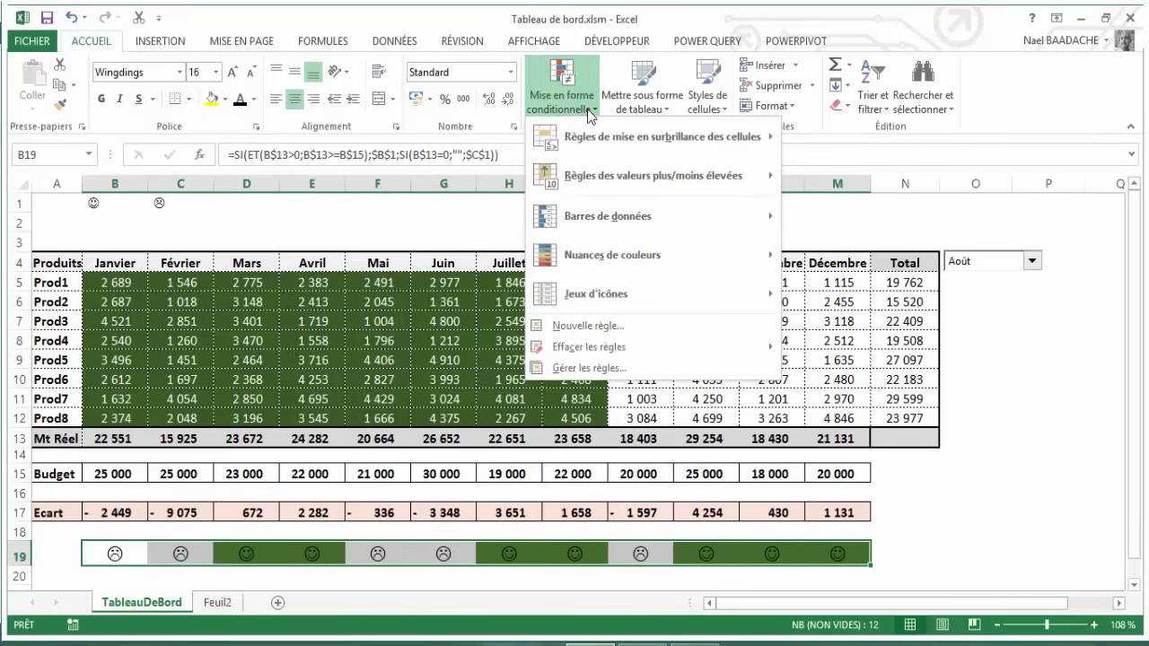
click(613, 329)
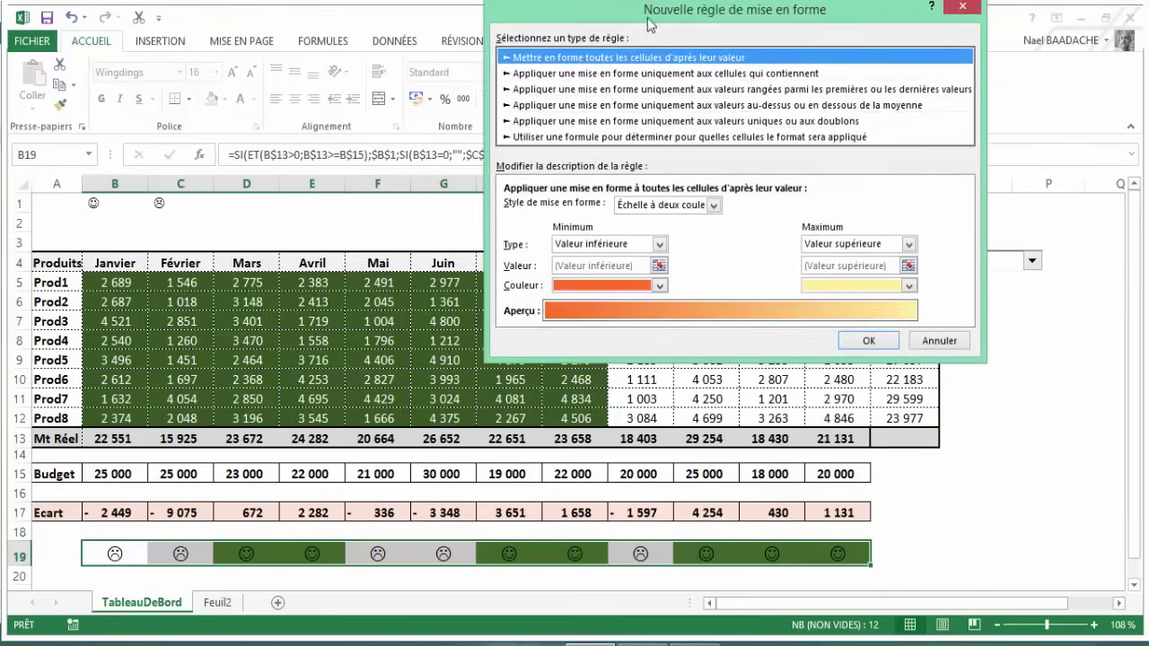
click(688, 139)
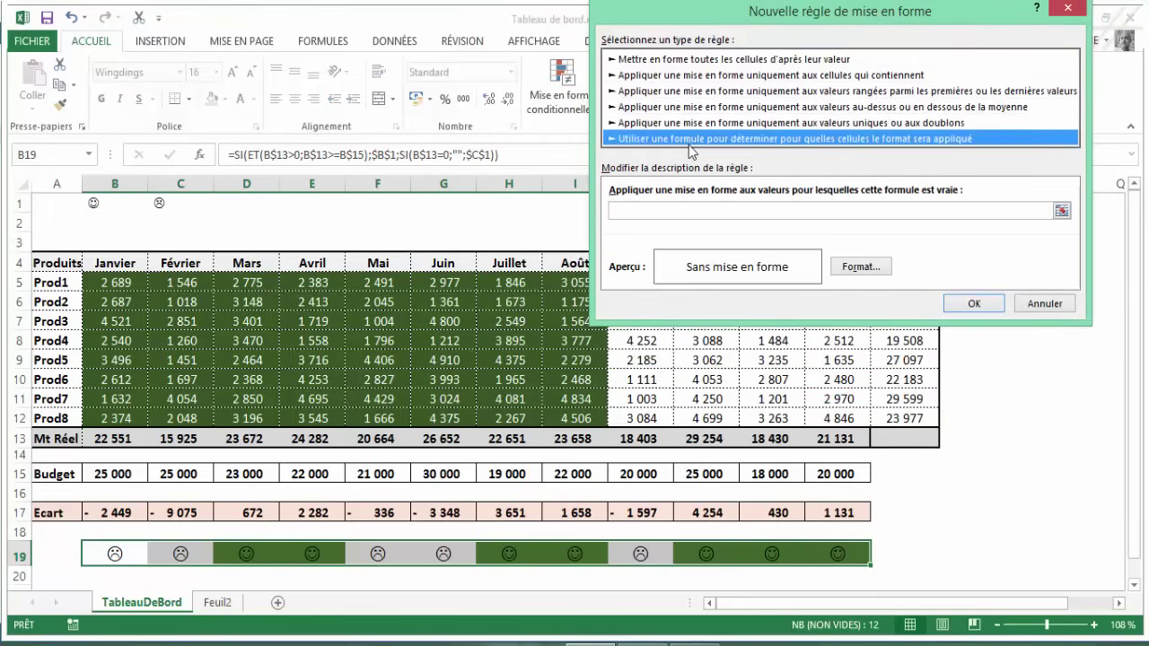
click(661, 210)
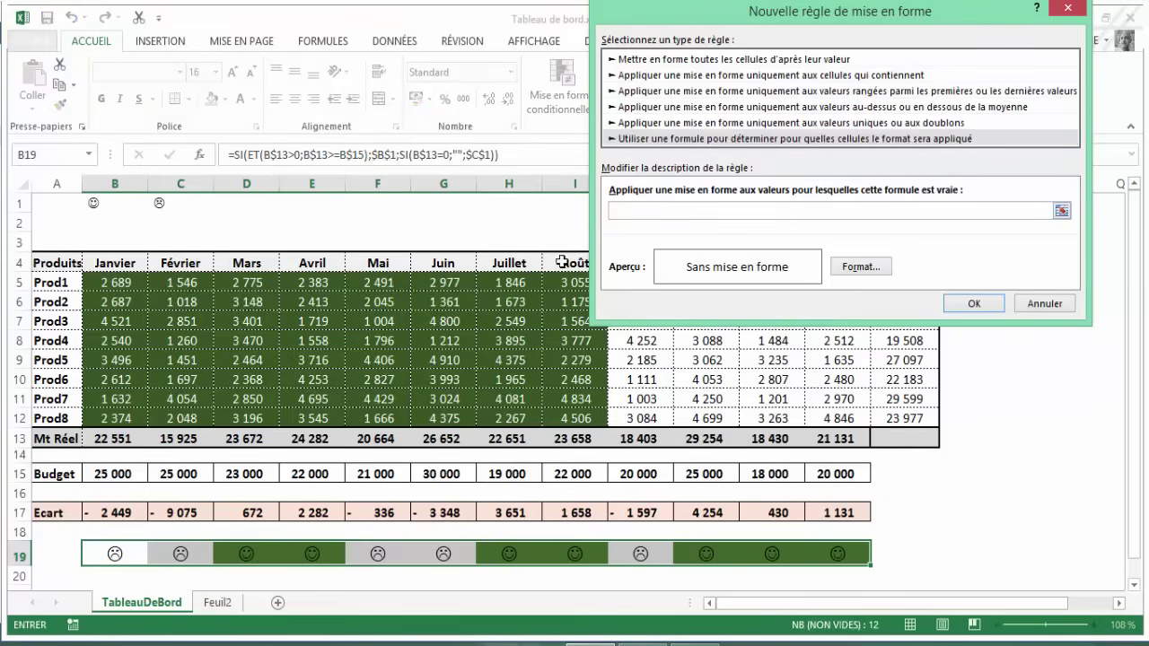
click(114, 554)
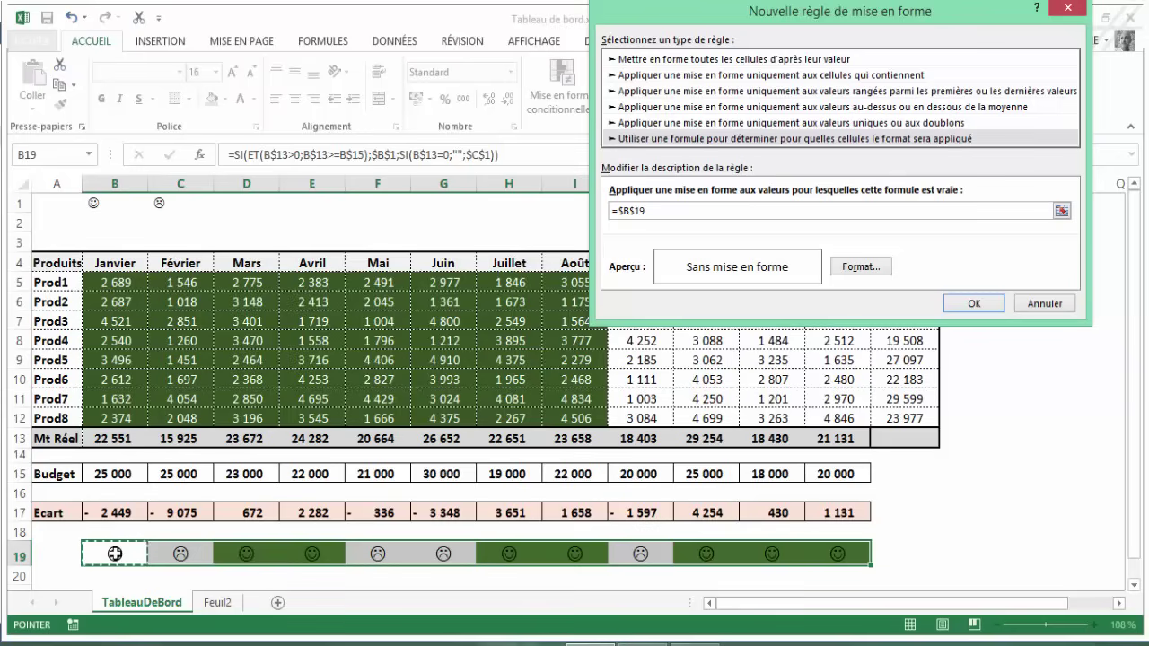
key(F4)
text(=)
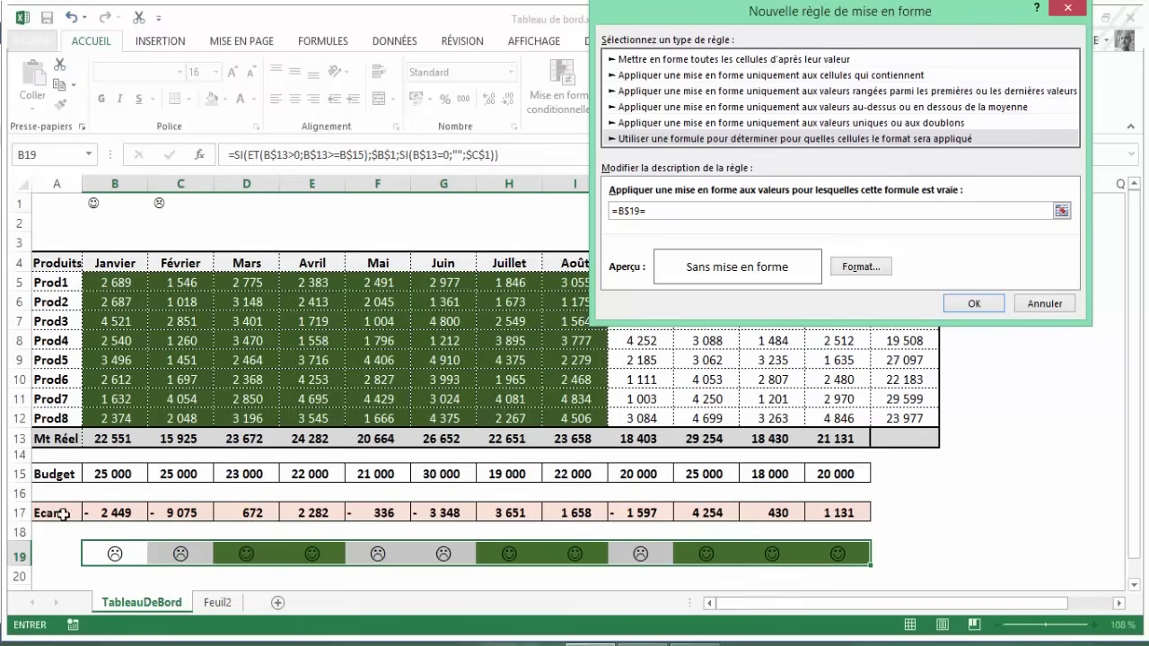
click(180, 207)
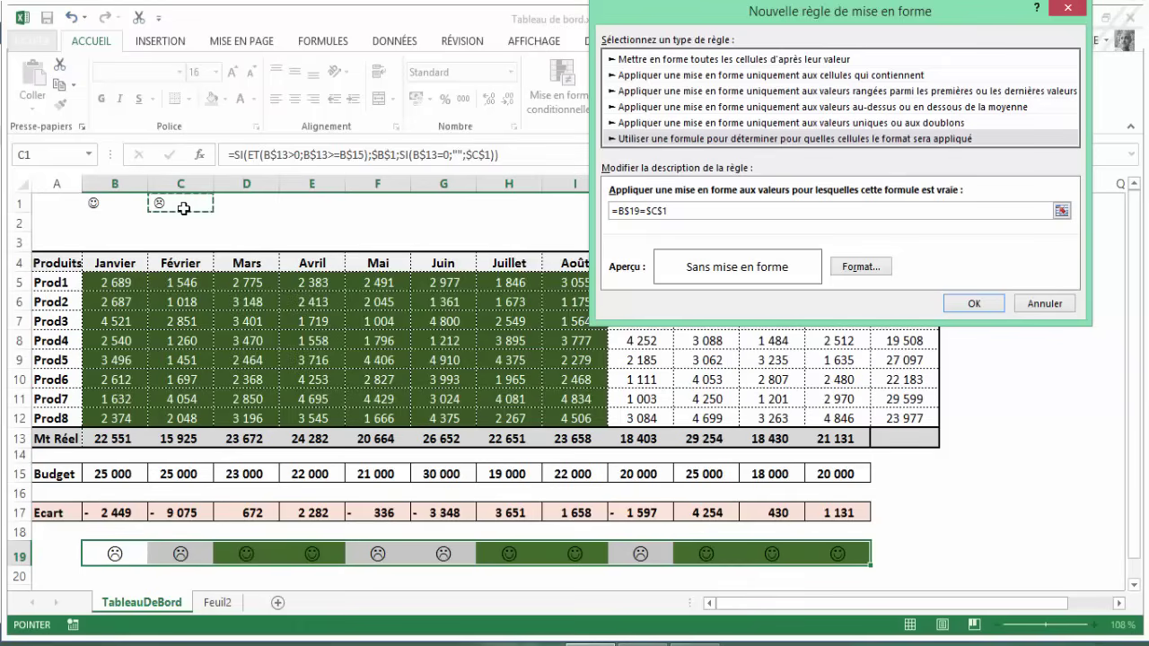
Give the rule a red fill and white font colour, and apply it
click(865, 272)
click(865, 272)
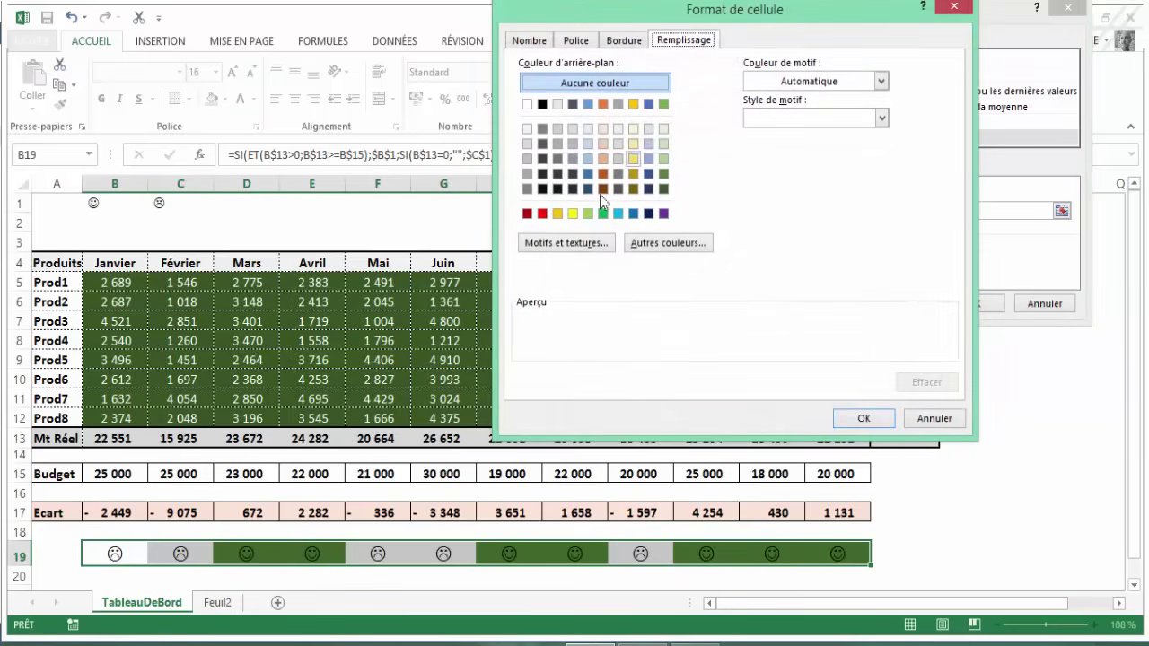
click(542, 213)
click(575, 41)
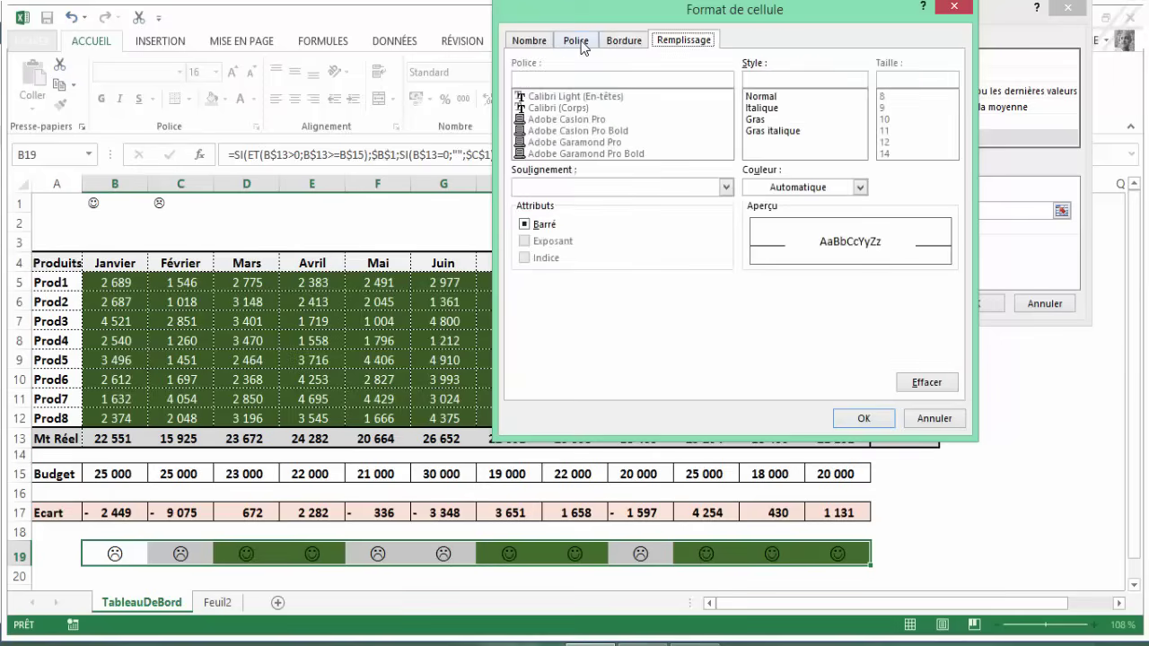
click(863, 194)
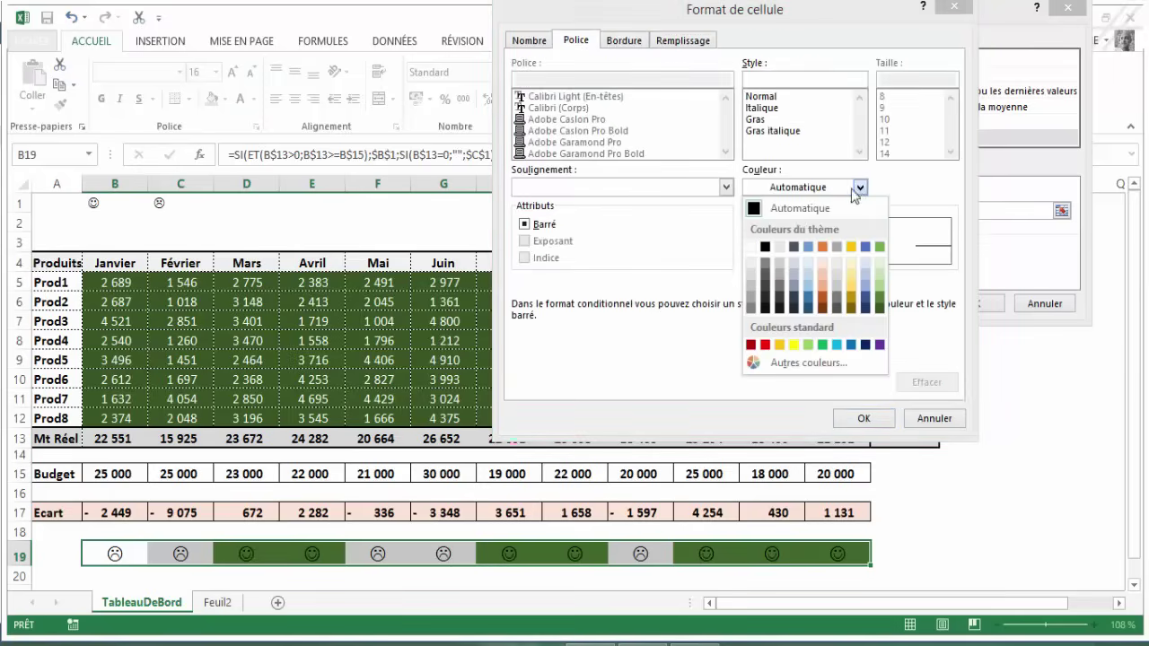
click(751, 254)
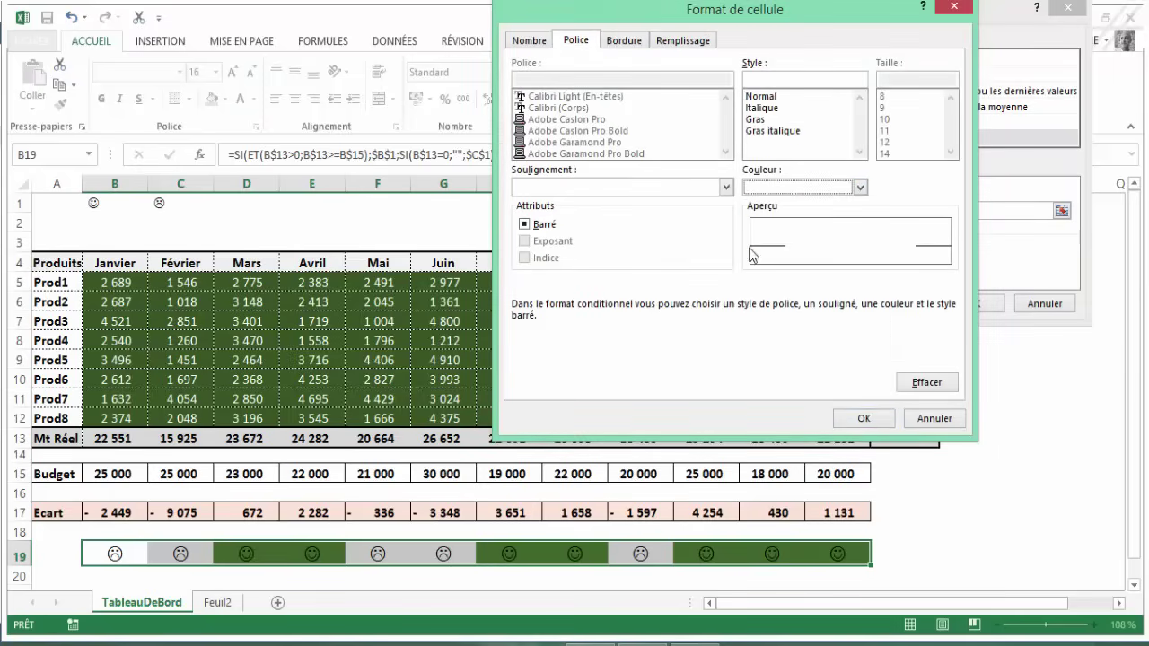
click(863, 418)
click(974, 305)
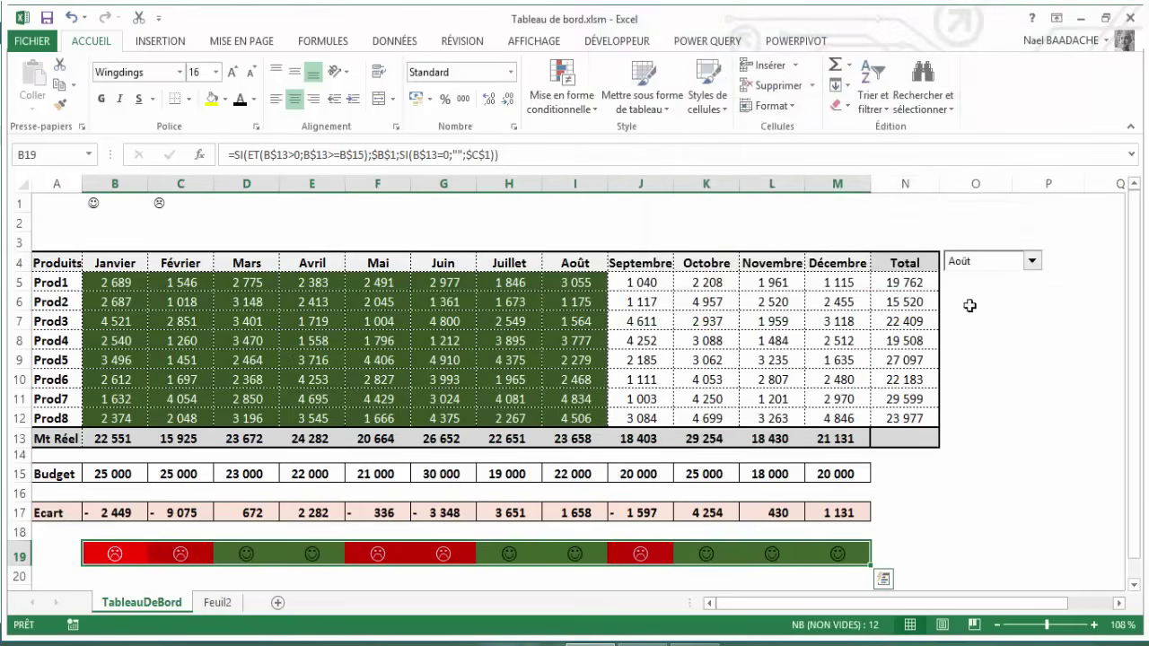
Change January's budget in B15 to 20 000 and confirm its smiley turns green
click(256, 547)
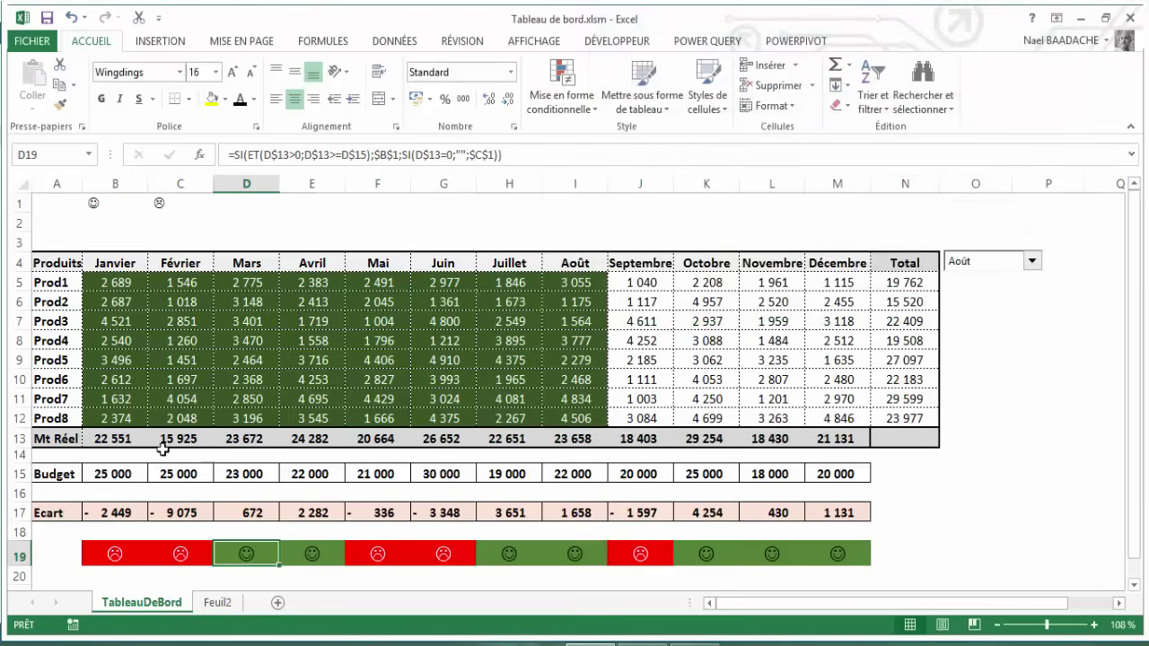
click(110, 476)
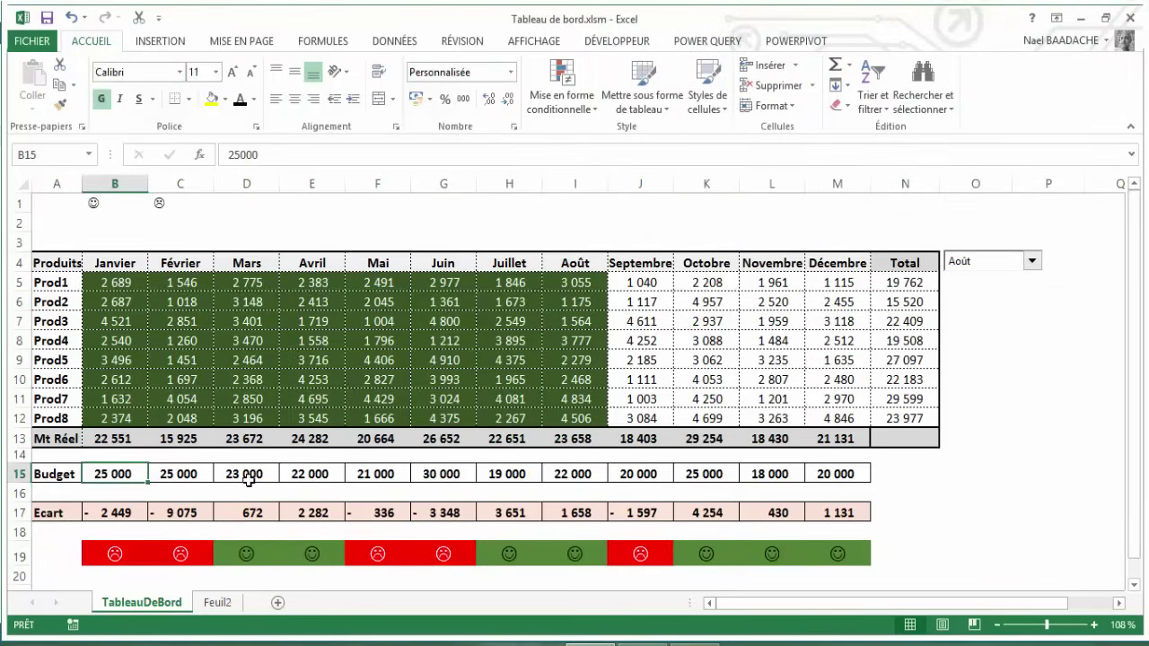
text(200)
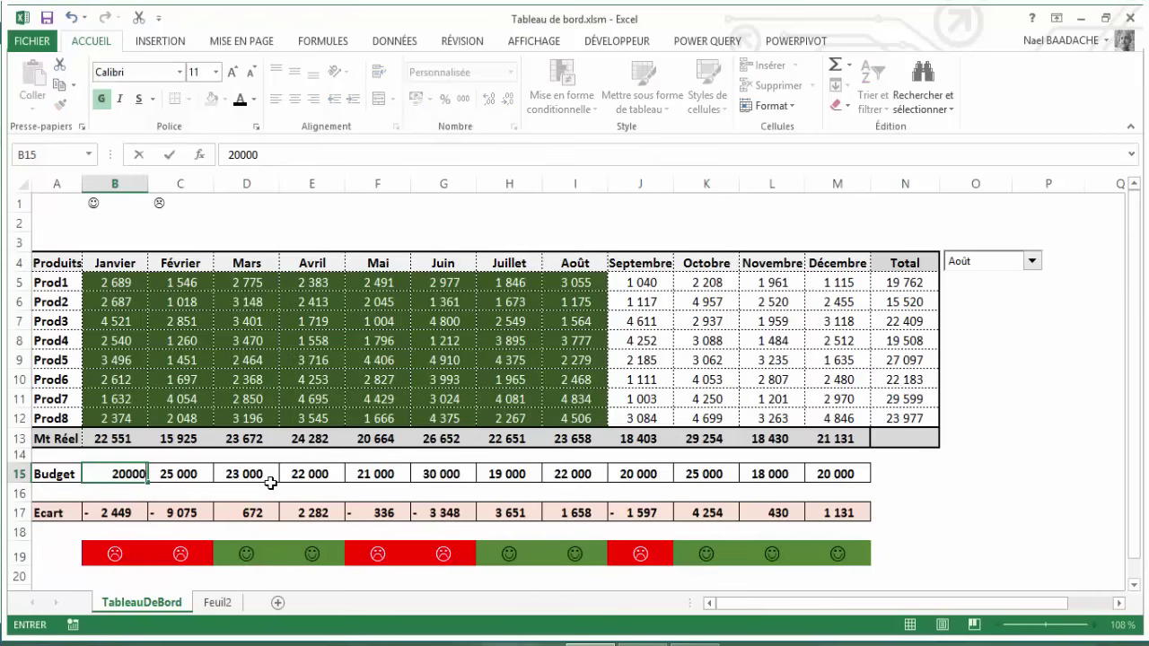
key(Return)
click(119, 556)
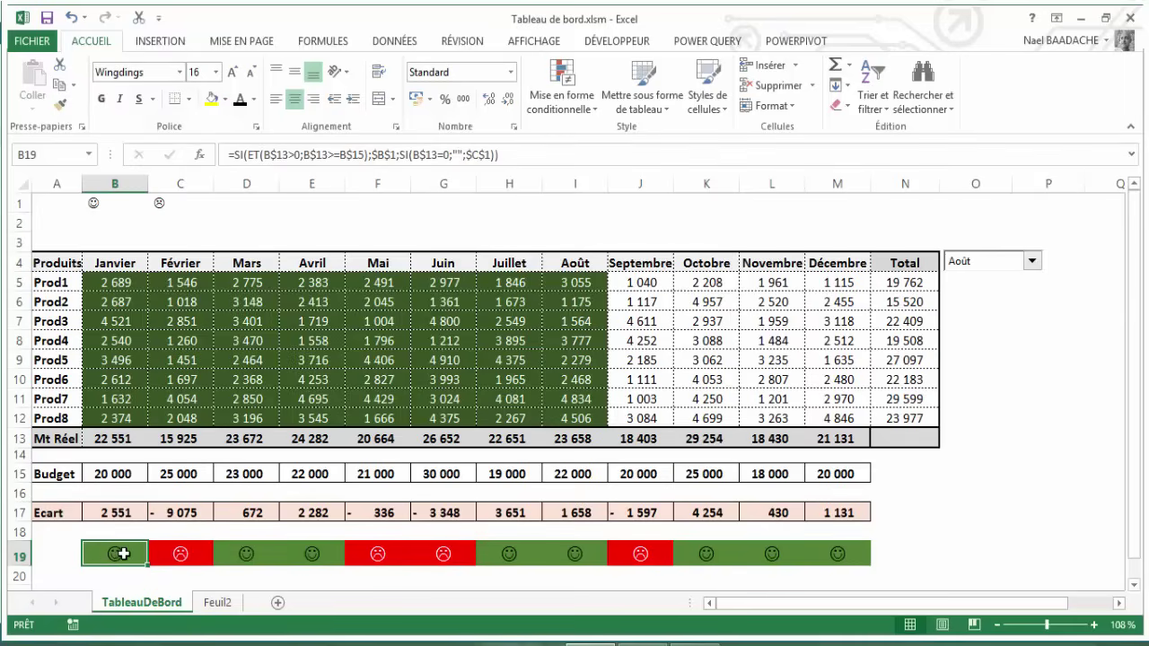
click(996, 533)
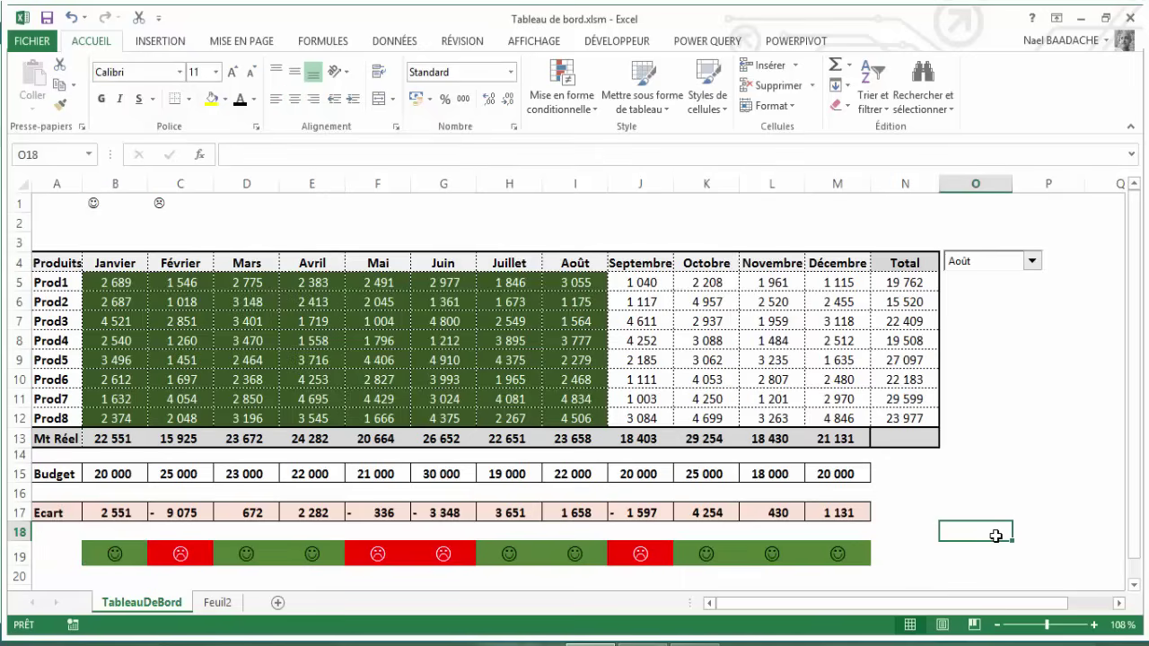